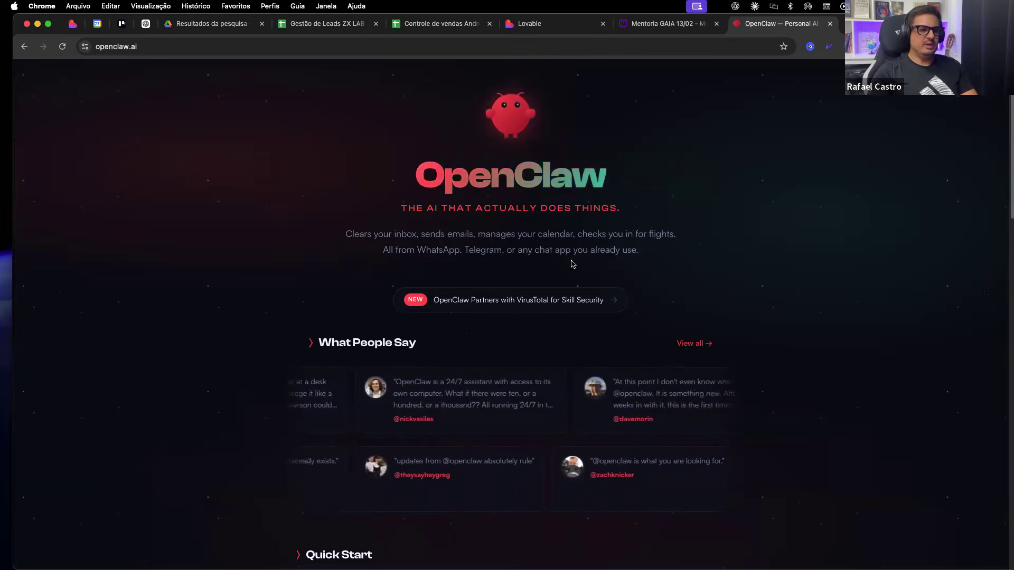
Examine the OpenClaw homepage's title, tagline and description of what the assistant can do
double_click(510, 179)
triple_click(510, 208)
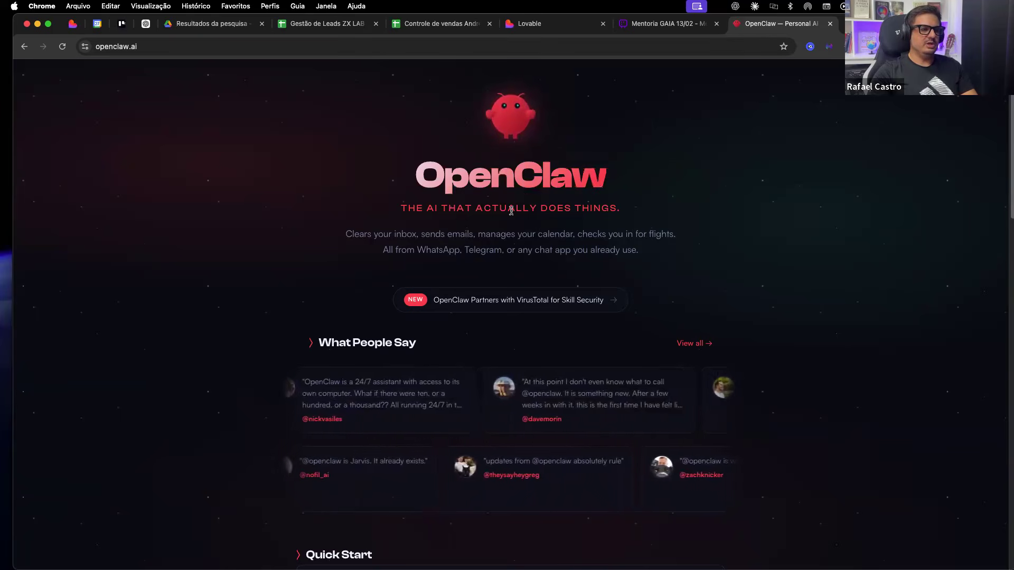
double_click(355, 234)
double_click(493, 233)
triple_click(486, 234)
double_click(481, 244)
triple_click(480, 244)
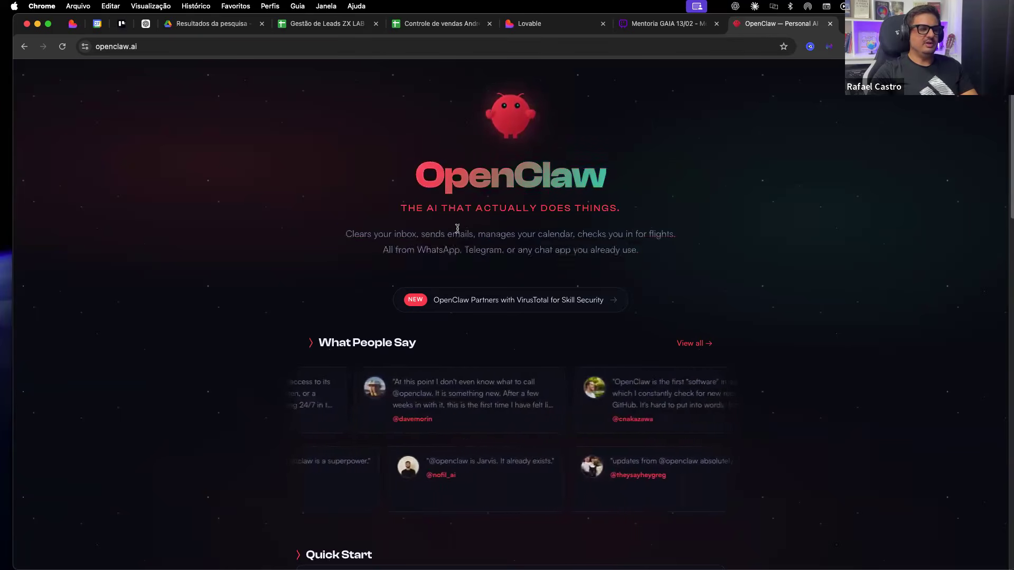
triple_click(457, 231)
click(414, 262)
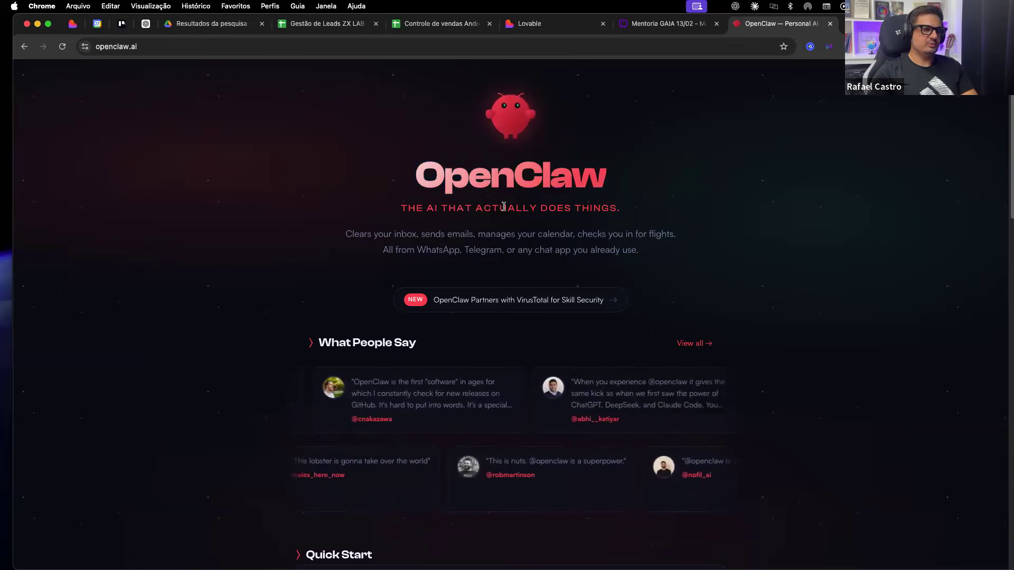
double_click(509, 183)
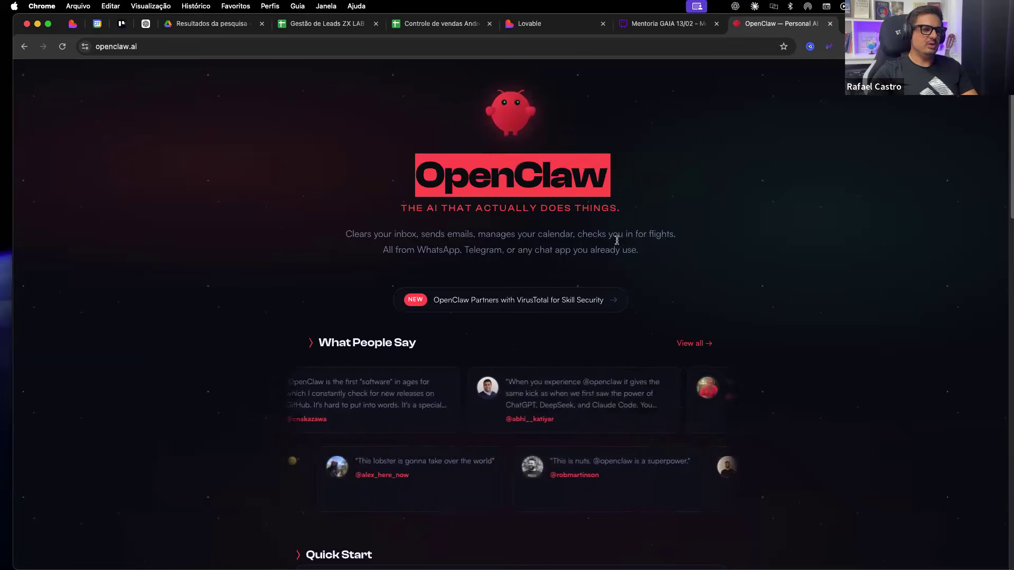
click(544, 202)
double_click(523, 179)
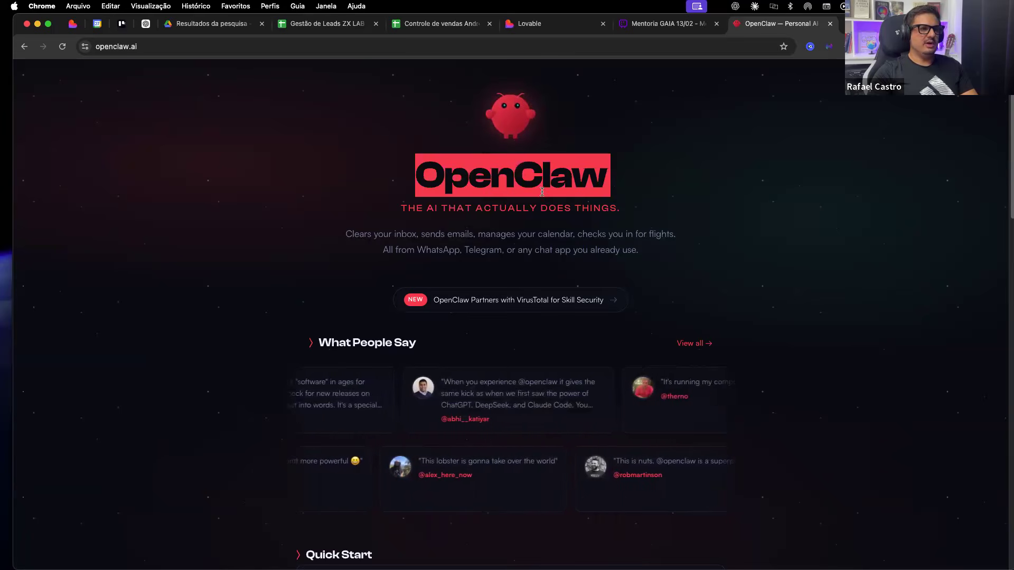
click(522, 177)
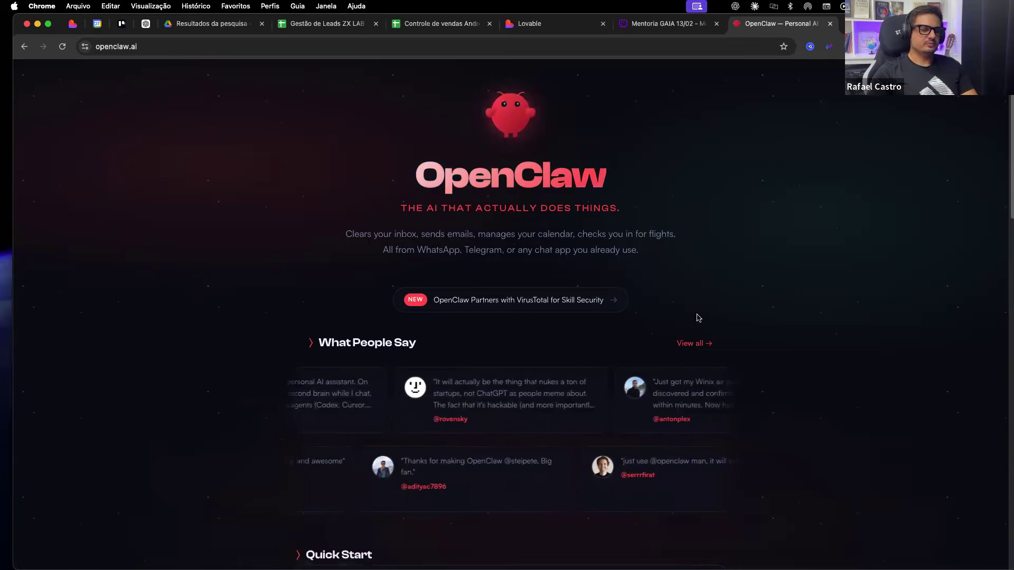
Switch to the Codex app and open its Automações page of starter templates
mouse_move(579, 555)
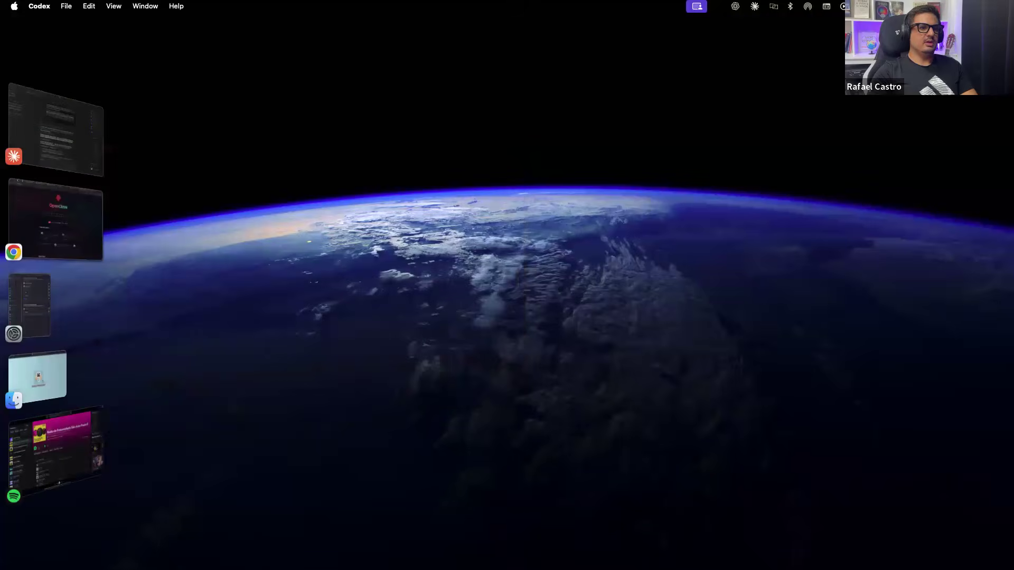
click(616, 548)
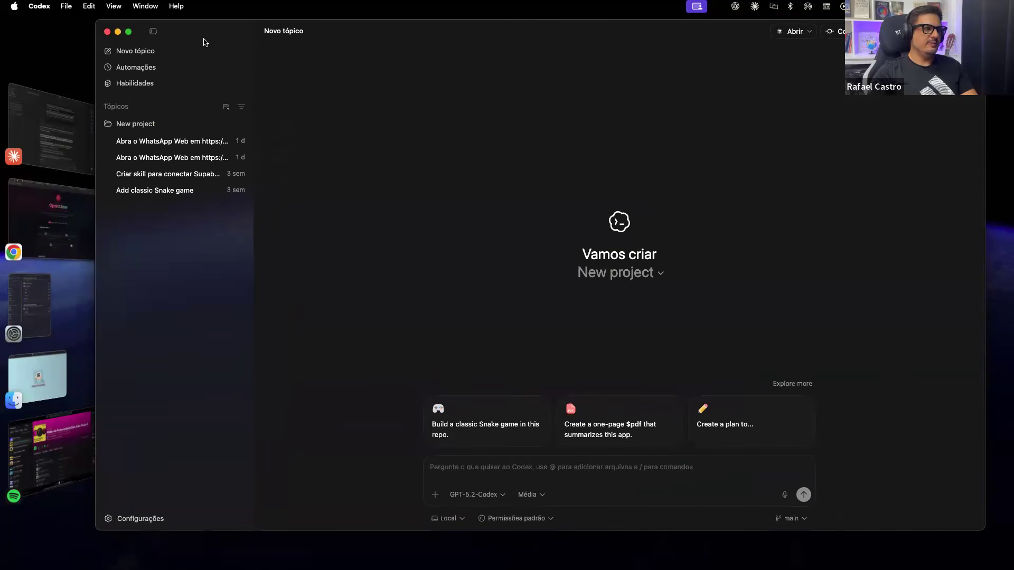
drag(441, 33, 431, 32)
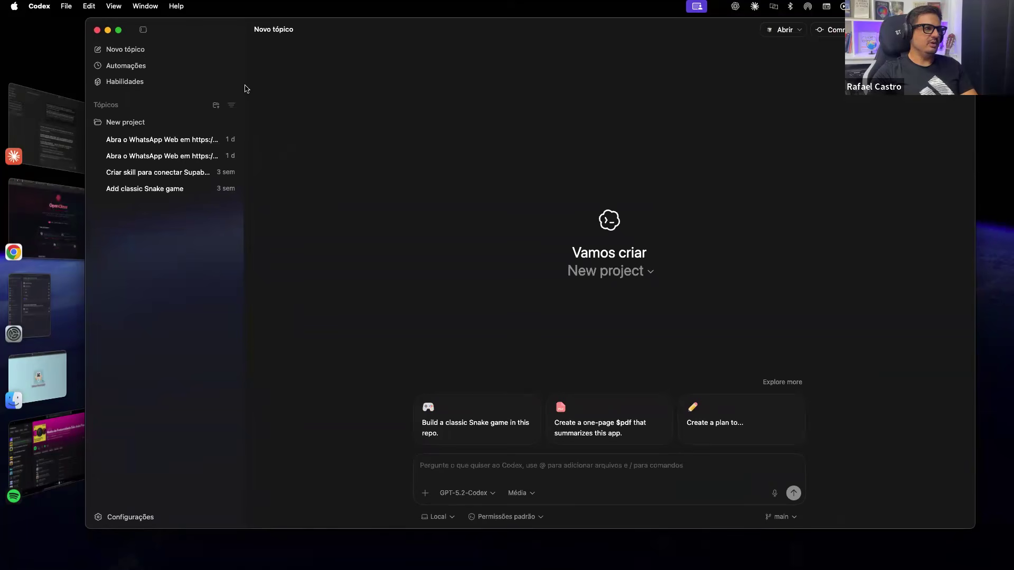
click(137, 66)
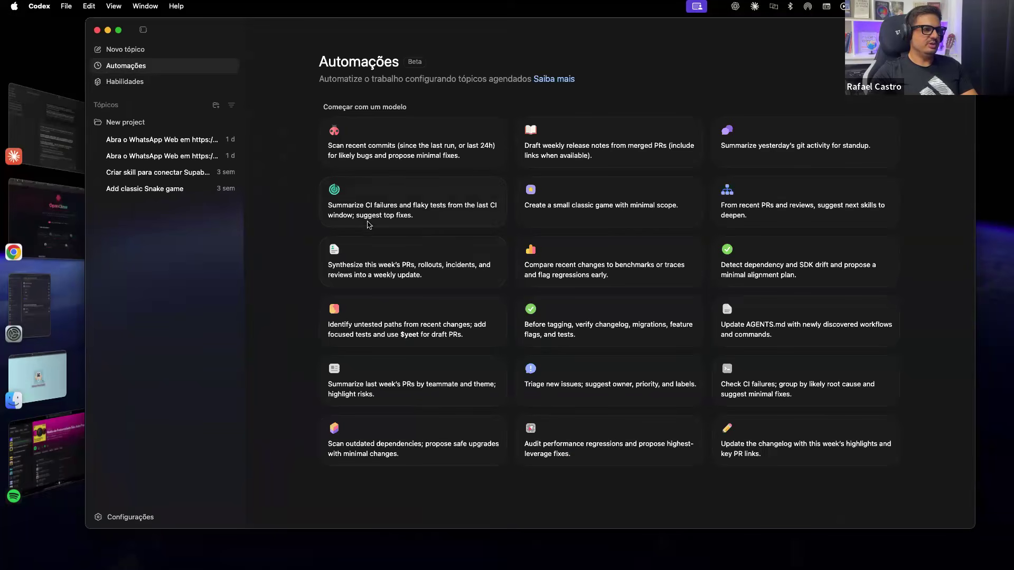
Open the Habilidades page and browse the installed and recommended skills
click(113, 86)
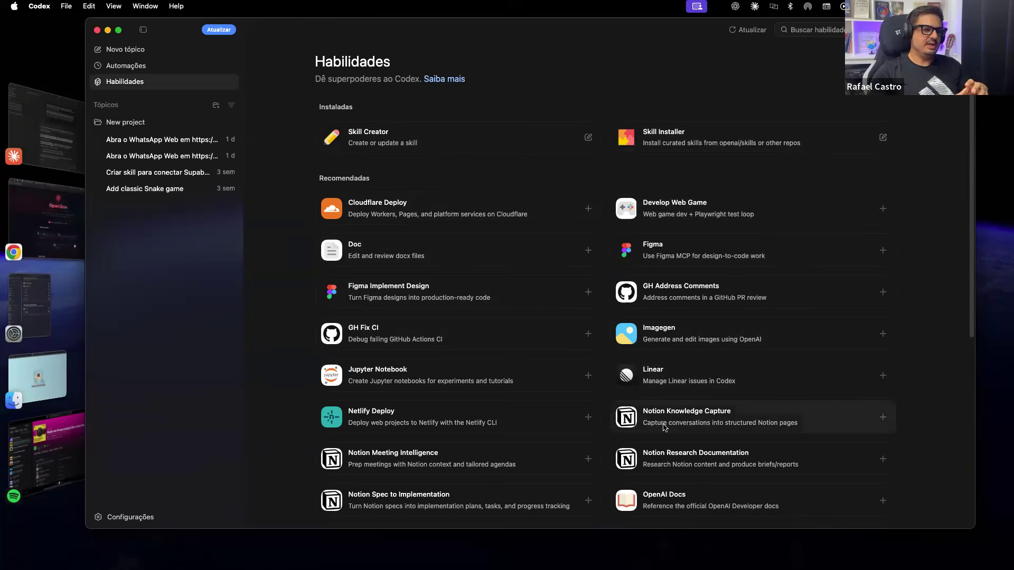
scroll(663, 414, down, 2)
scroll(663, 415, down, 3)
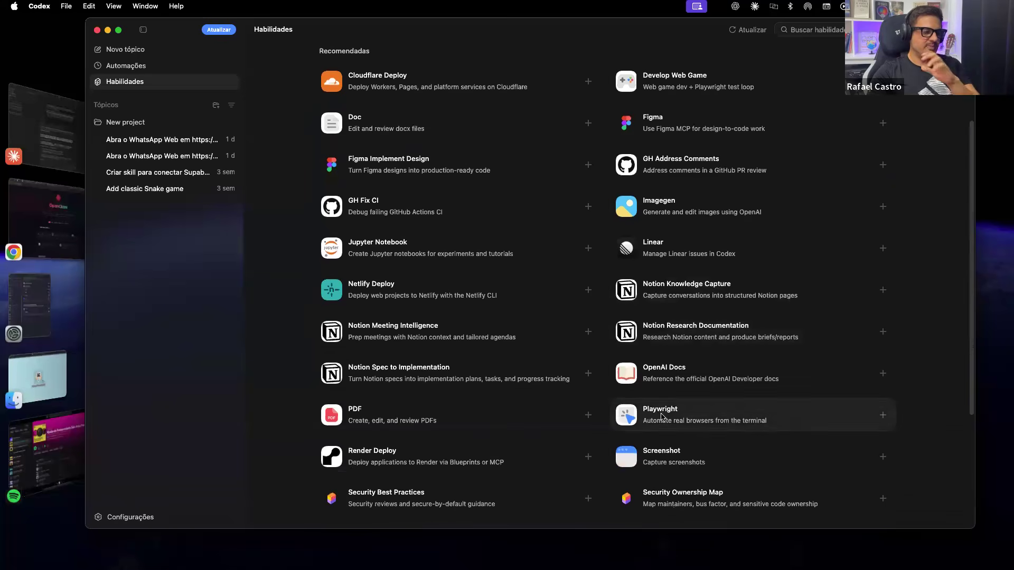
scroll(600, 440, down, 7)
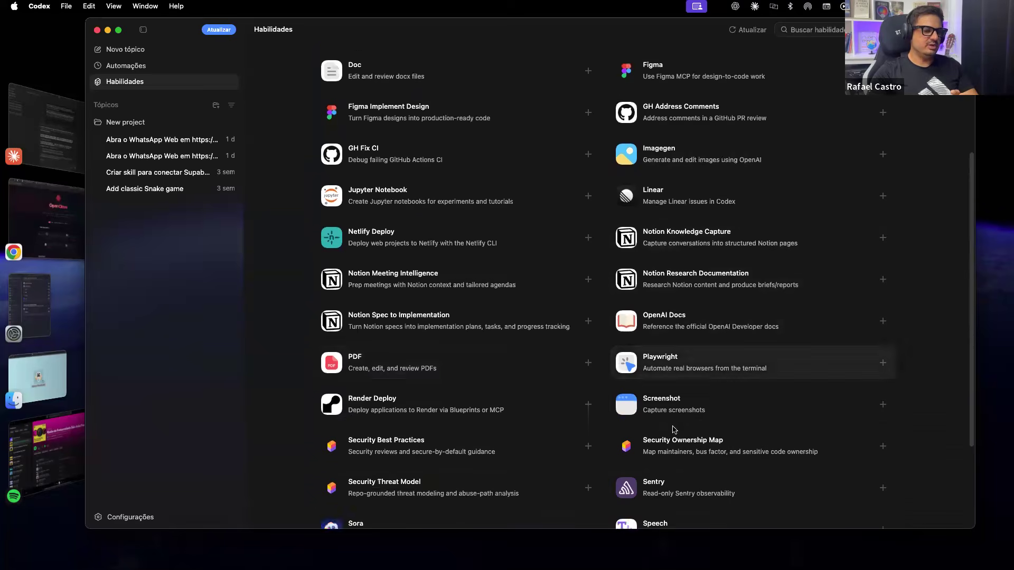
scroll(594, 445, up, 12)
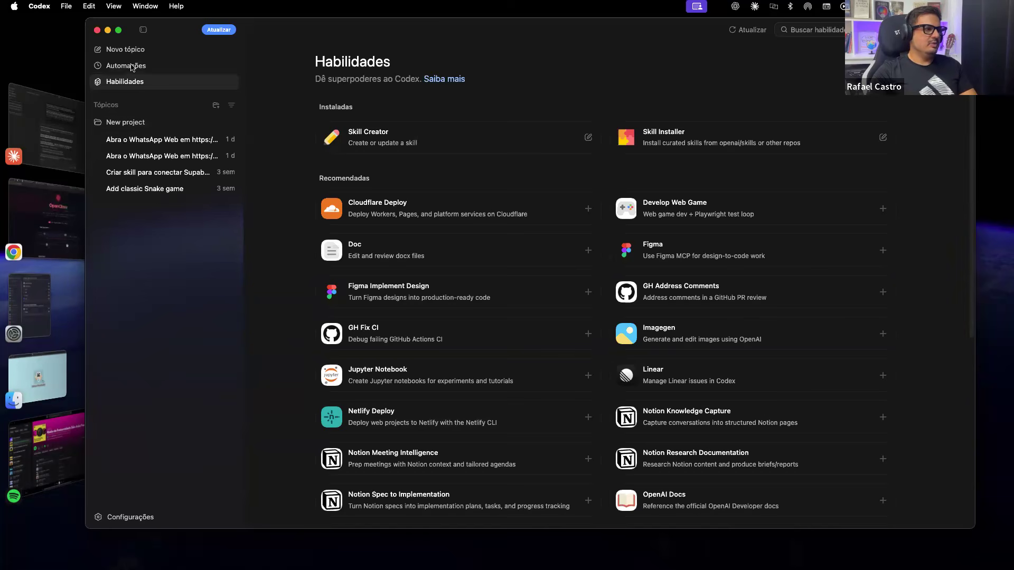
Review the new topic screen, the automation templates and the skills list once more
click(157, 53)
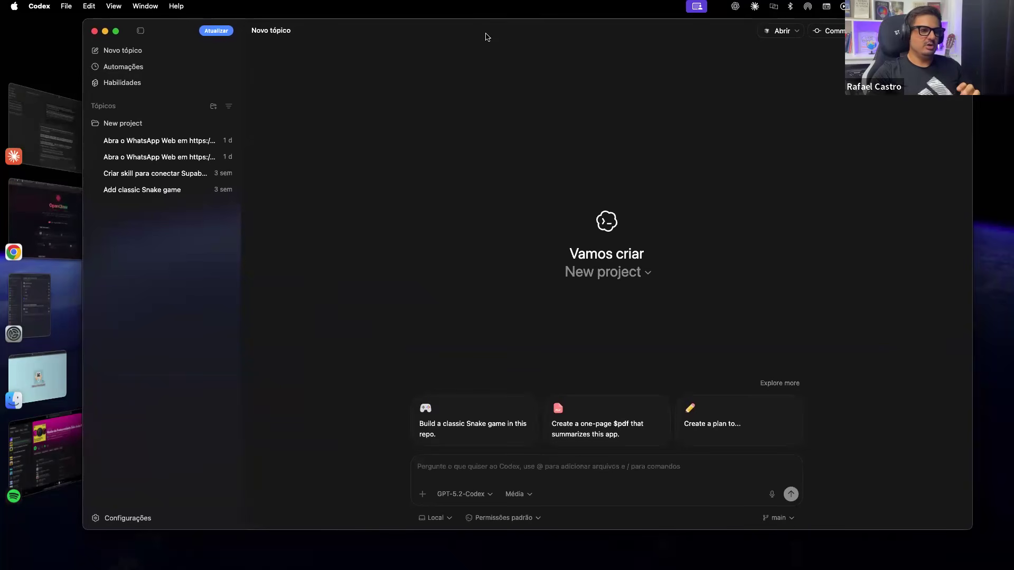
click(153, 70)
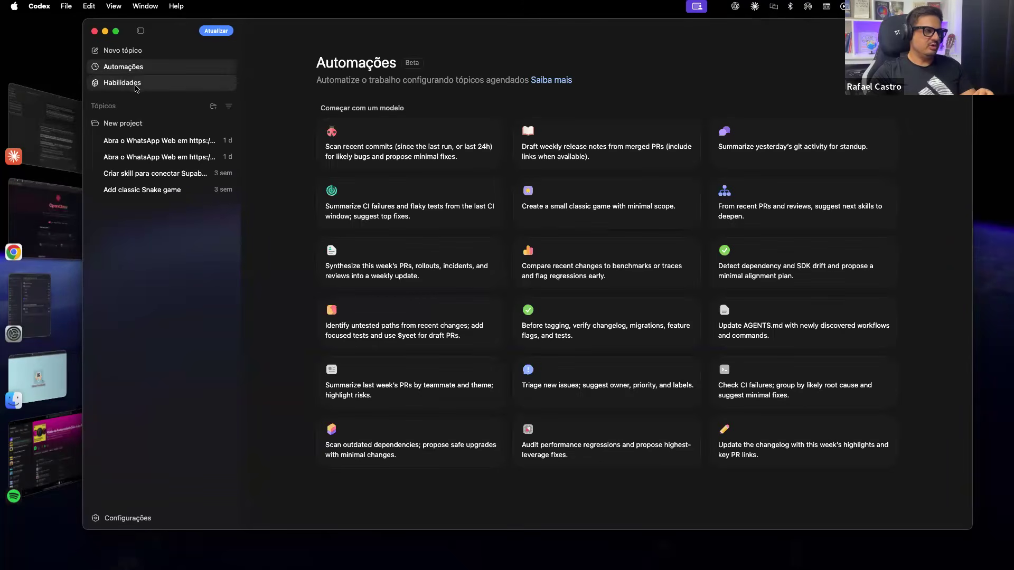
click(140, 82)
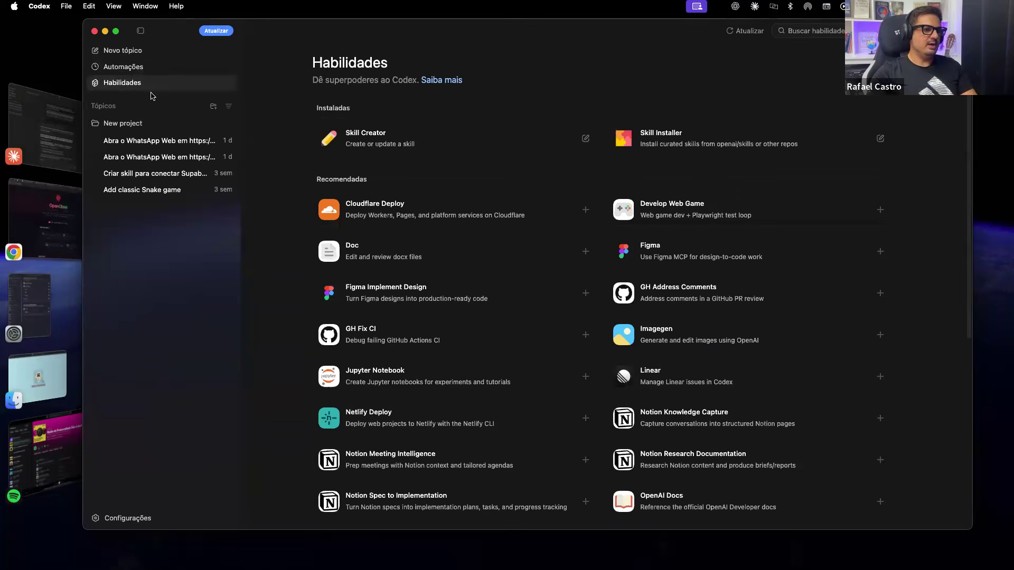
Open the most recent "Abra o WhatsApp Web" topic to show its follow-up report prompt
click(156, 142)
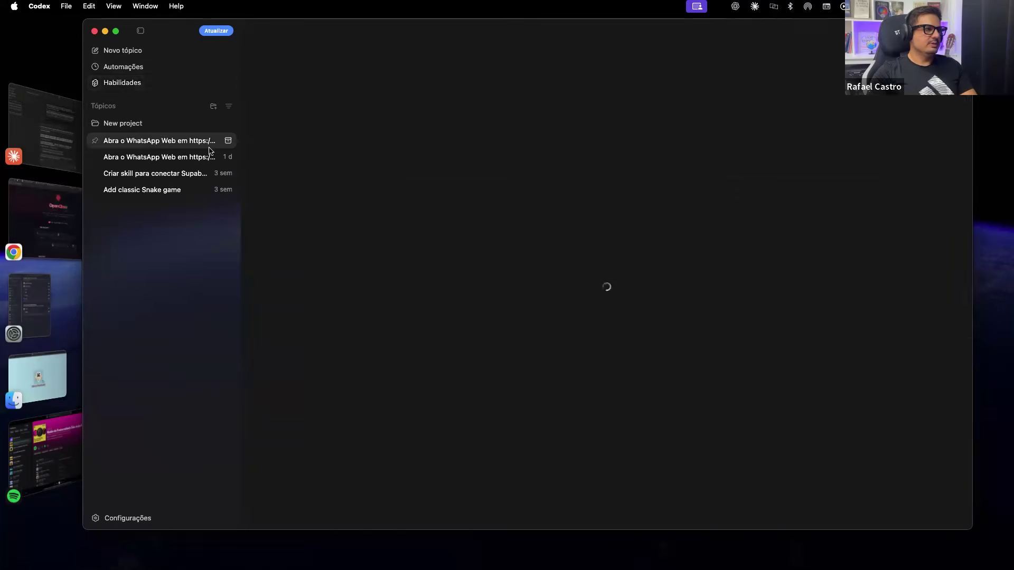
key(super+a)
click(384, 144)
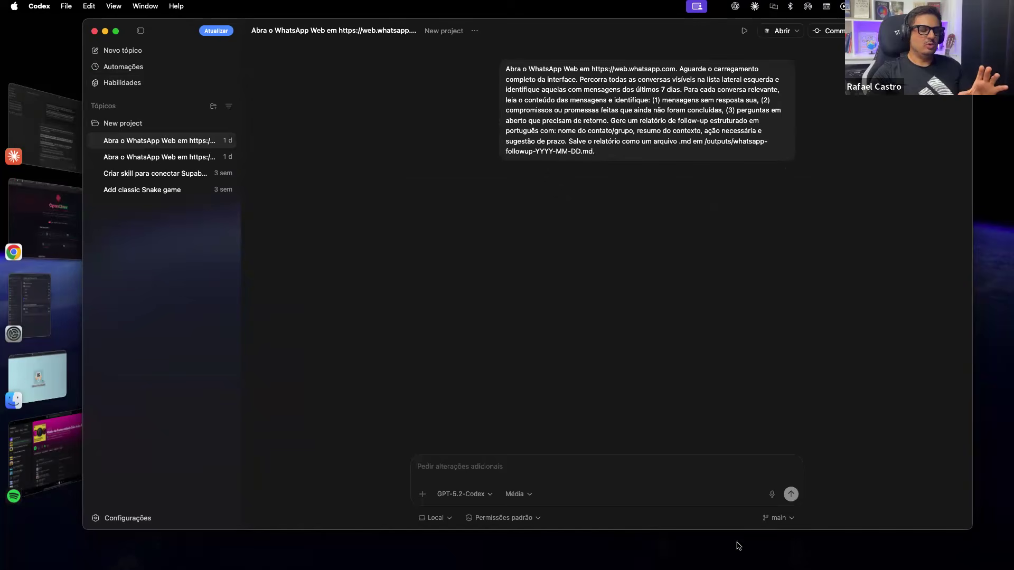
Check the available permission levels and model choices for the WhatsApp Web topic without changing them
mouse_move(608, 534)
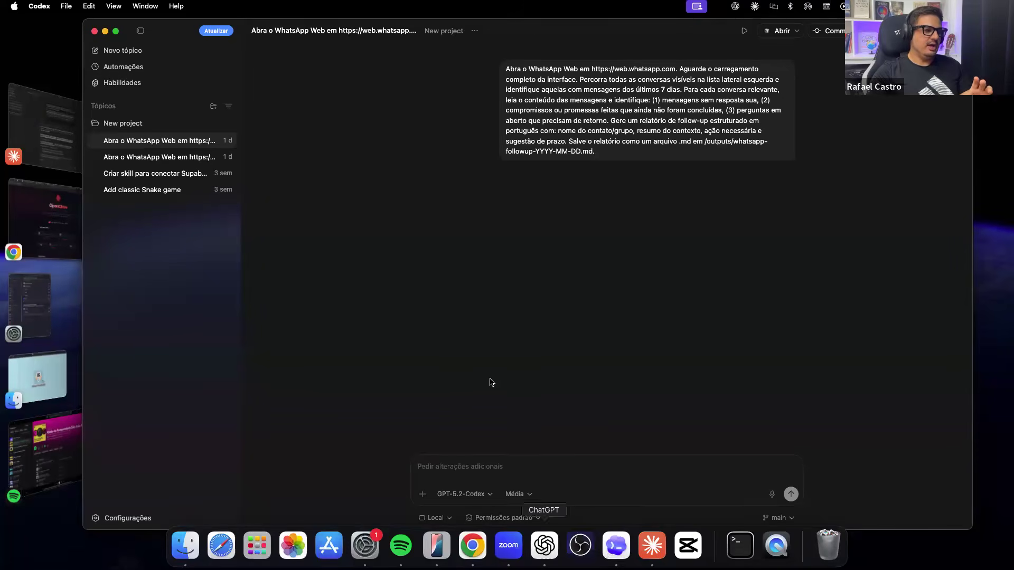
click(526, 520)
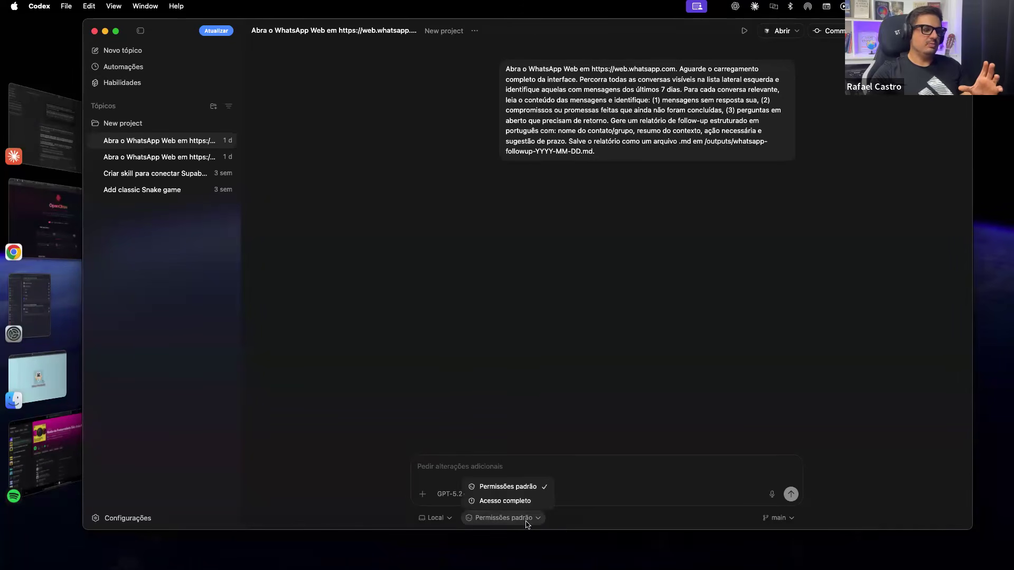
click(525, 519)
click(476, 499)
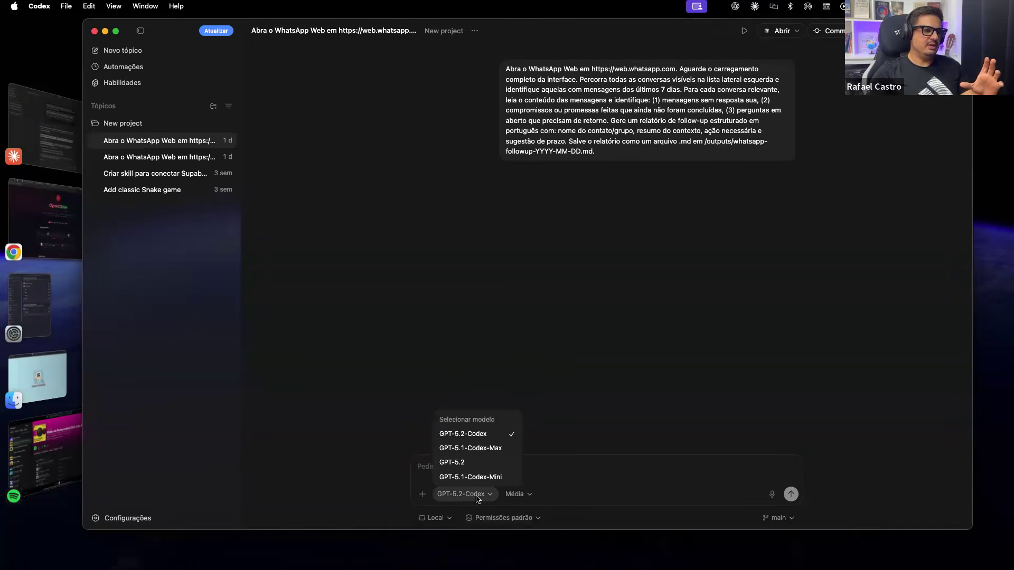
click(411, 232)
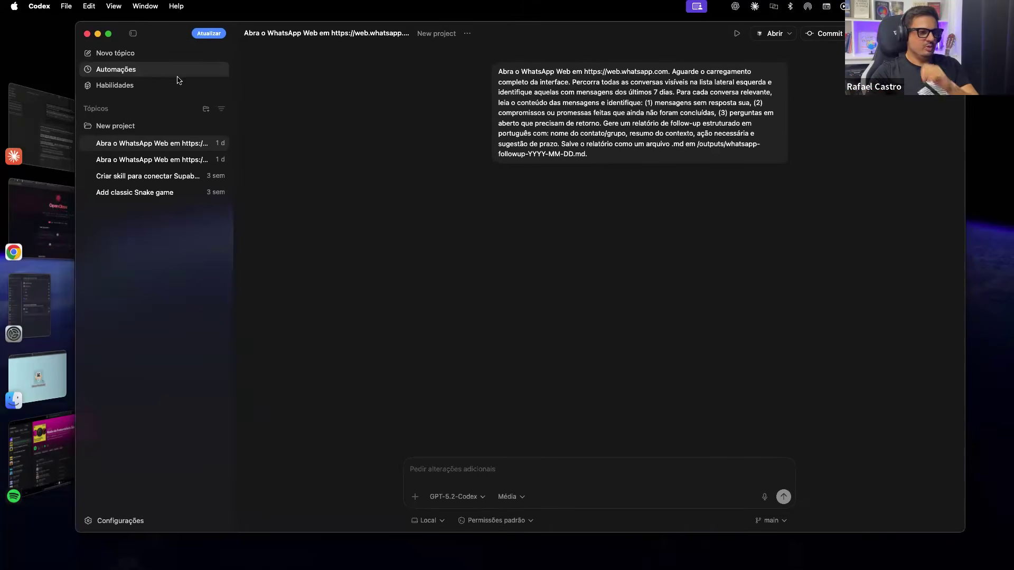
Minimize the Codex window and switch back to Chrome
mouse_move(601, 564)
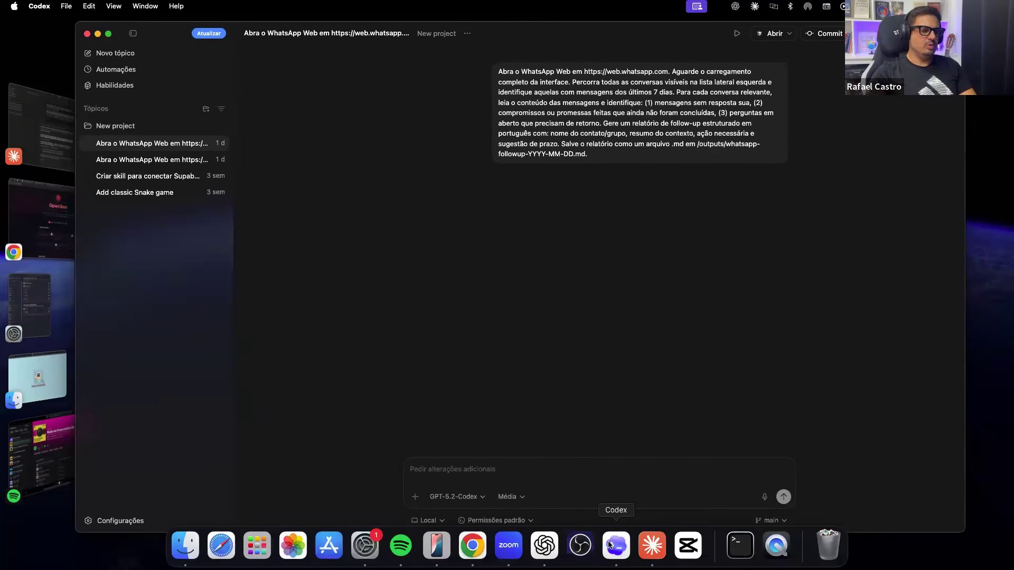
click(98, 34)
mouse_move(507, 560)
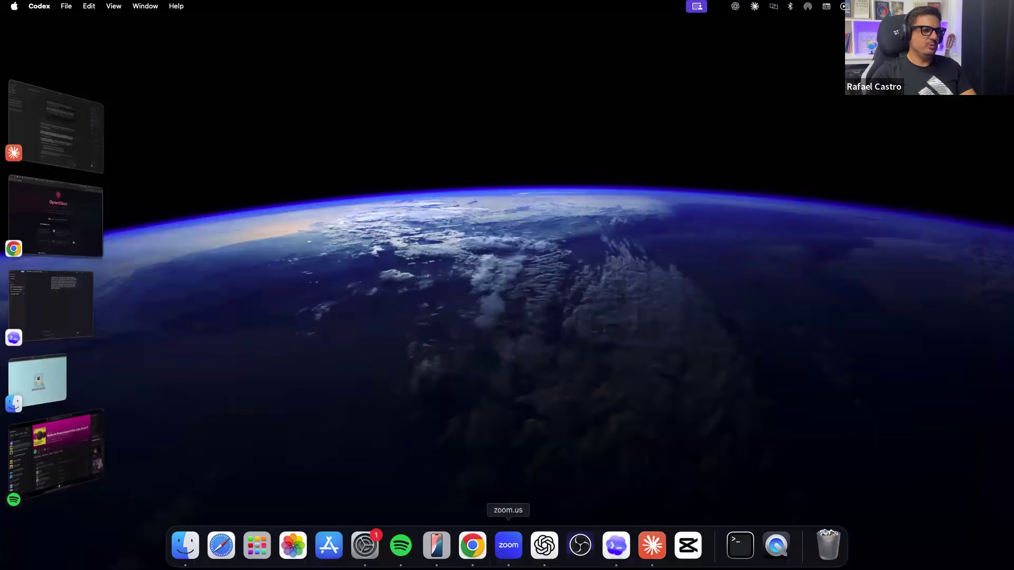
click(472, 549)
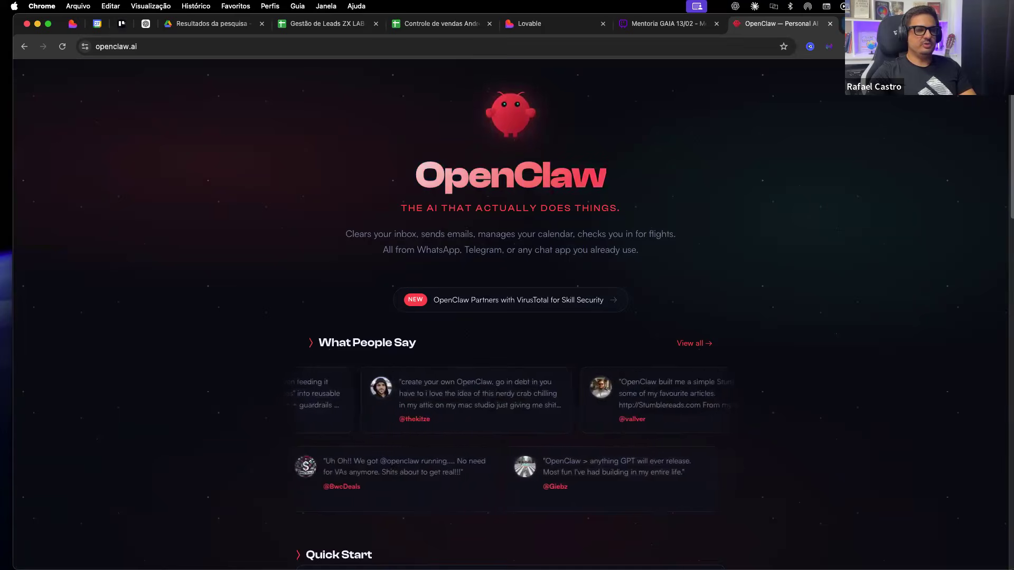
Load telegram.org in the browser and revisit the OpenClaw page
key(super+l)
text(telegram.org)
key(Return)
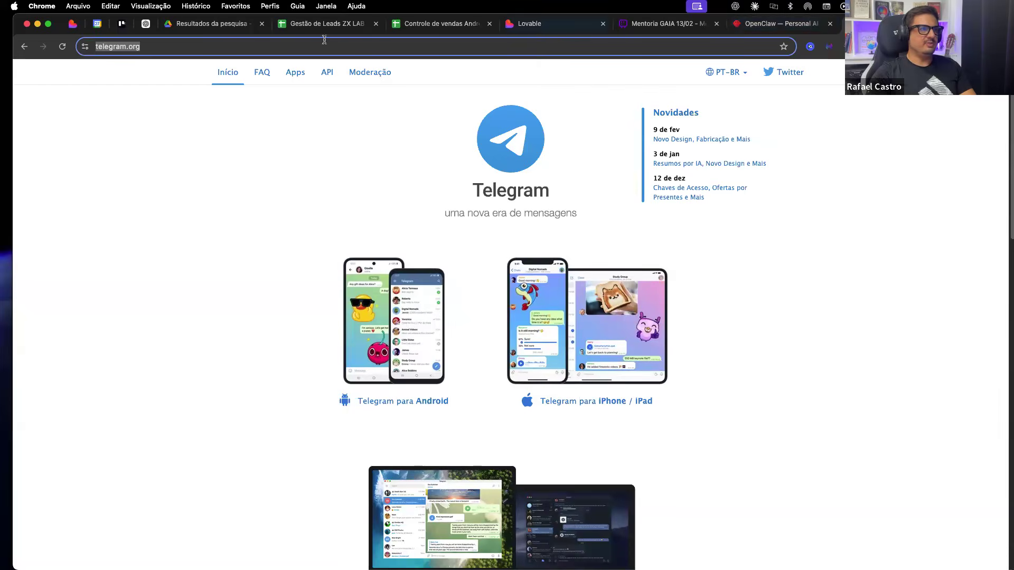
click(174, 50)
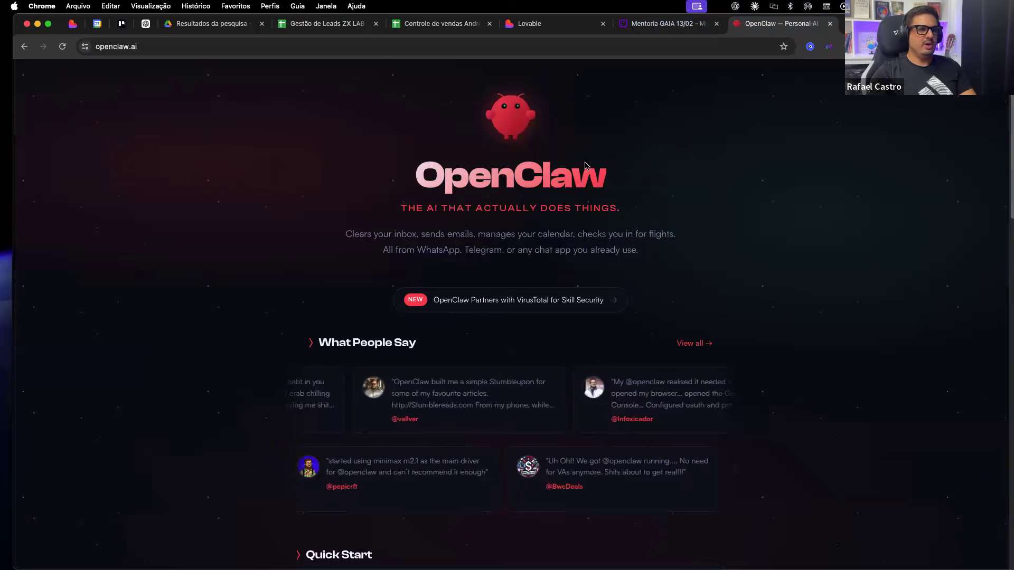
click(776, 23)
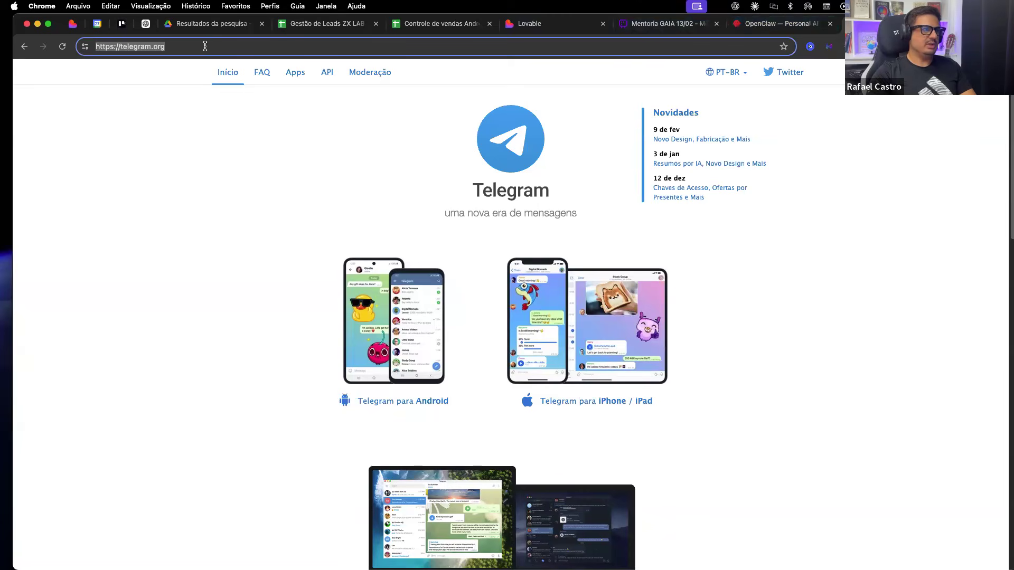
Open the Manus agent bot's chat in Telegram Web from the telegram.org page
click(204, 46)
click(203, 46)
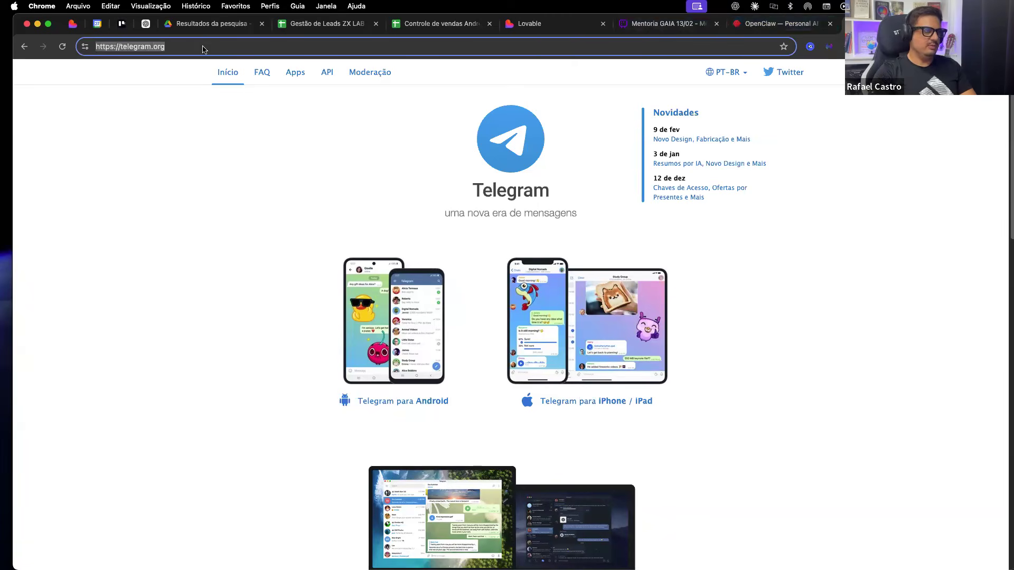
text(telegra)
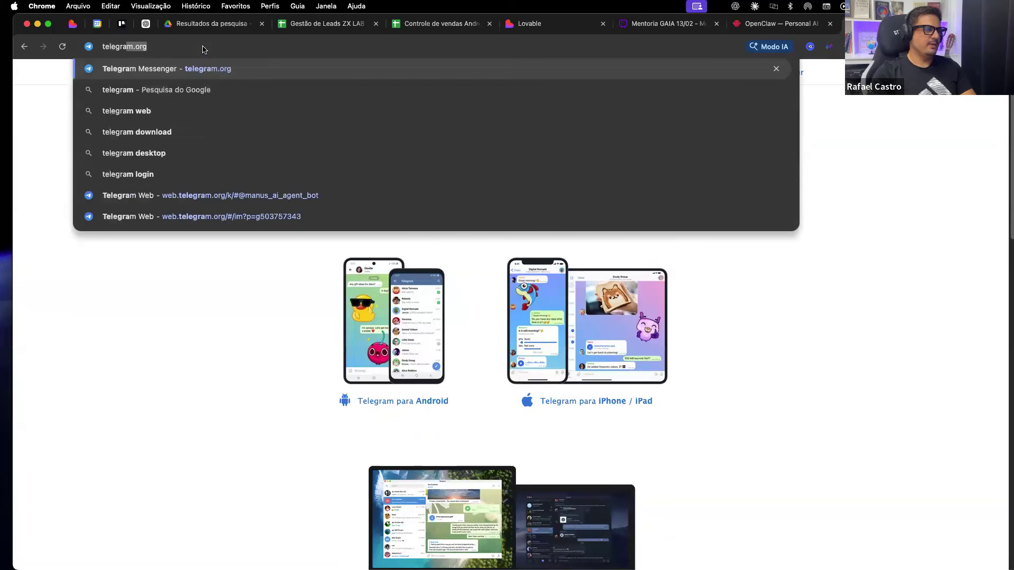
click(254, 196)
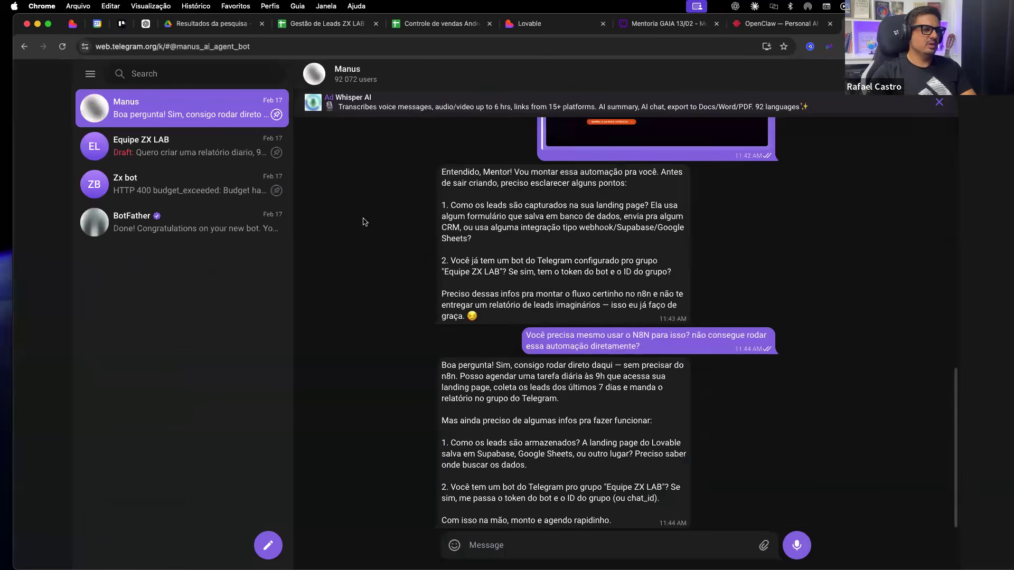
Open the Zx bot chat and read through its pairing, greeting and daily leads report messages
click(150, 193)
scroll(388, 245, up, 1)
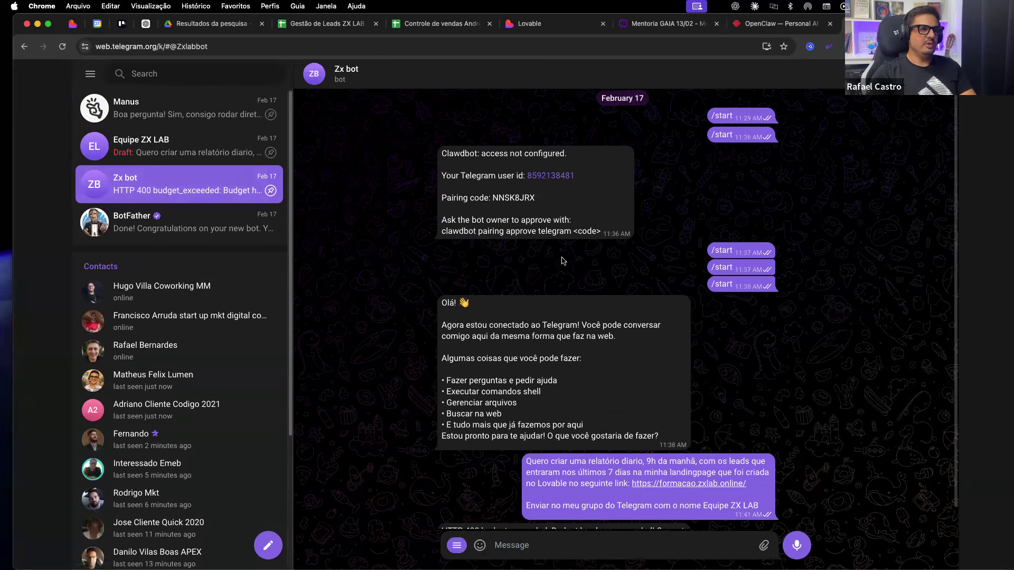
scroll(581, 190, down, 1)
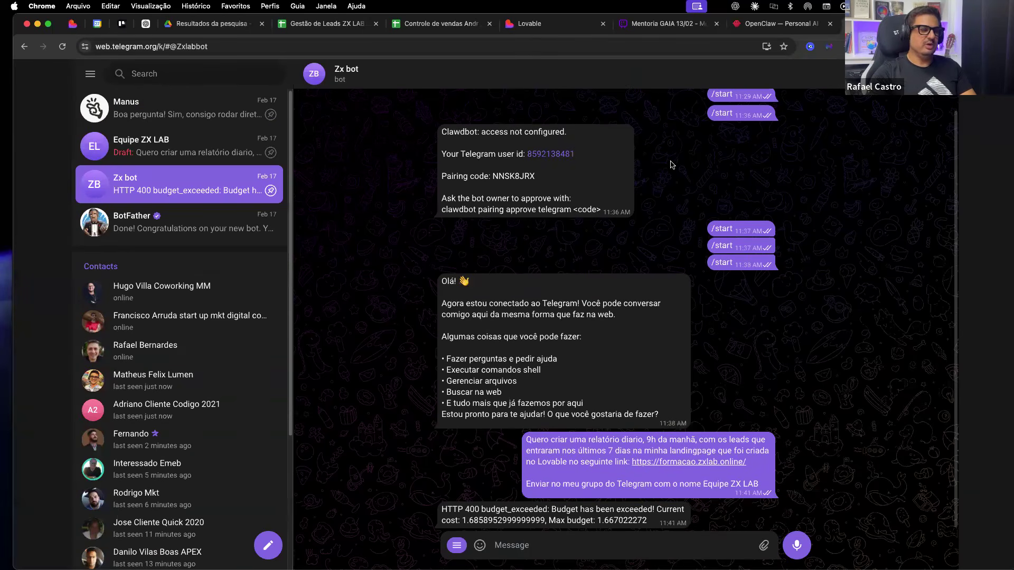
scroll(668, 169, up, 1)
scroll(666, 171, down, 1)
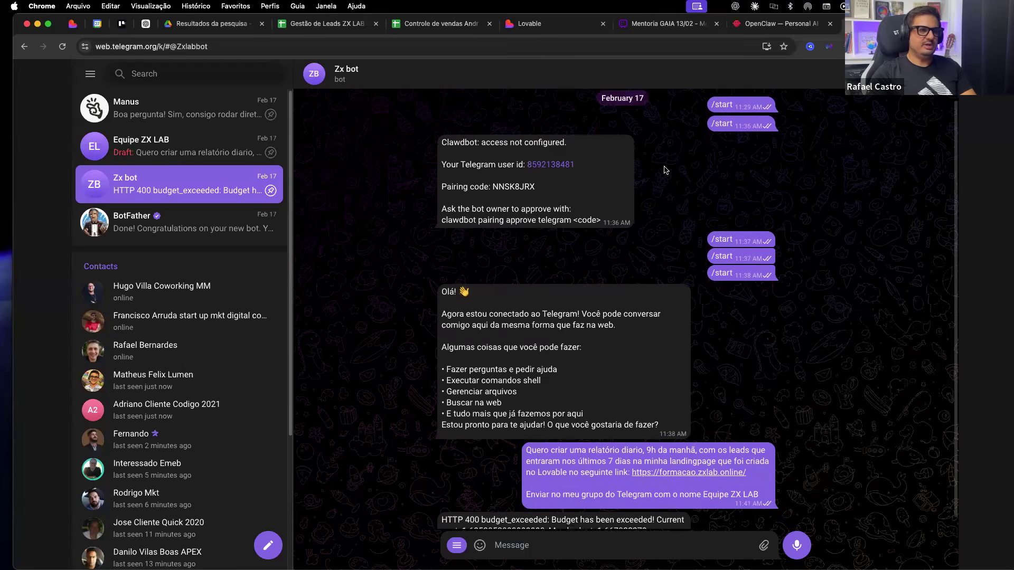
Read the Zx bot's greeting with its list of capabilities and the daily leads report request
scroll(665, 168, down, 1)
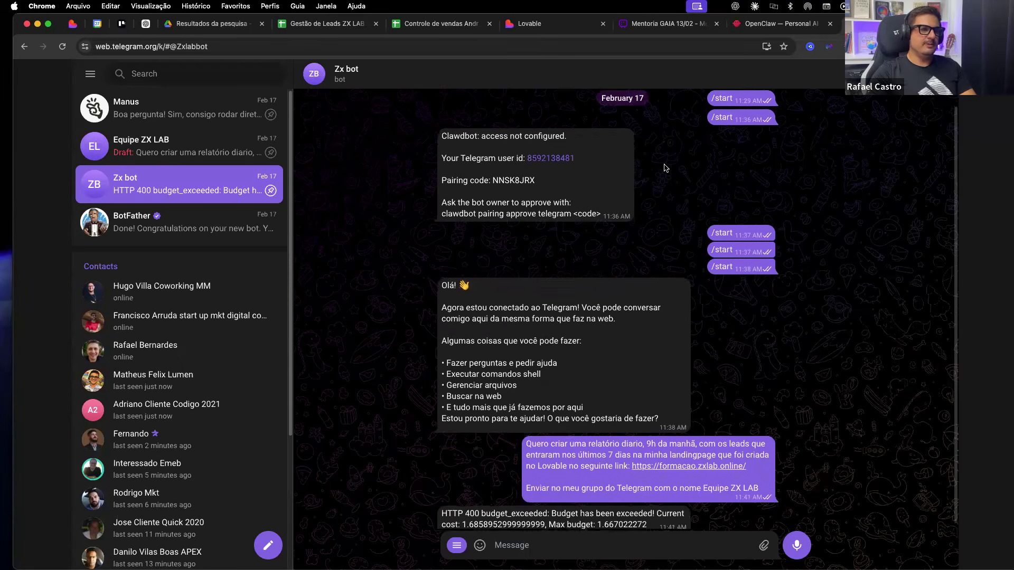
scroll(665, 168, down, 1)
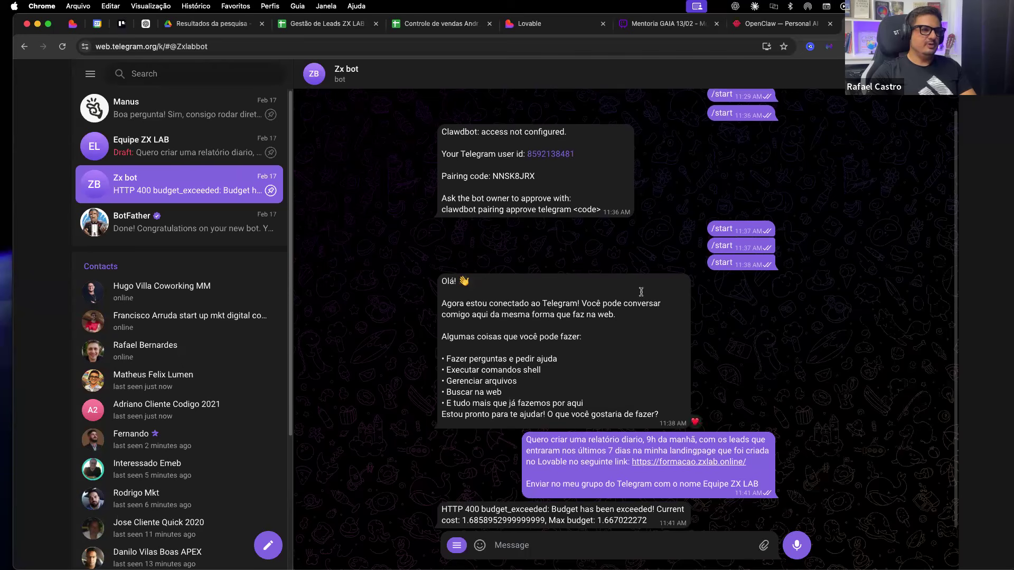
double_click(664, 279)
double_click(613, 442)
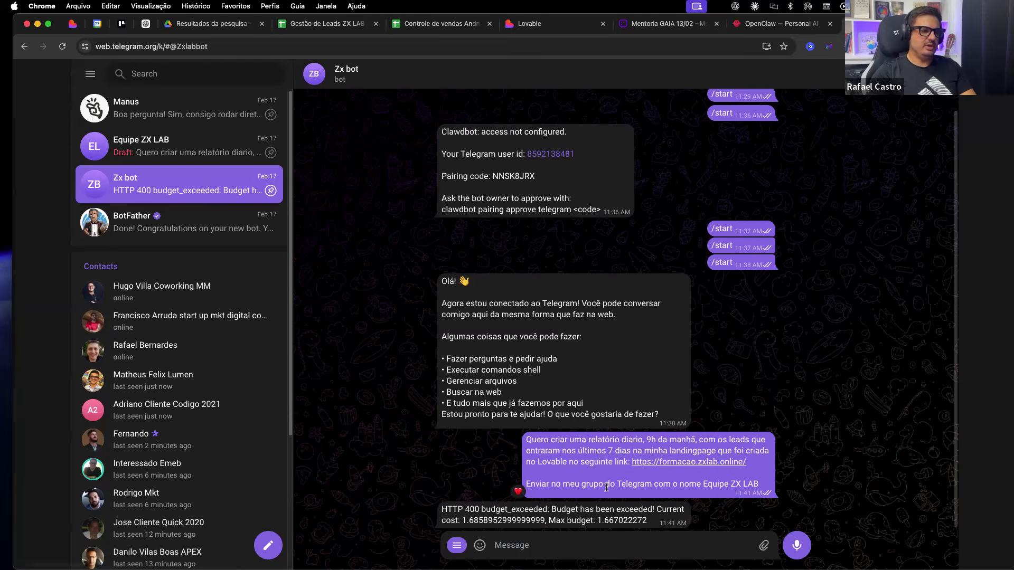
Highlight the full text of the 9h daily leads report request in the Zx bot chat, then clear the selection
drag(562, 484, 760, 482)
click(760, 482)
drag(760, 485, 527, 443)
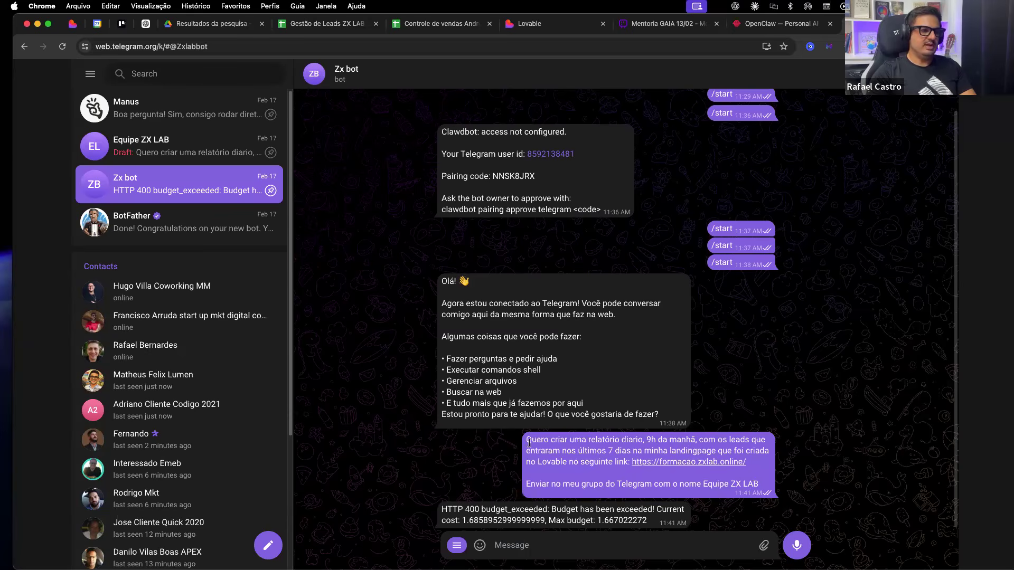
triple_click(526, 443)
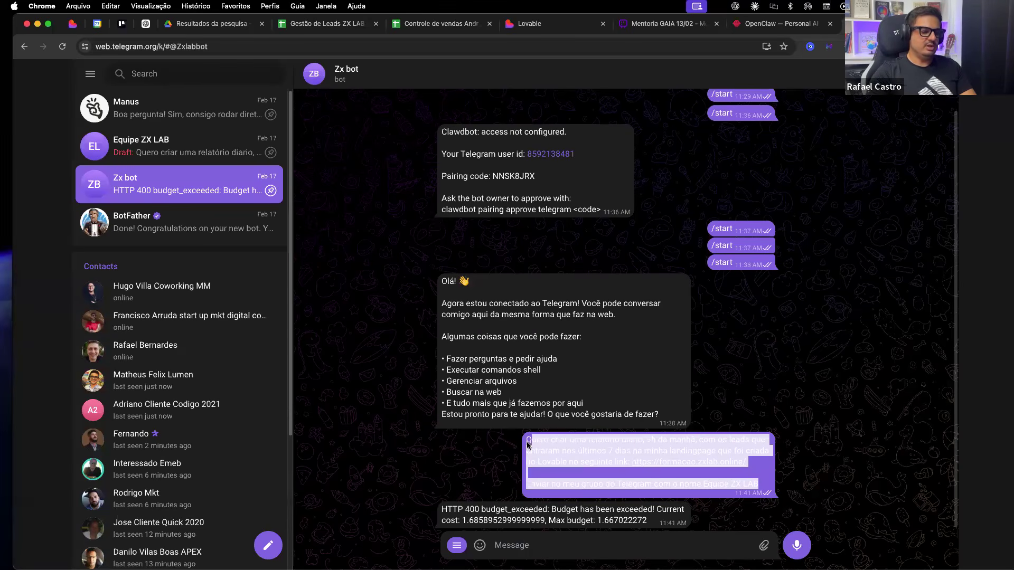
click(379, 483)
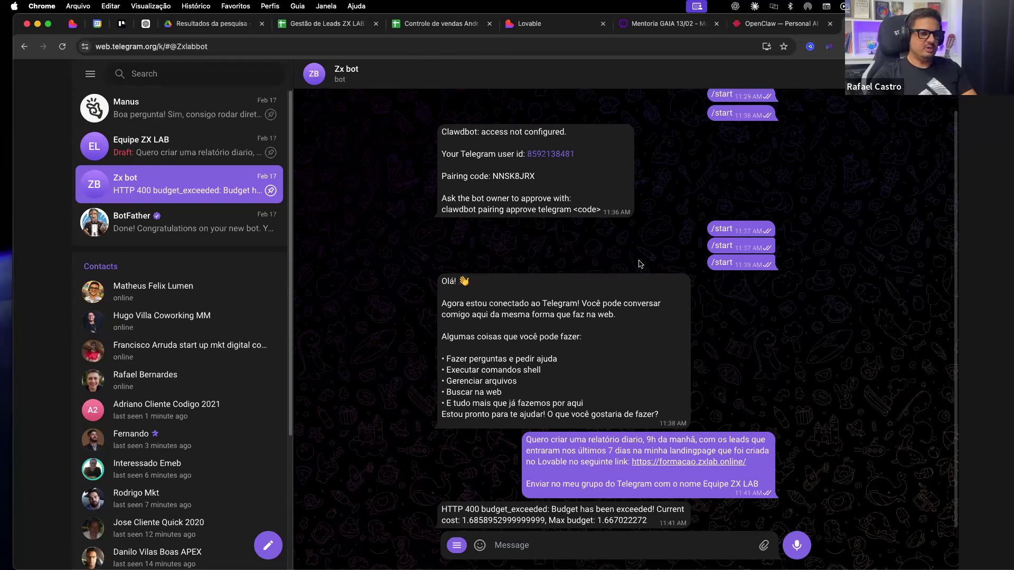
scroll(542, 418, up, 2)
scroll(542, 418, down, 2)
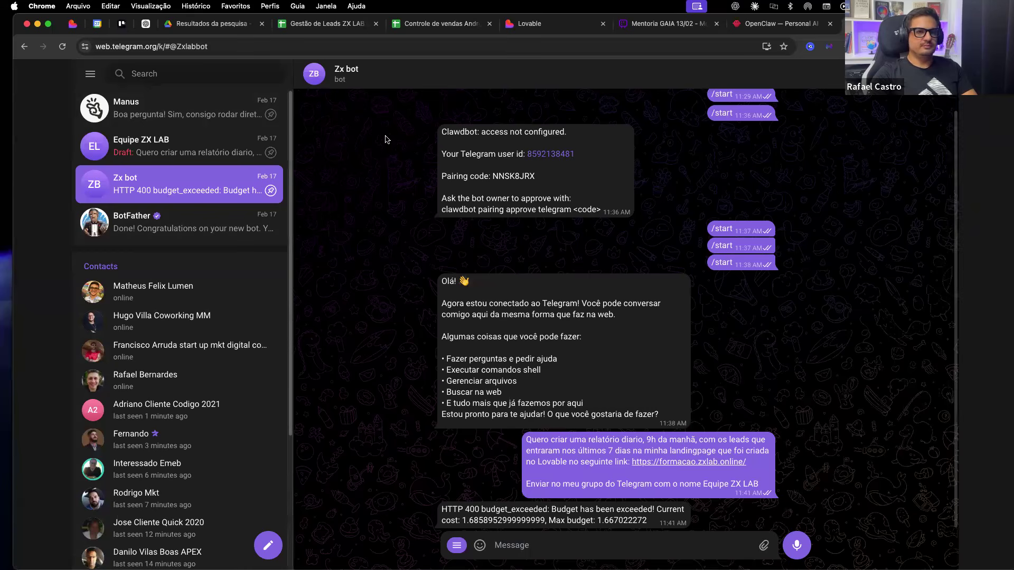
Open the Manus chat and read its conversation from the account-linking welcome message onward
click(145, 127)
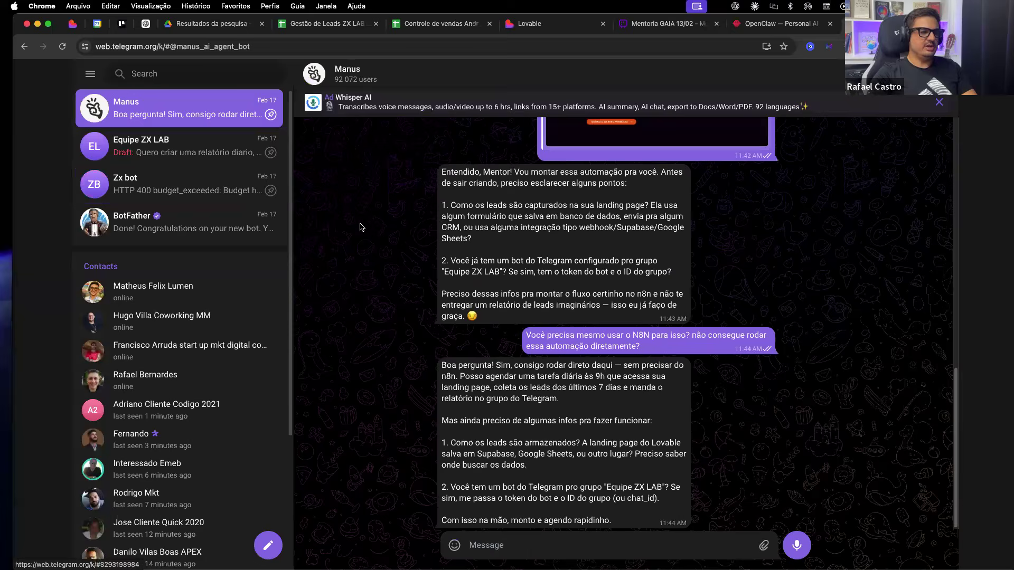
scroll(375, 241, up, 10)
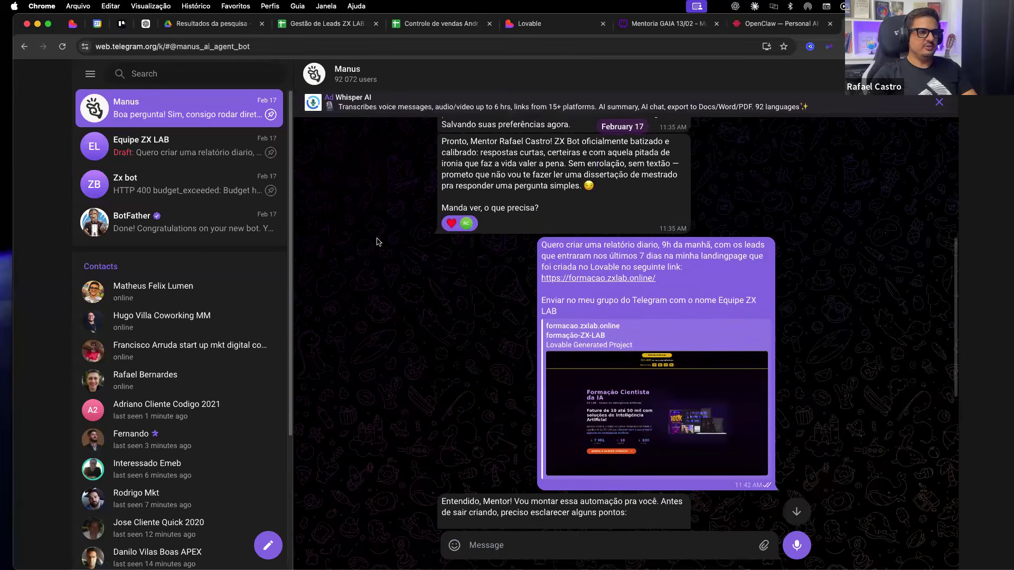
scroll(376, 247, up, 2)
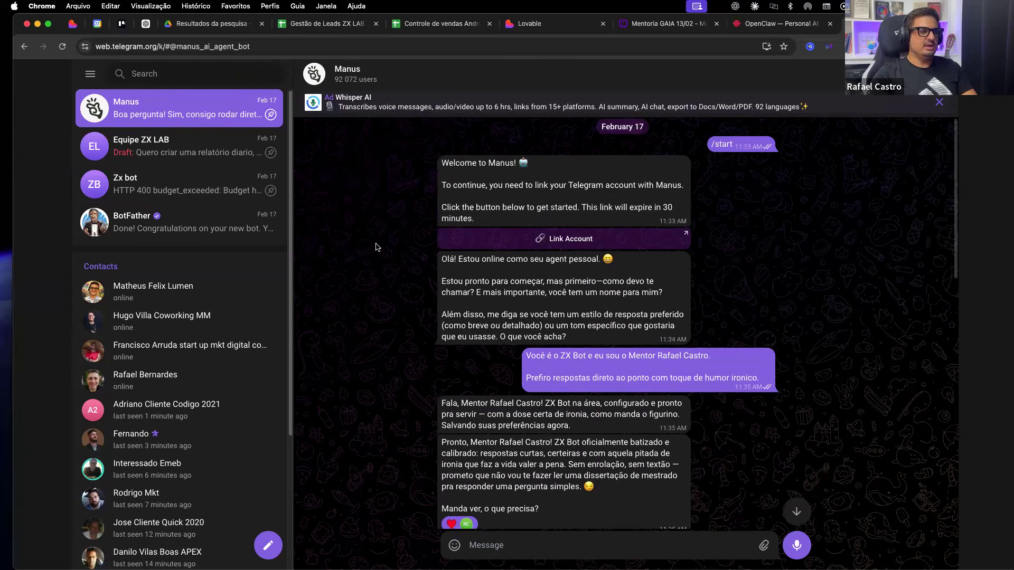
scroll(376, 247, down, 1)
scroll(374, 248, up, 1)
scroll(354, 238, down, 1)
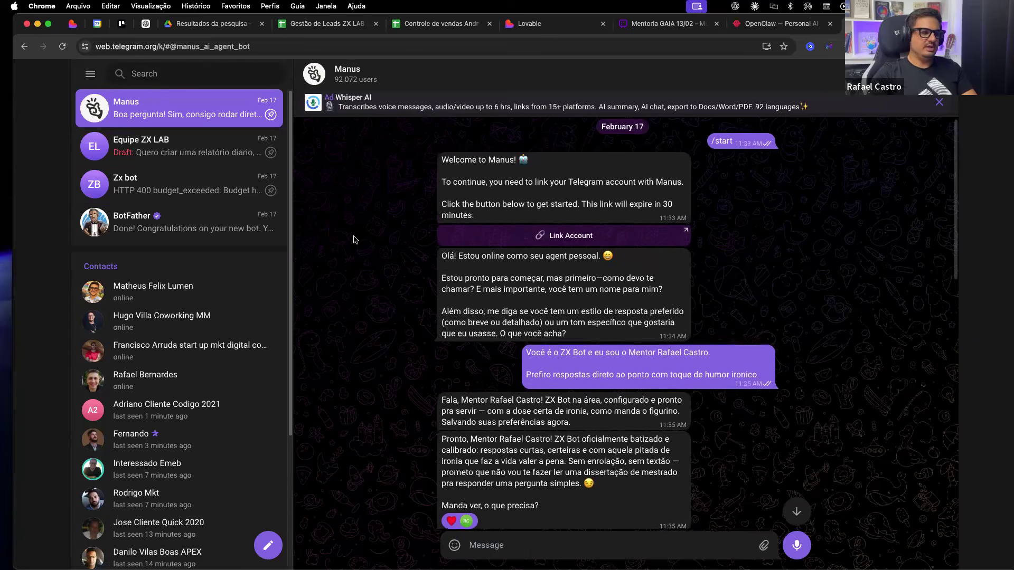
scroll(354, 240, down, 1)
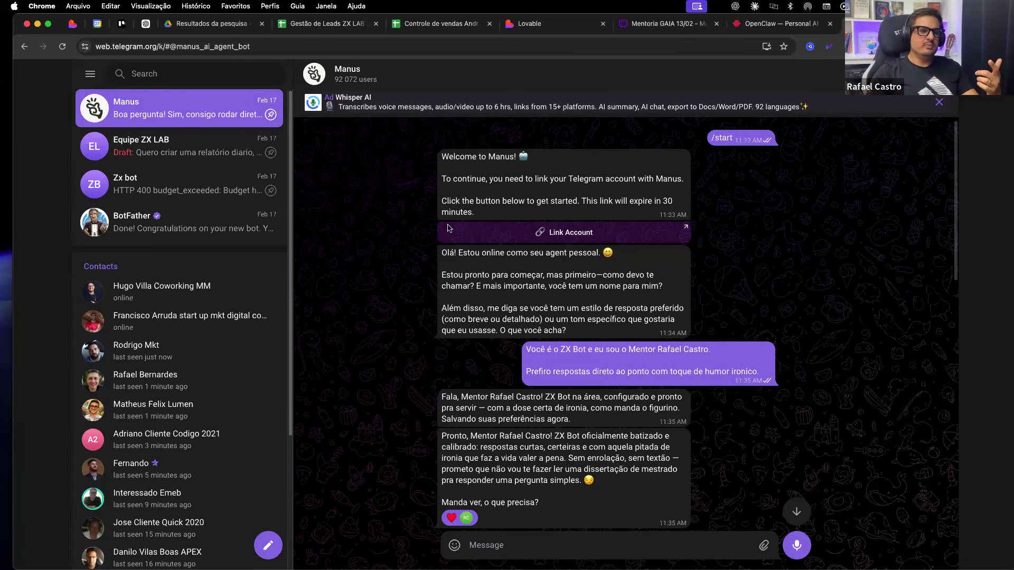
Switch to the Manus web app's Agents page and enable the Meu Navegador connector alongside n8n
mouse_move(623, 543)
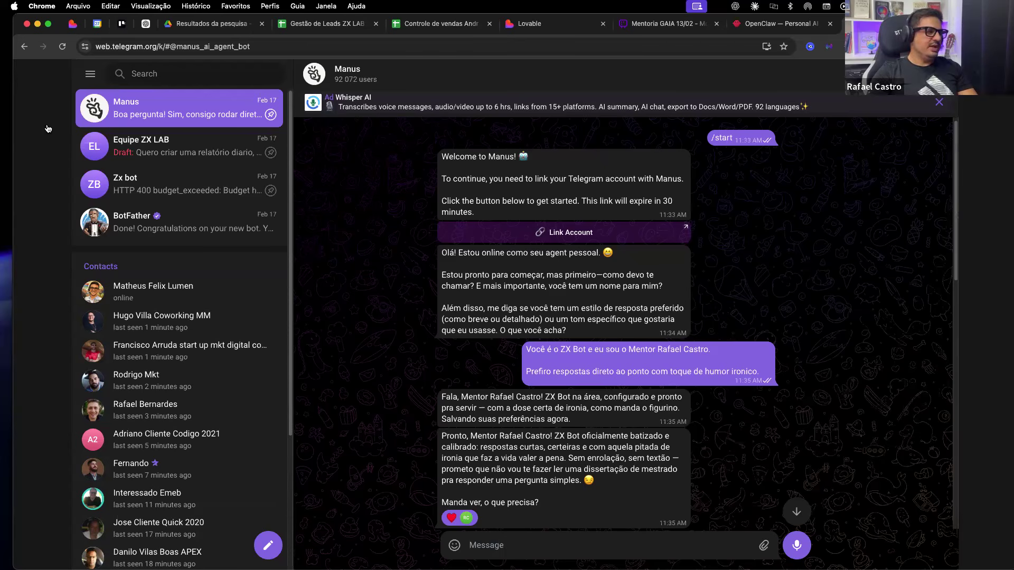
key(ctrl+Tab)
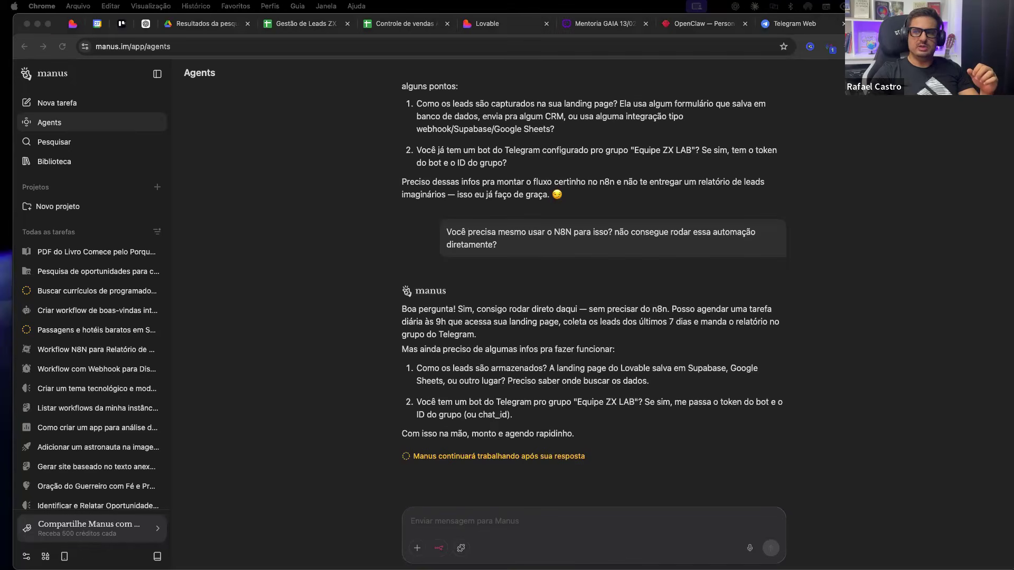
click(437, 550)
click(437, 550)
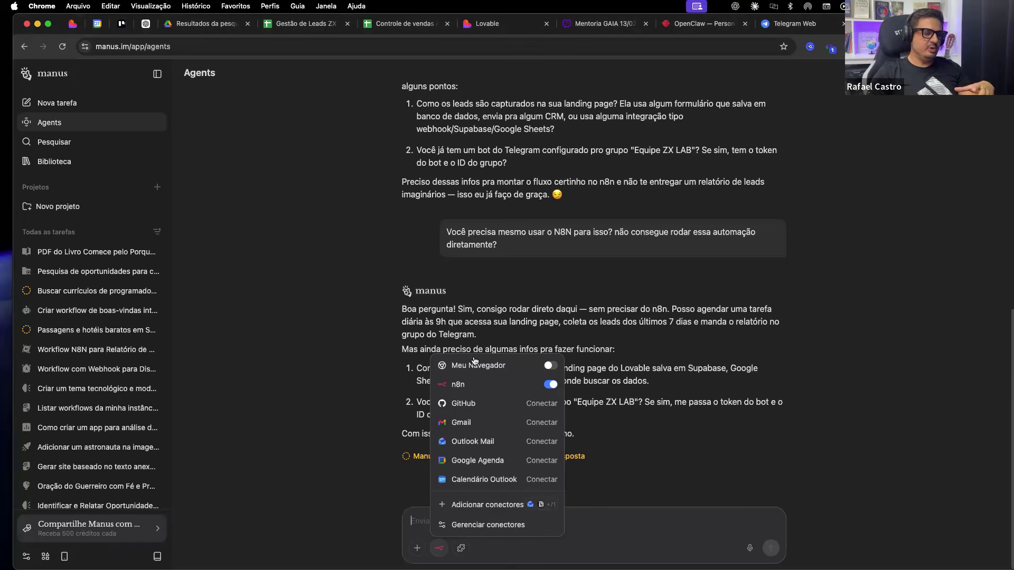
click(550, 366)
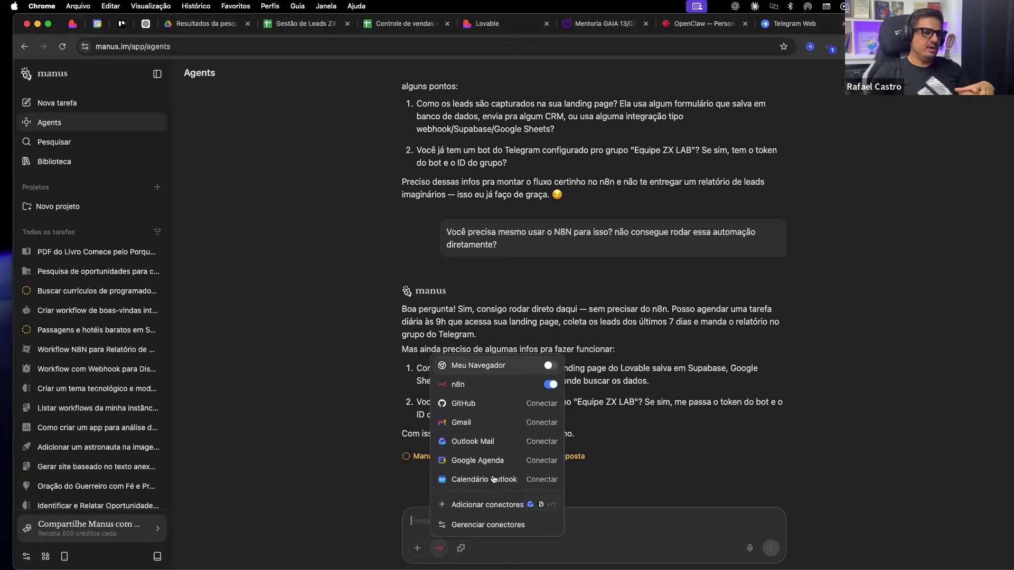
key(Escape)
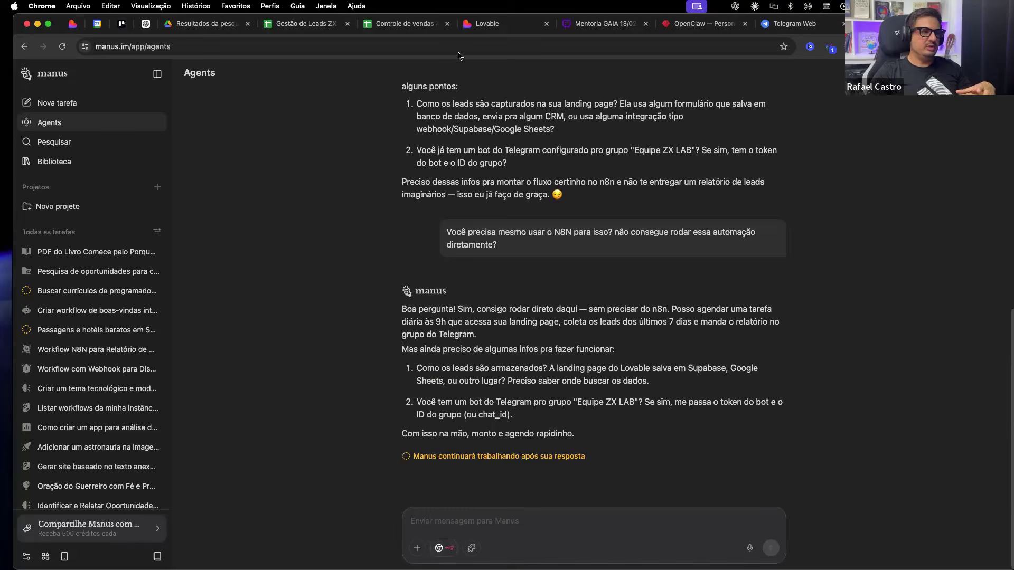
click(458, 56)
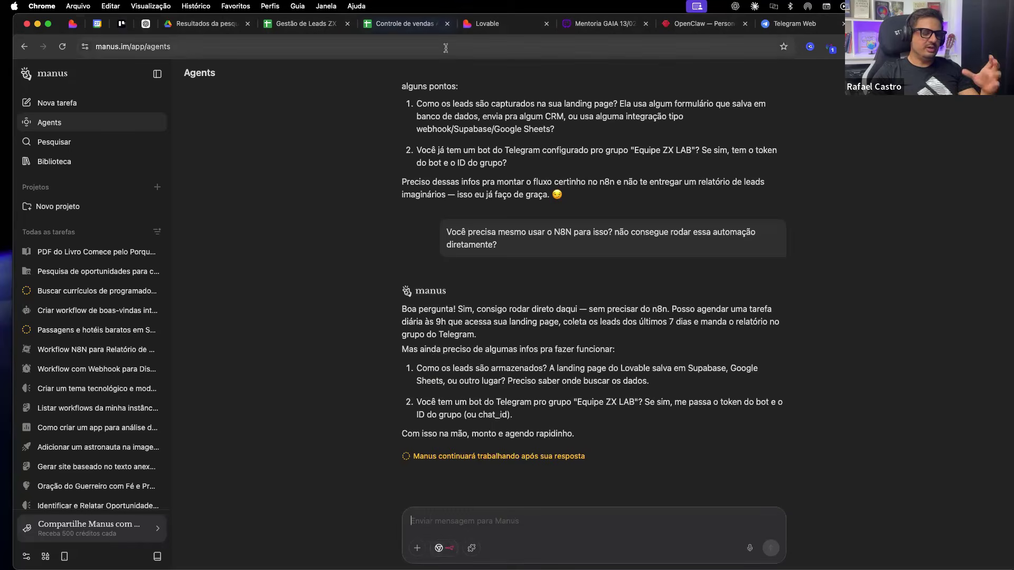
click(438, 549)
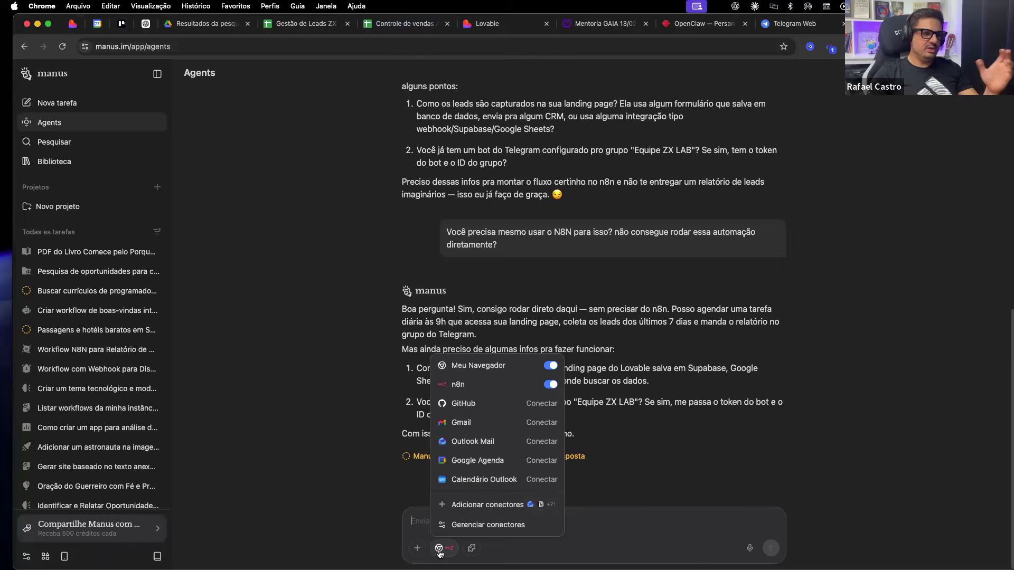
click(460, 551)
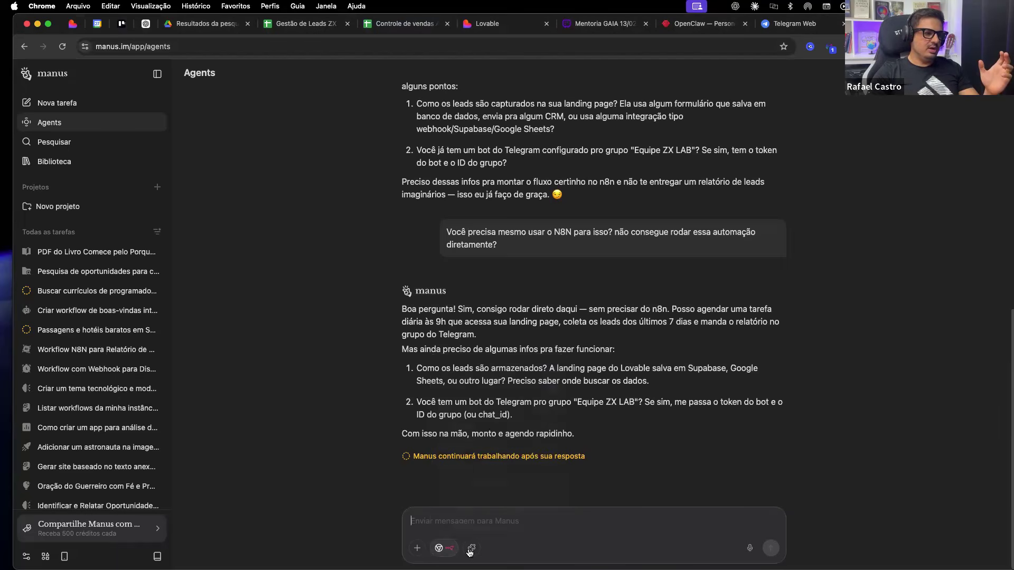
Add the meta-ads-analyzer skill to the Manus agent message and review the other available skills
click(471, 549)
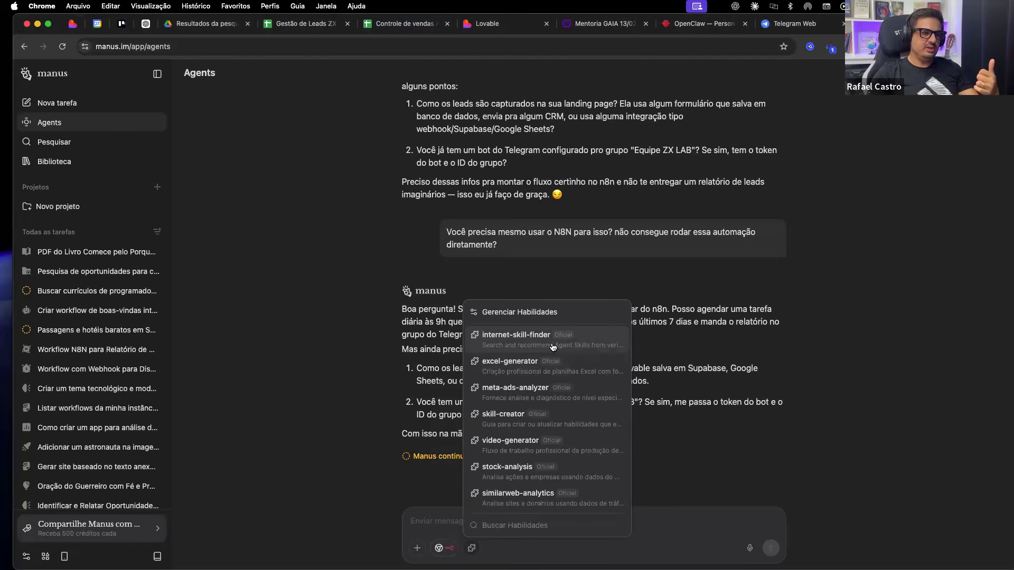
click(512, 395)
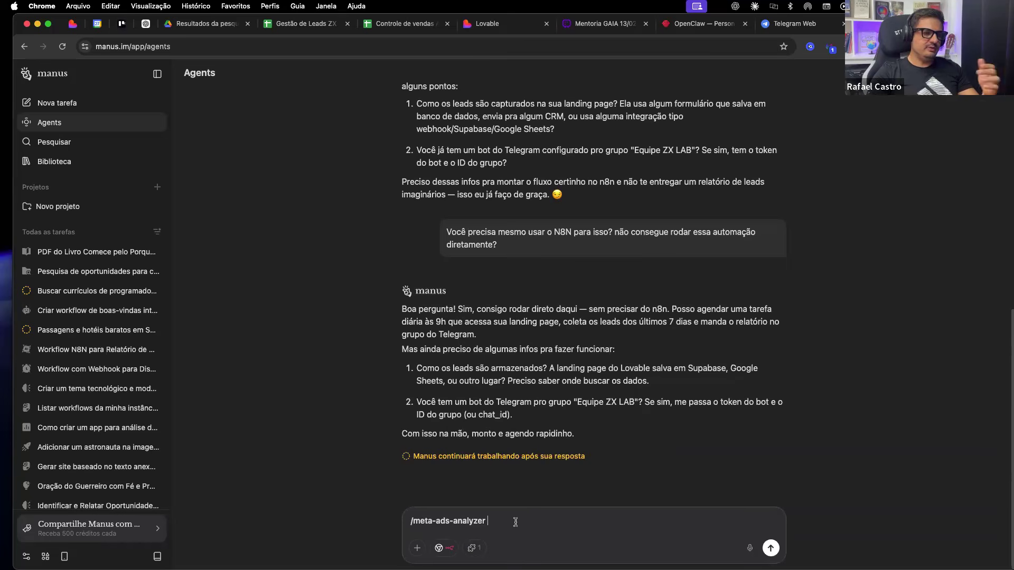
click(480, 549)
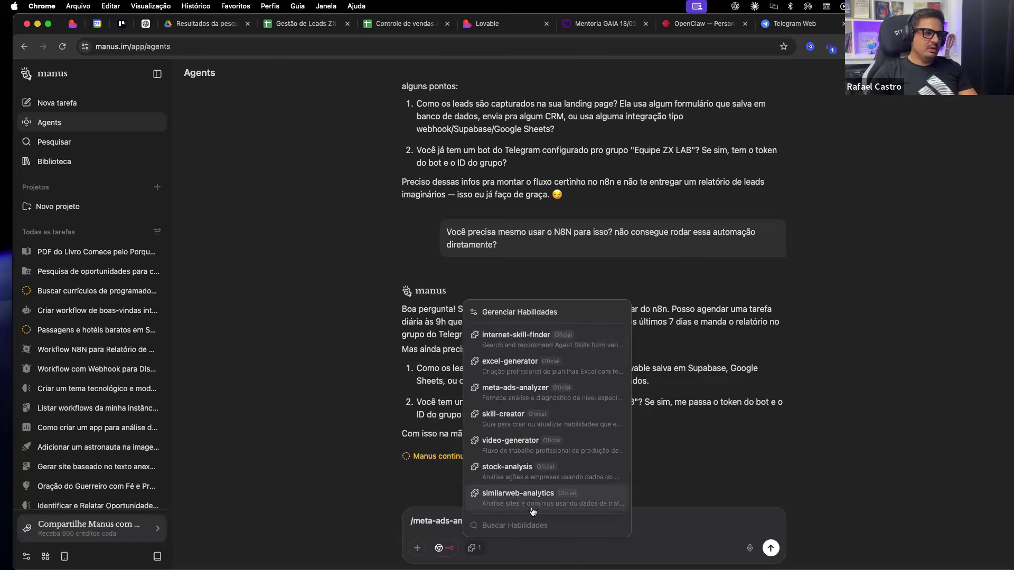
click(201, 165)
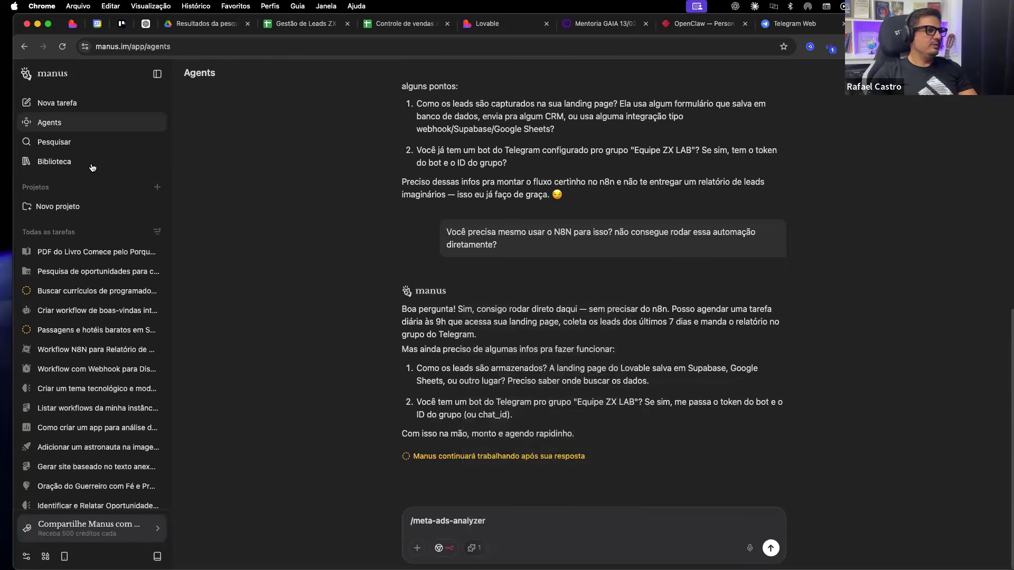
Open the Manus Biblioteca and browse the files saved from past tasks, along with the task history
click(54, 161)
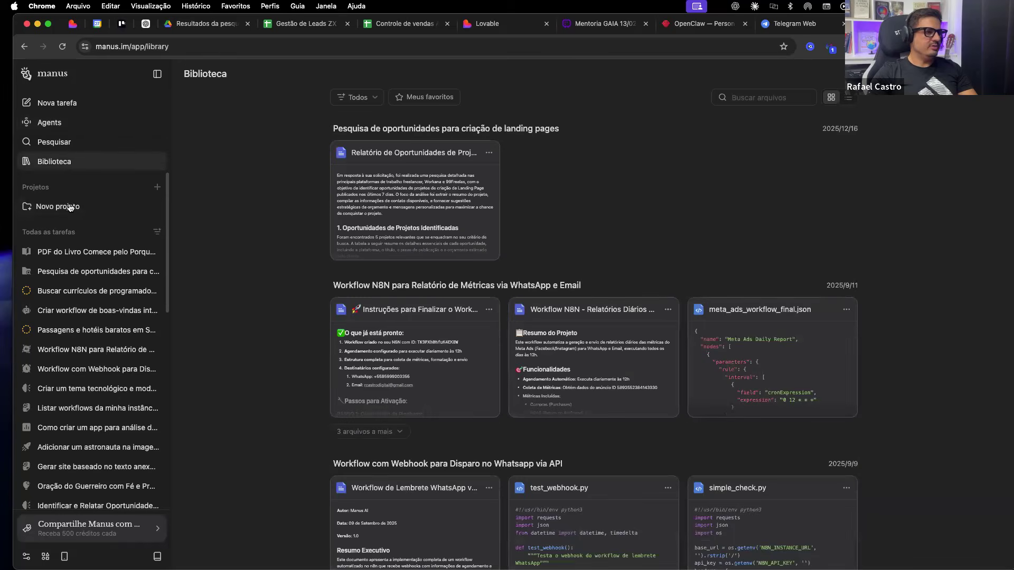
click(39, 187)
click(39, 188)
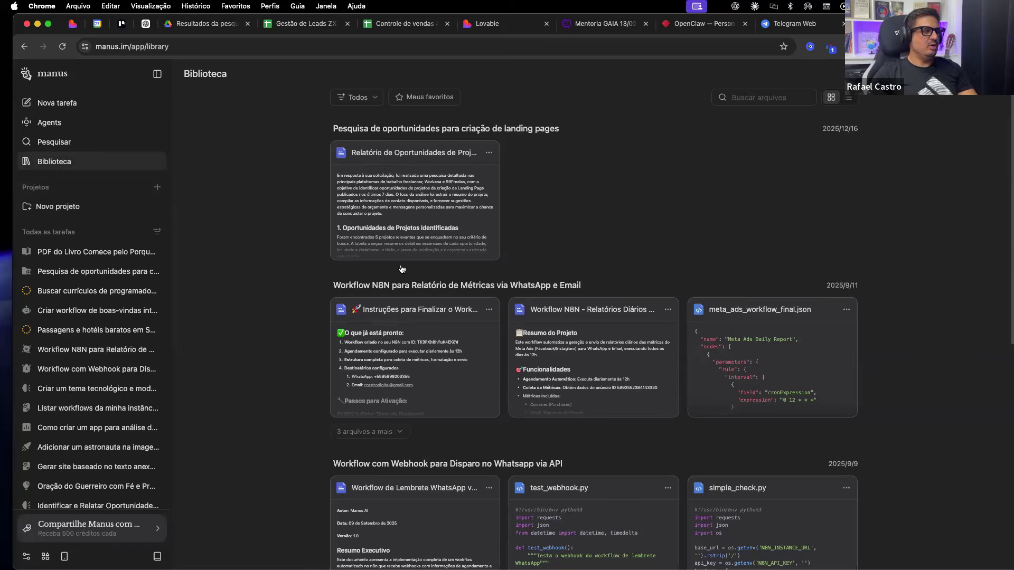
scroll(450, 380, down, 1)
scroll(449, 380, down, 10)
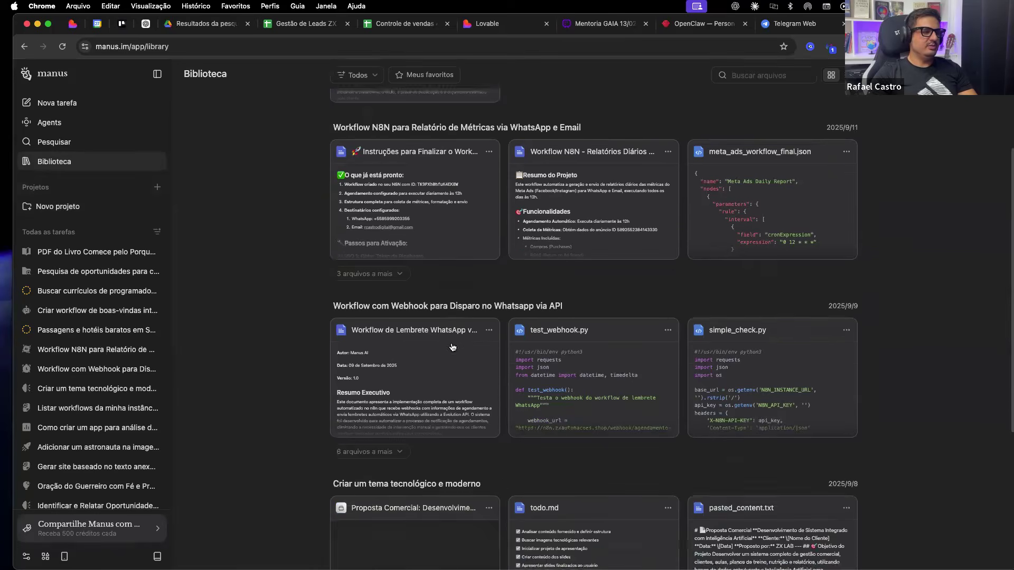
scroll(484, 280, up, 10)
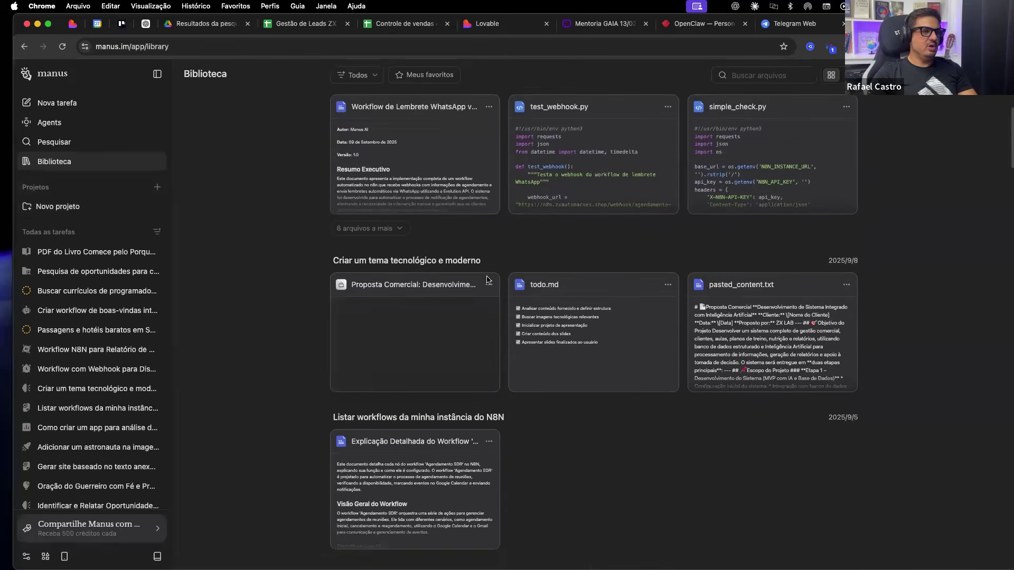
scroll(436, 300, up, 1)
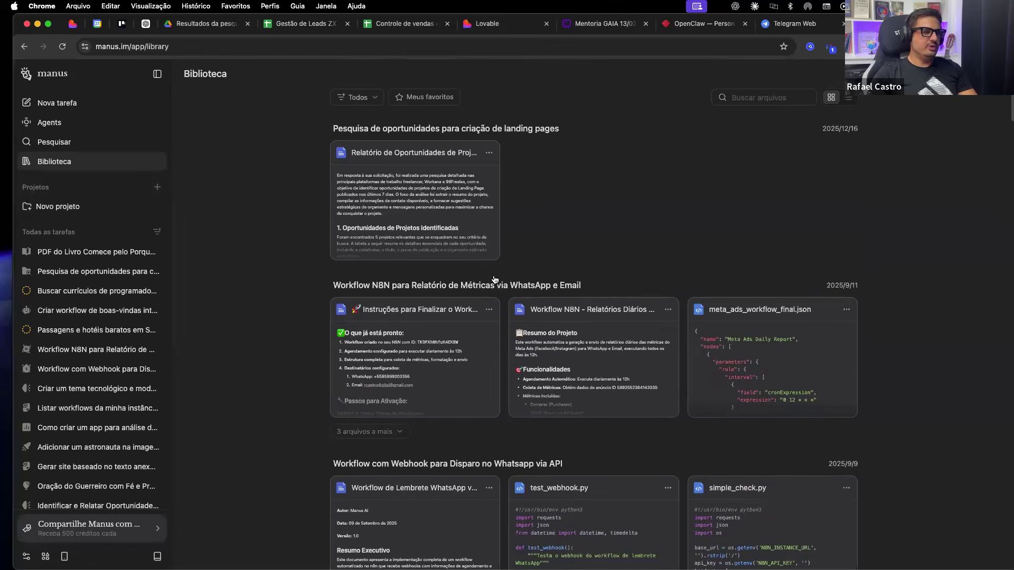
scroll(441, 400, down, 20)
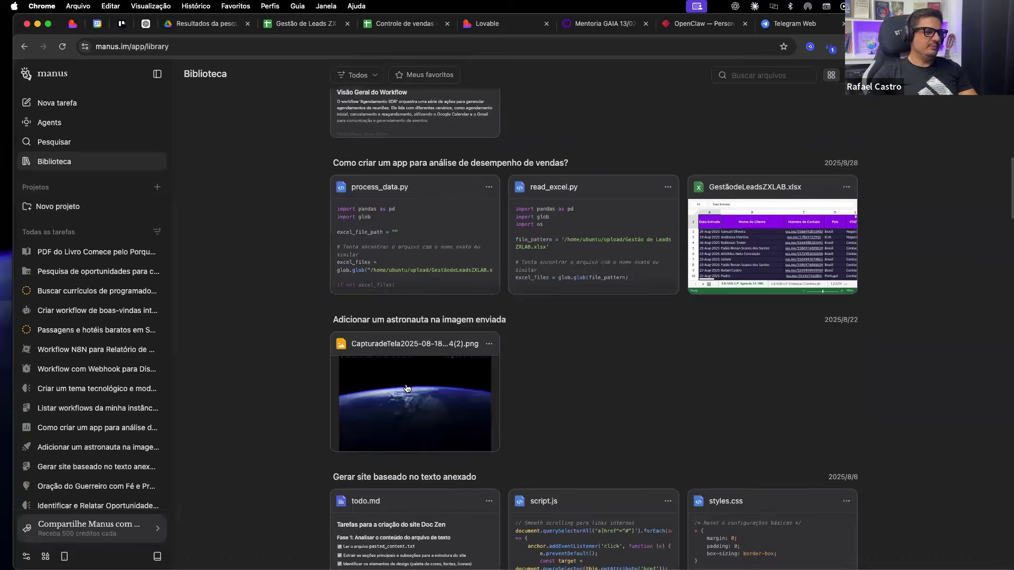
scroll(104, 414, down, 10)
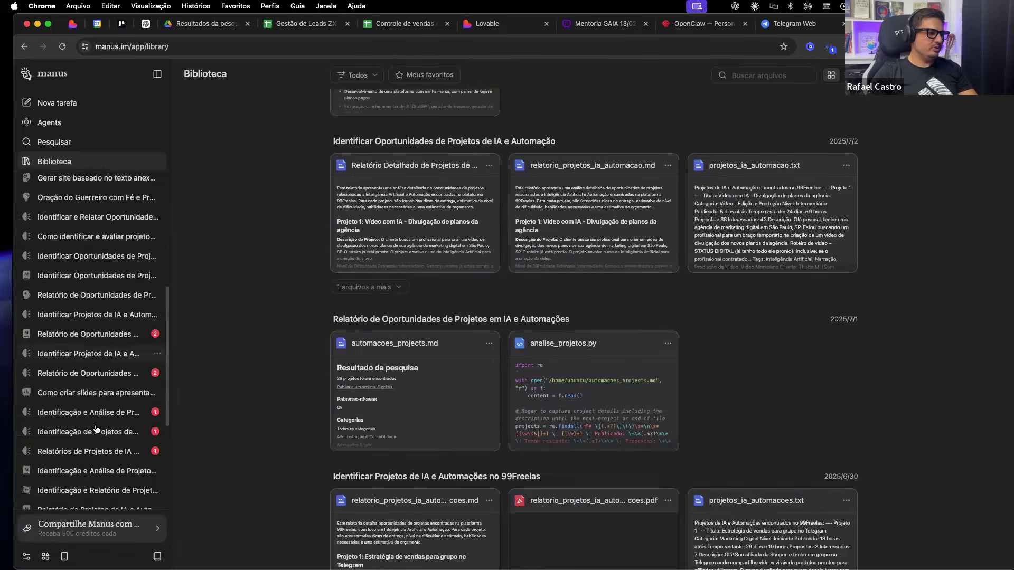
Show the library files as a list and go back up to the most recent entries
scroll(90, 264, up, 10)
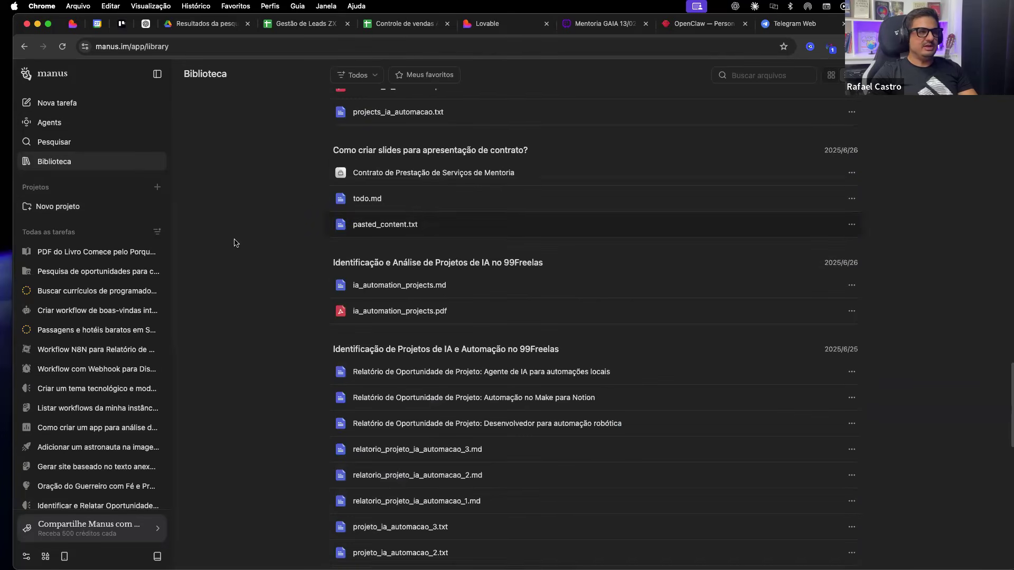
scroll(416, 314, up, 15)
scroll(416, 314, up, 5)
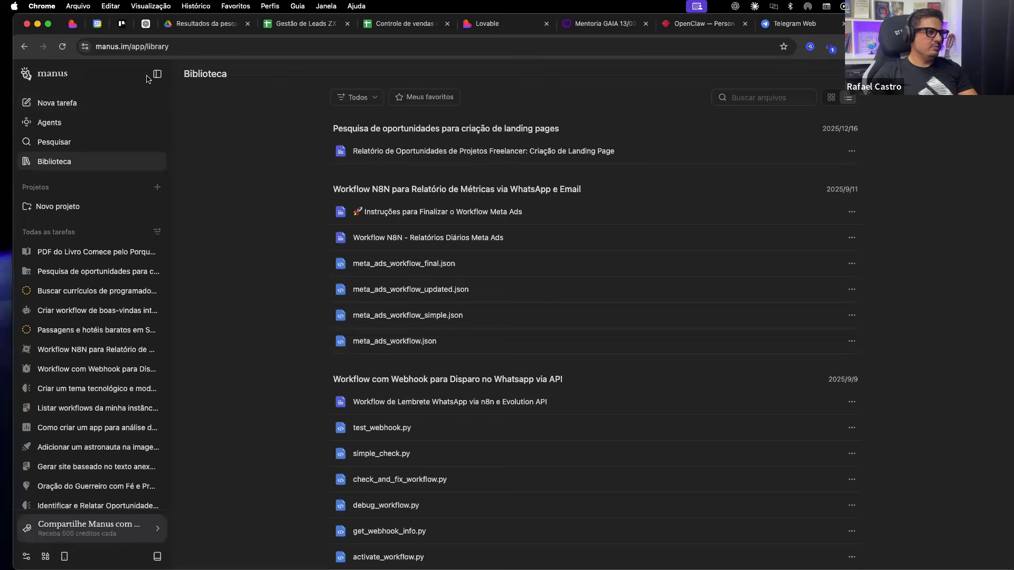
Start a new Manus task and show the additional task types, such as Tarefa agendada and Wide Research
click(45, 103)
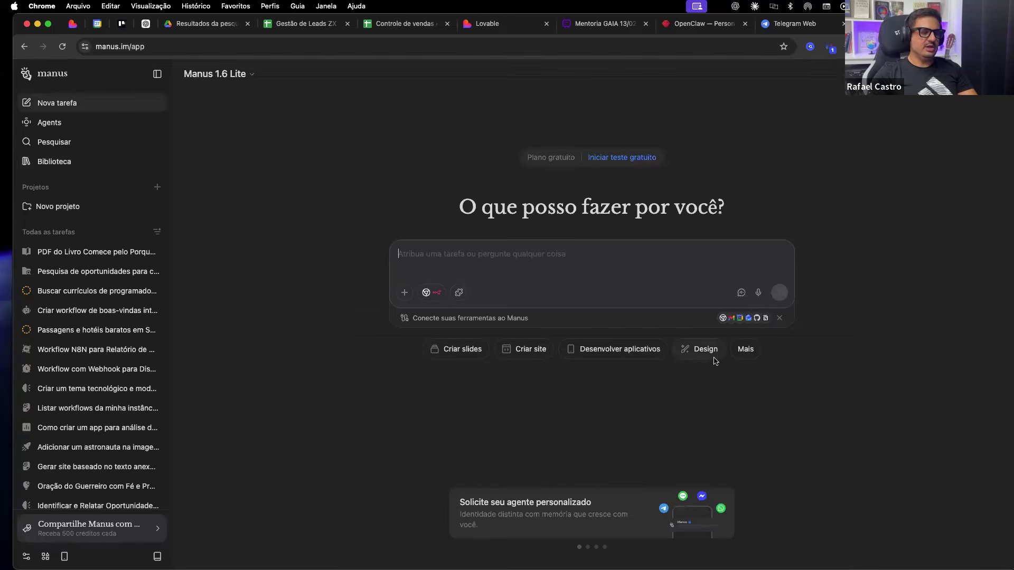
click(745, 350)
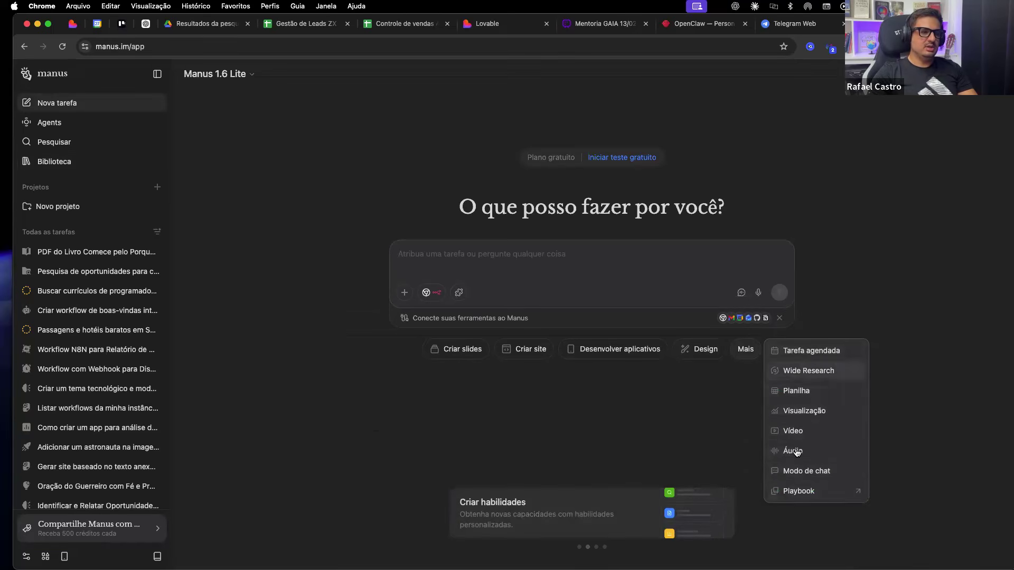
Close the task types list and show the new task's attachment and skill options, closing them without choosing anything
click(870, 283)
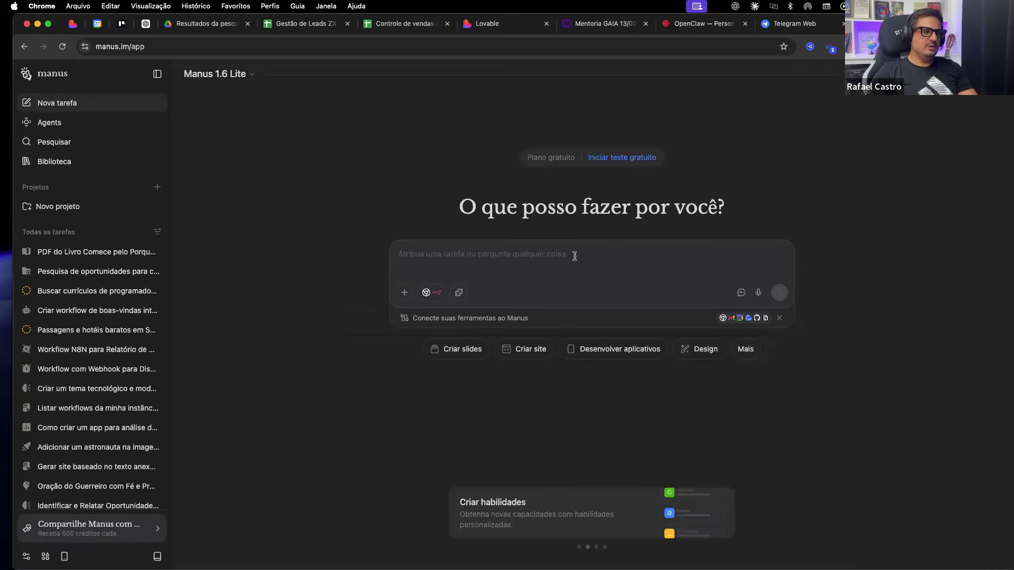
click(404, 292)
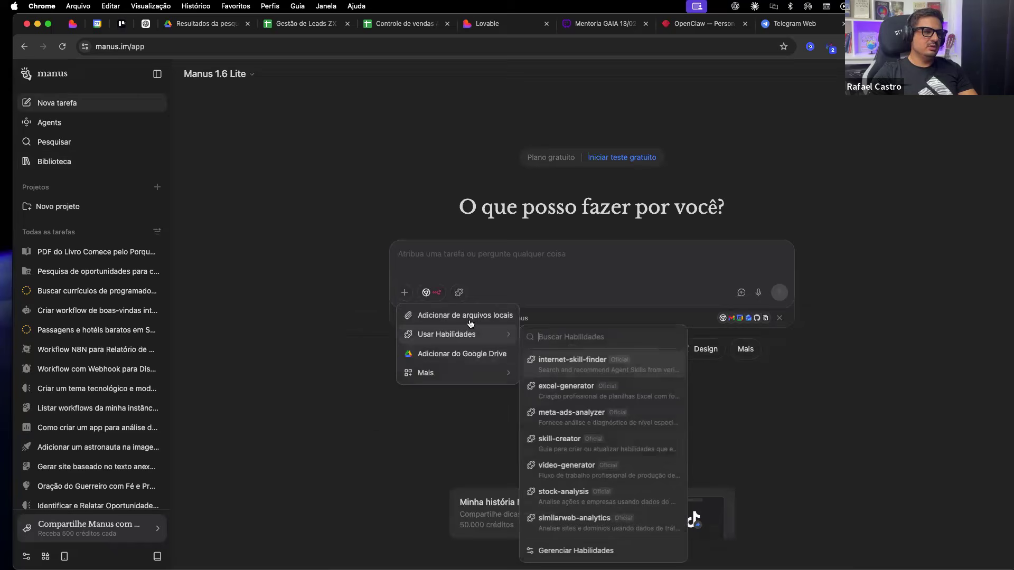
click(827, 340)
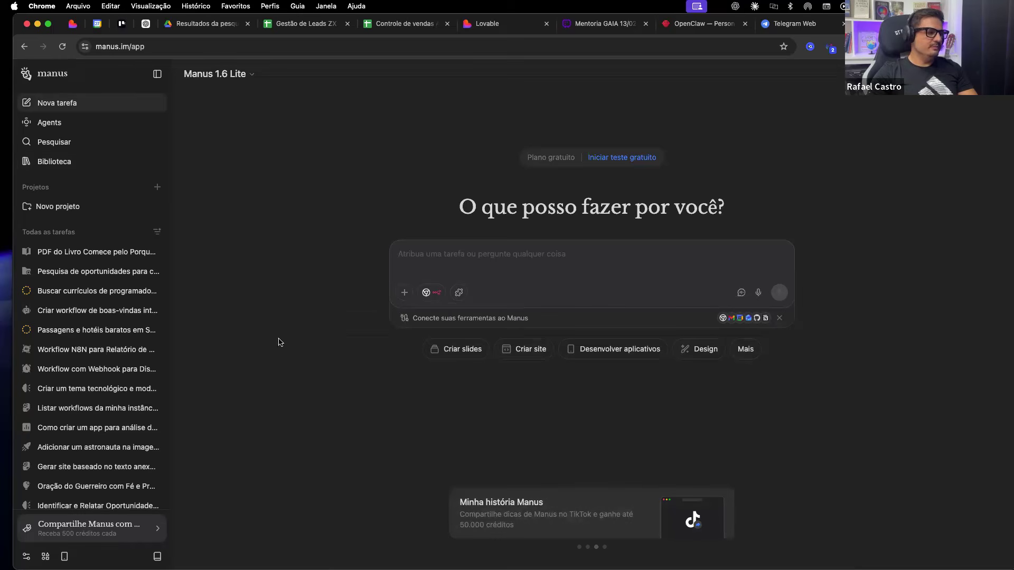
Switch to Telegram Web and read the Manus bot chat about a daily 9h report of landing page leads
click(786, 30)
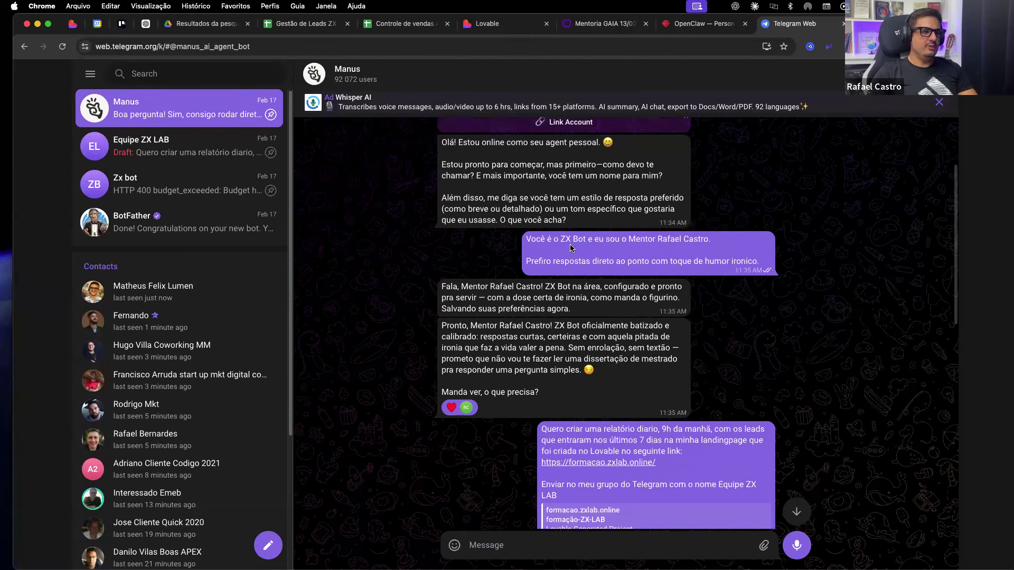
scroll(617, 243, down, 3)
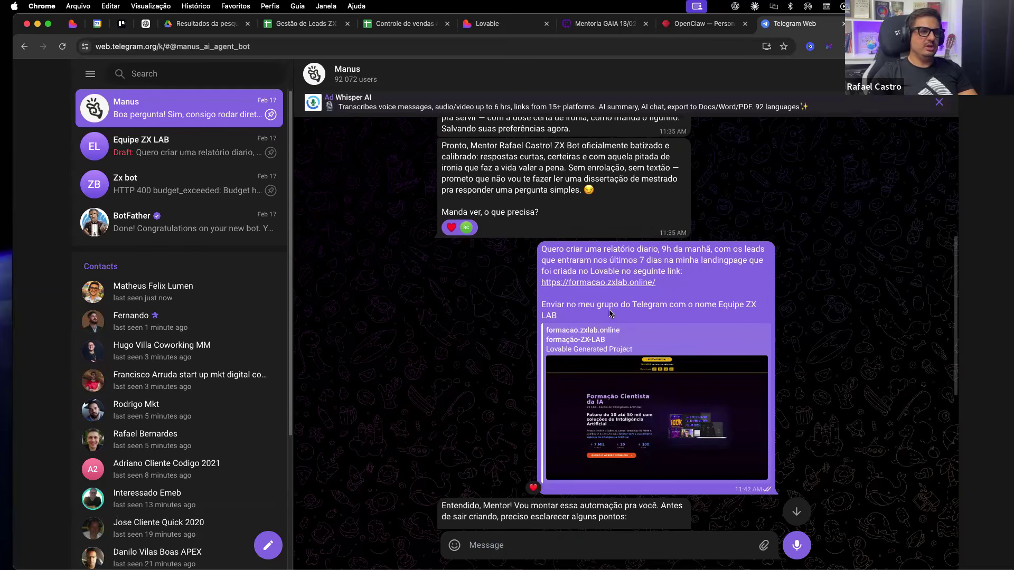
scroll(475, 280, down, 5)
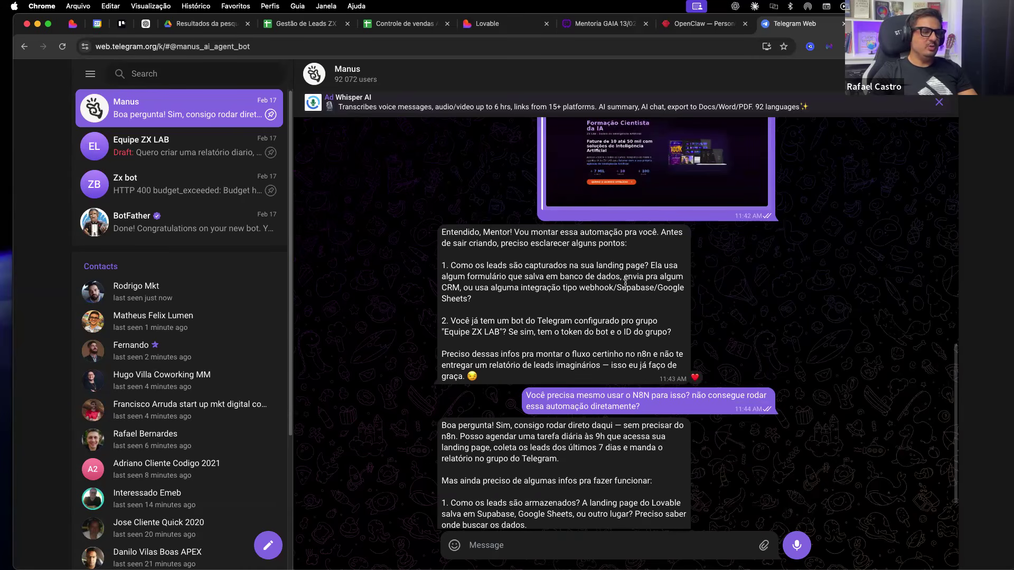
scroll(508, 312, down, 1)
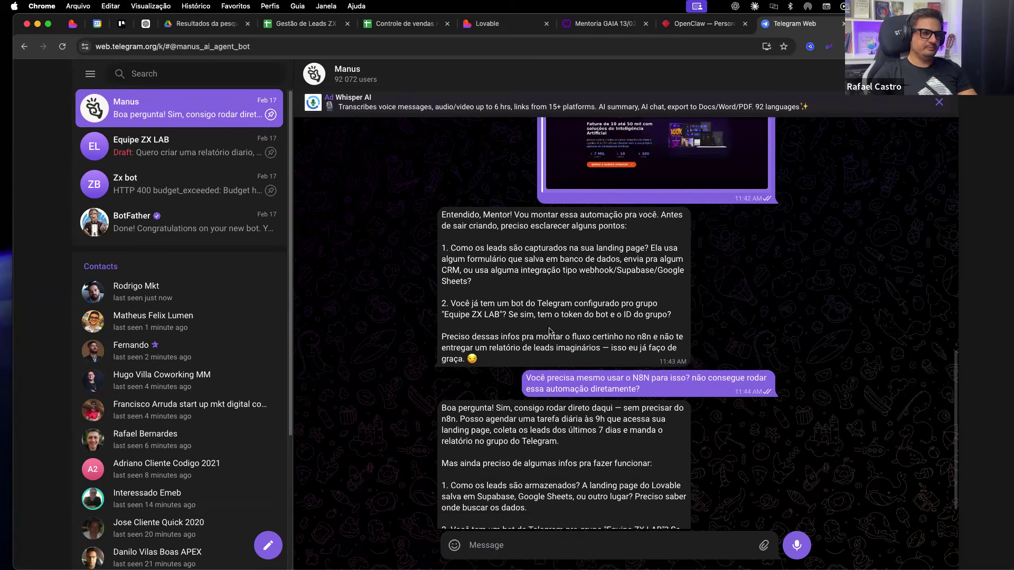
scroll(557, 328, down, 1)
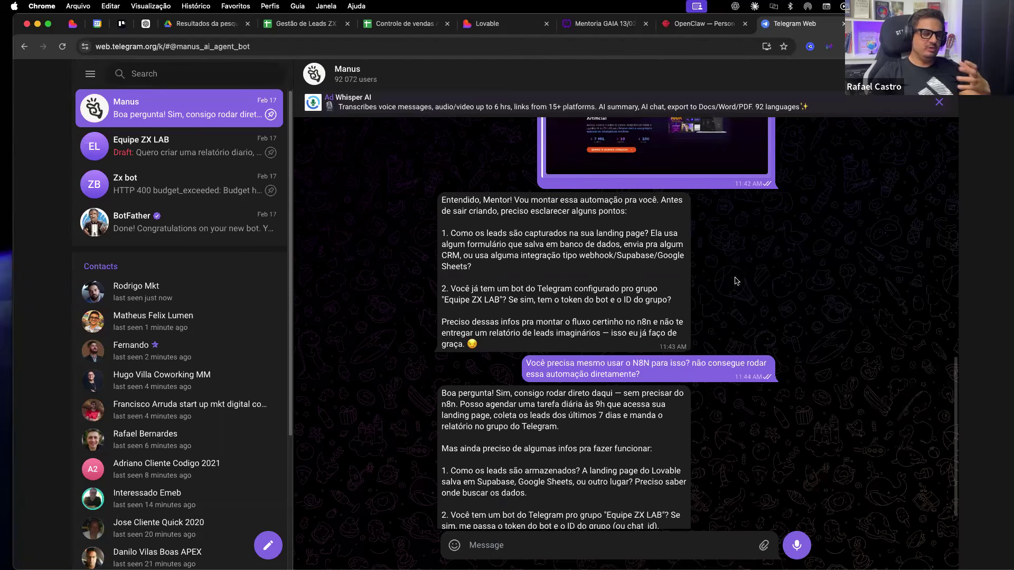
scroll(686, 295, up, 1)
scroll(689, 296, down, 1)
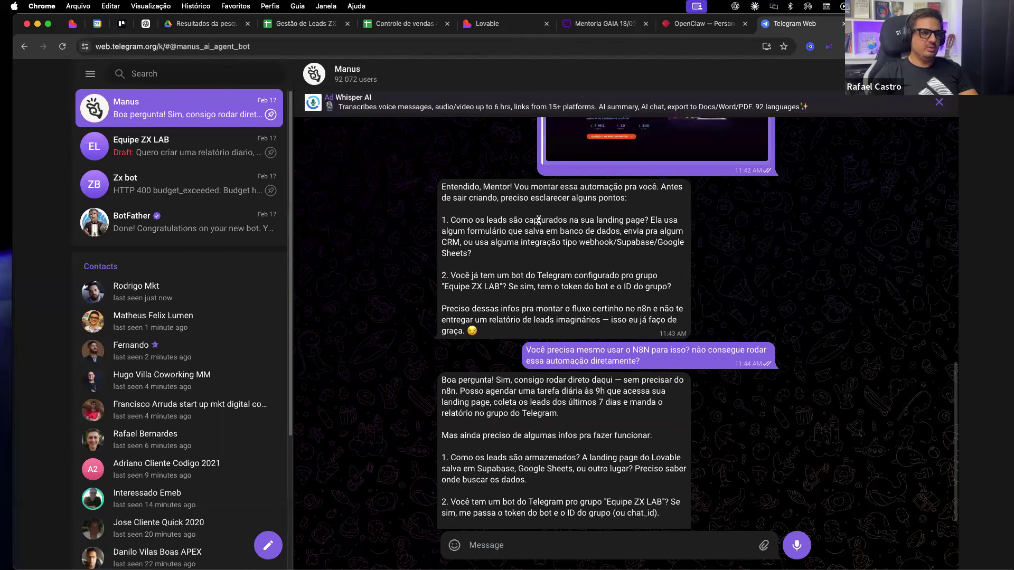
Highlight the n8n passage in the Manus bot's reply, clear the selection and review the chat from its start to the latest message
double_click(558, 305)
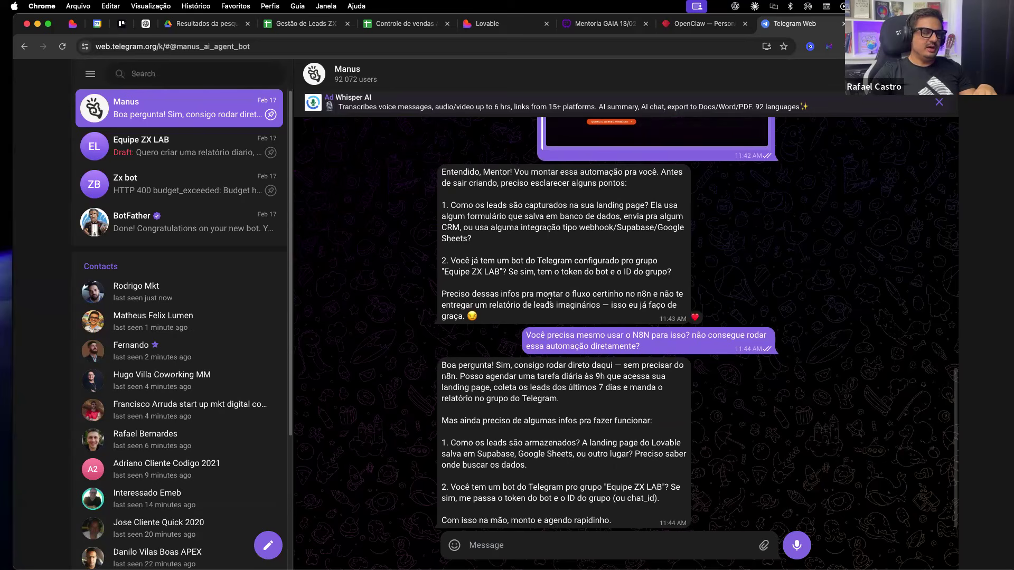
drag(590, 294, 660, 294)
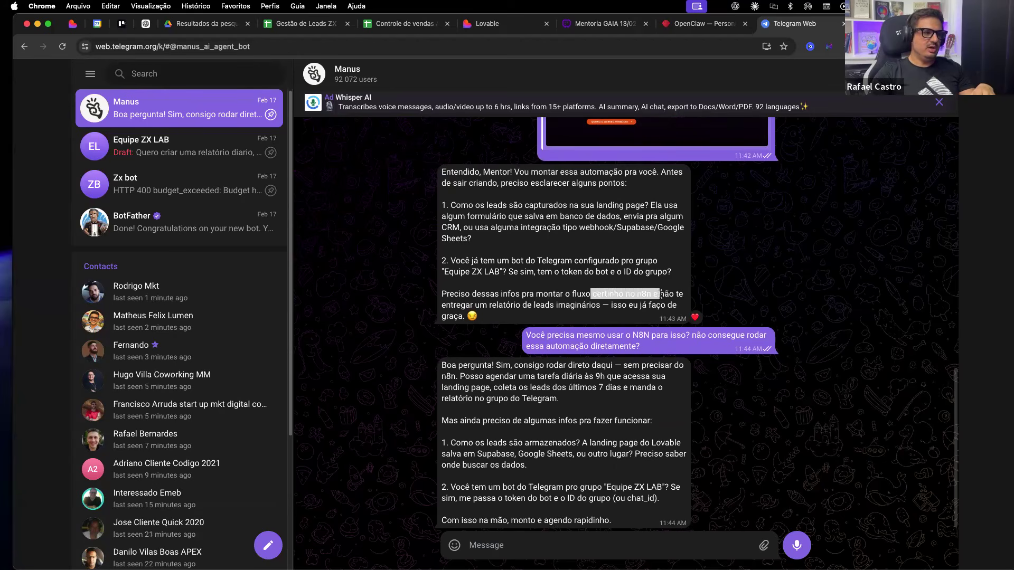
click(659, 294)
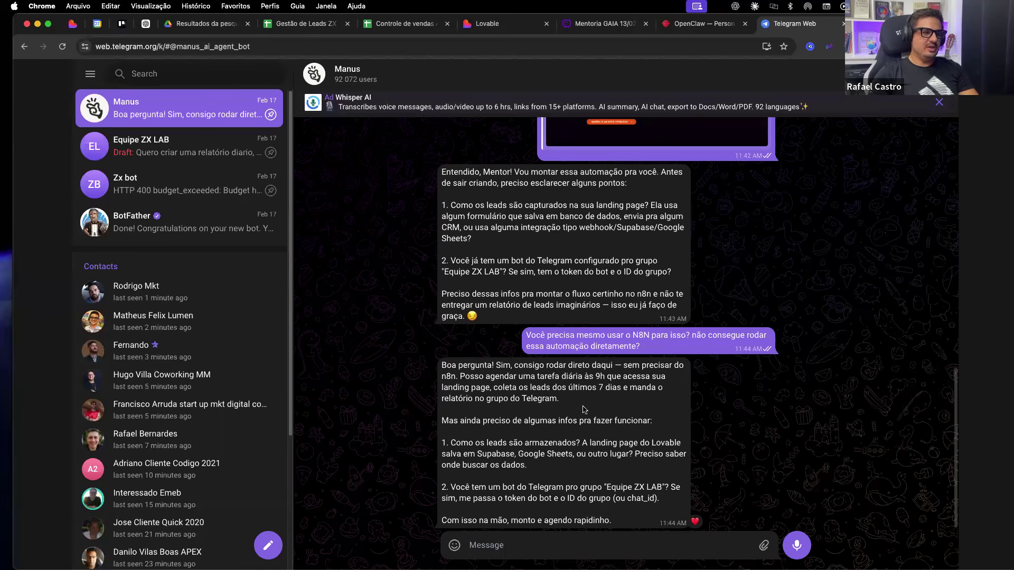
click(574, 539)
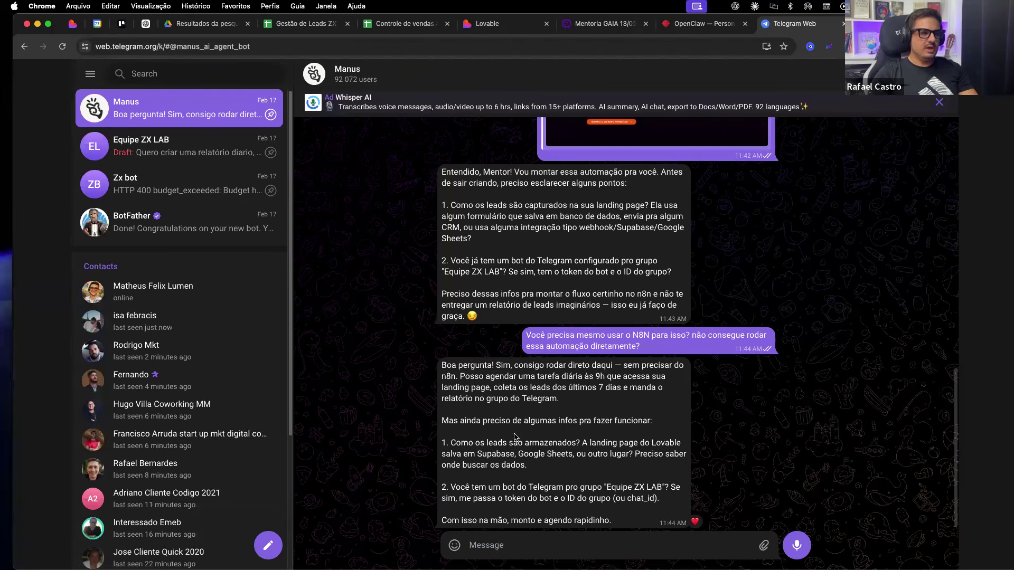
scroll(514, 434, up, 10)
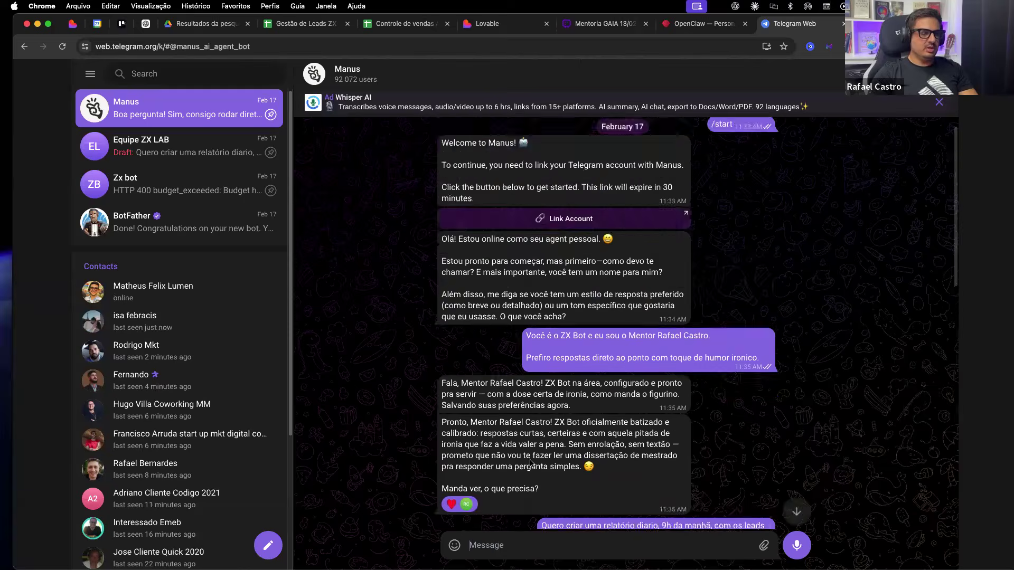
scroll(550, 488, down, 10)
Switch to the Claude desktop app and compare its Chat, Cowork and Código modes, ending in Cowork
mouse_move(475, 565)
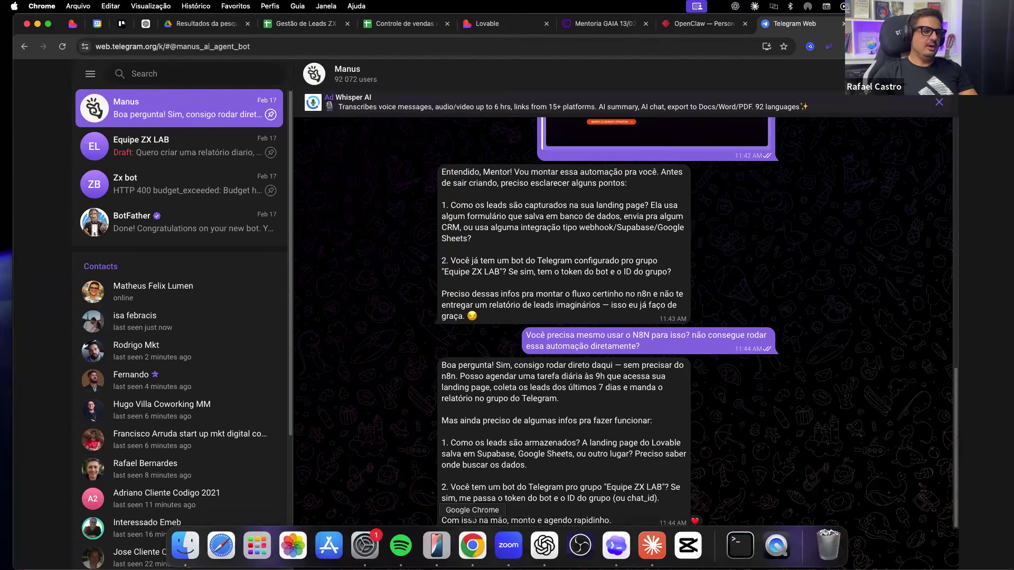
click(646, 547)
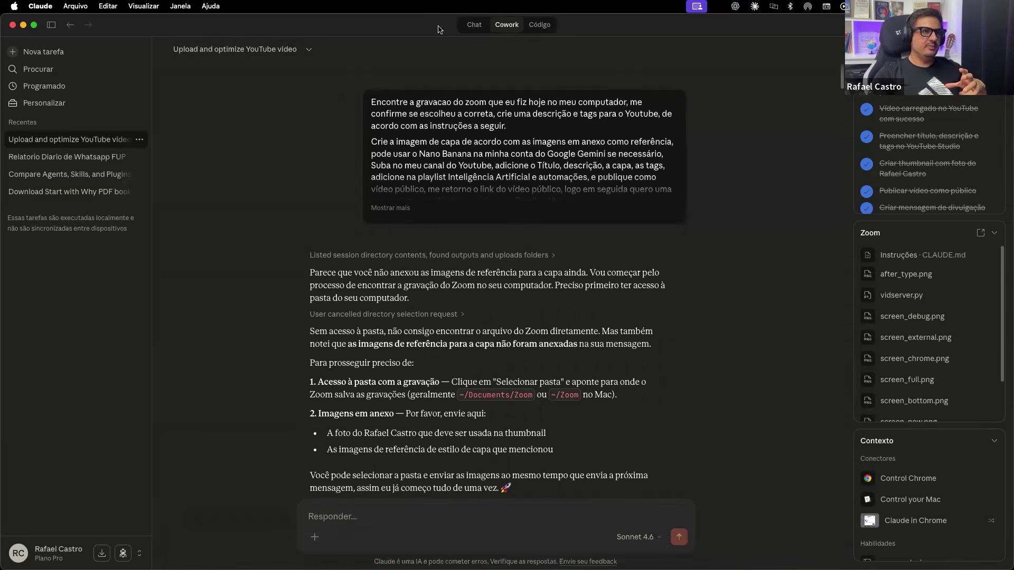
click(470, 26)
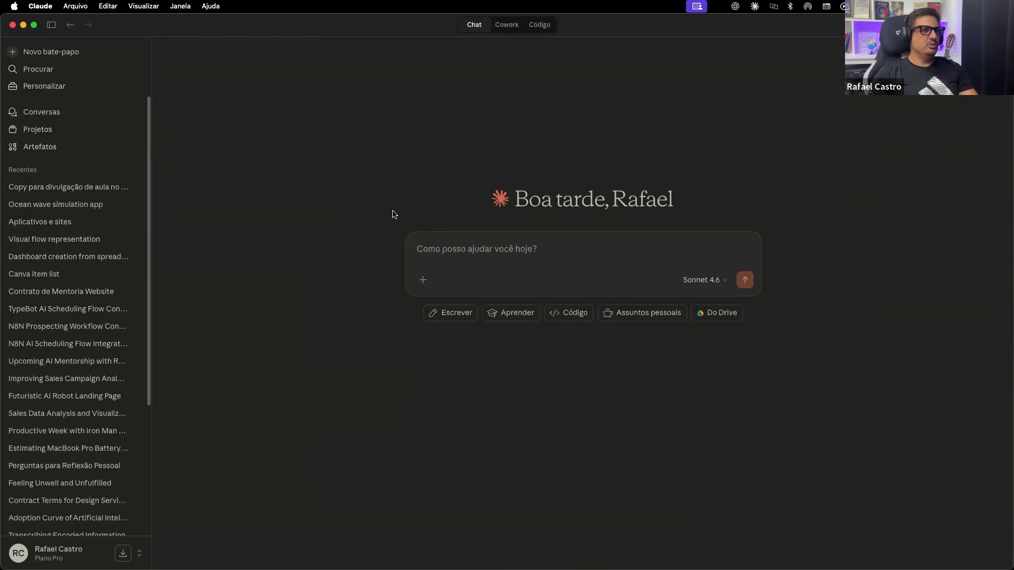
click(505, 26)
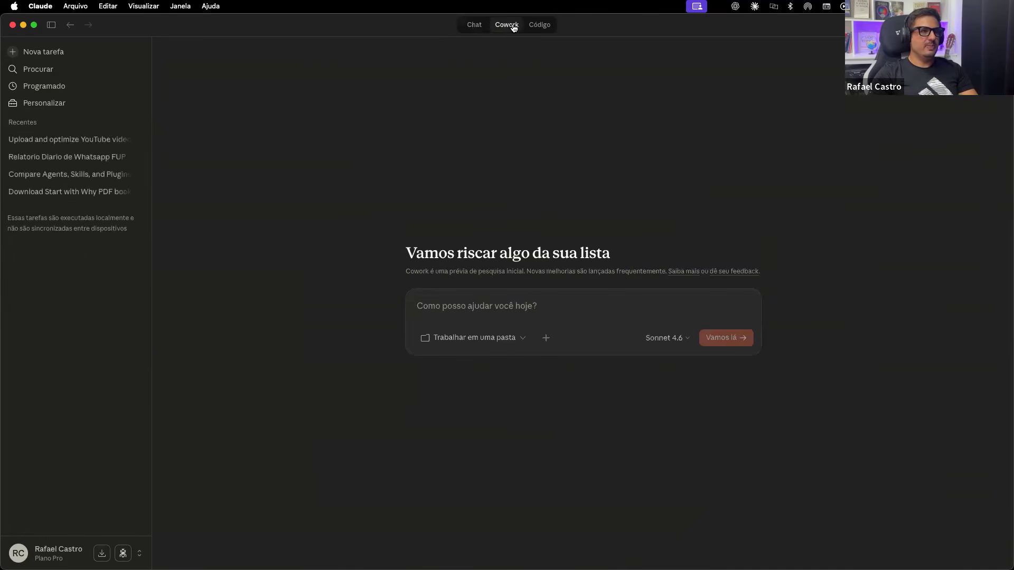
click(547, 28)
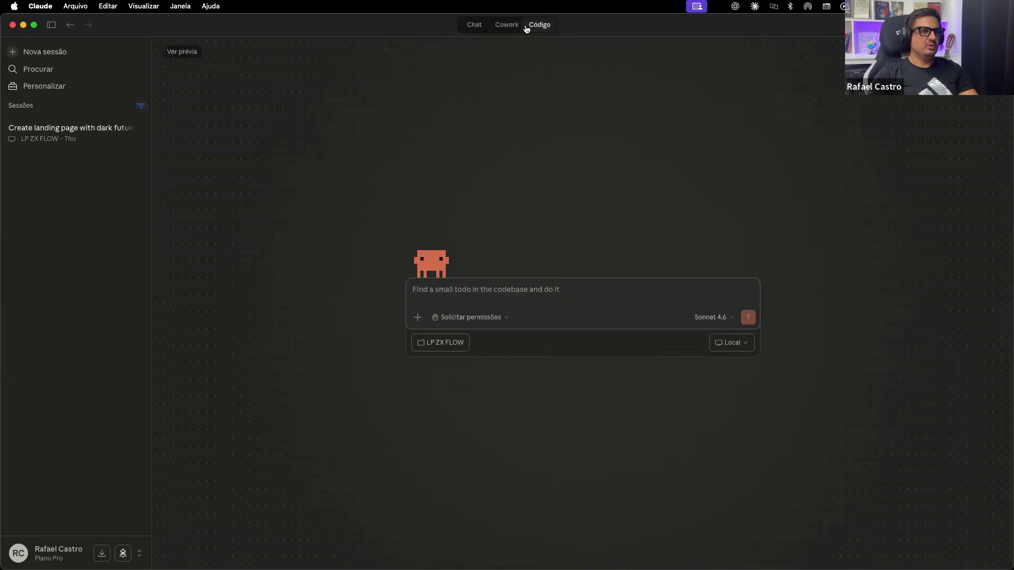
click(508, 27)
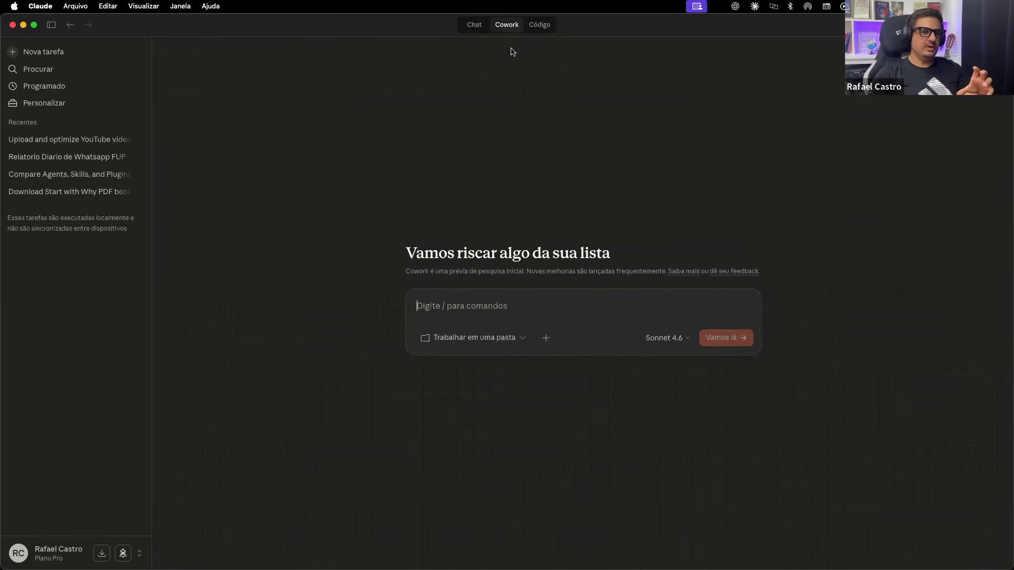
Bring up the Codex app briefly, minimize its window and return to the Claude app
mouse_move(685, 560)
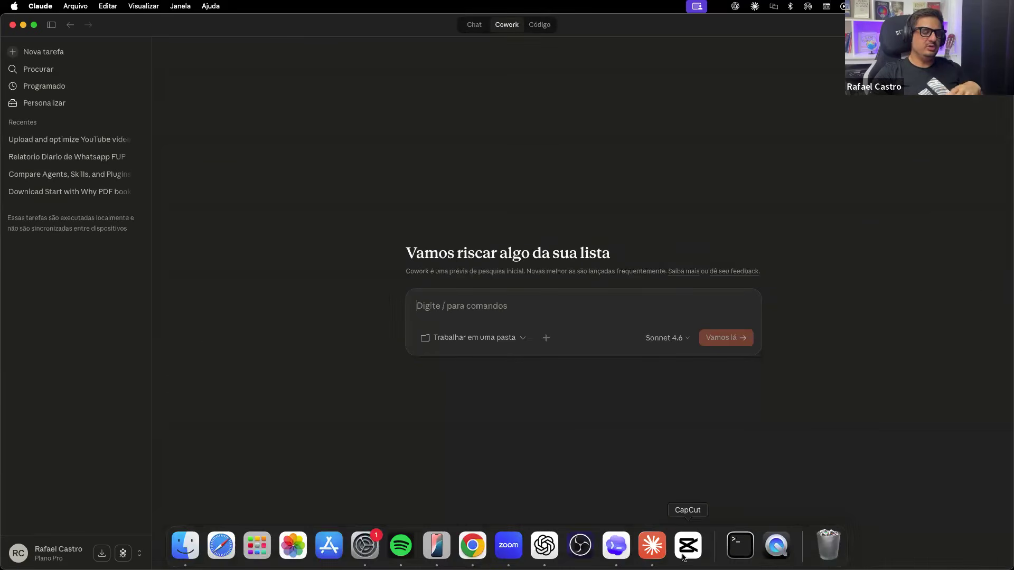
click(623, 552)
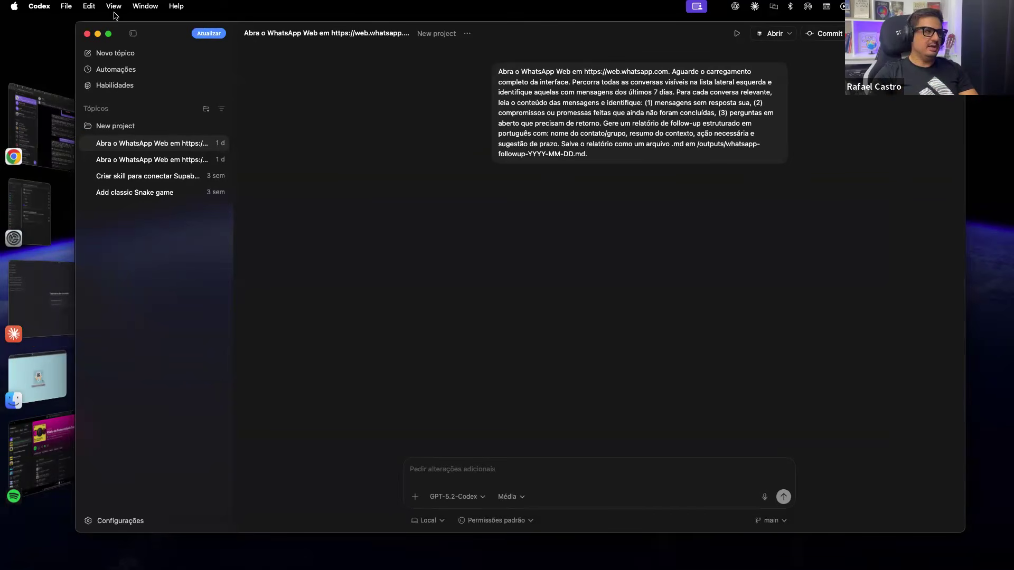
click(98, 33)
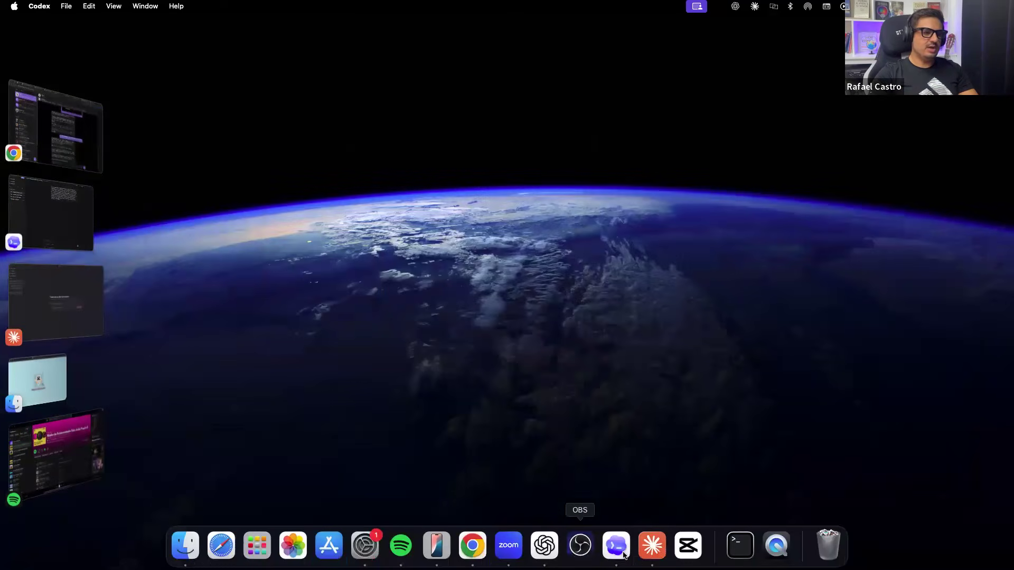
click(651, 544)
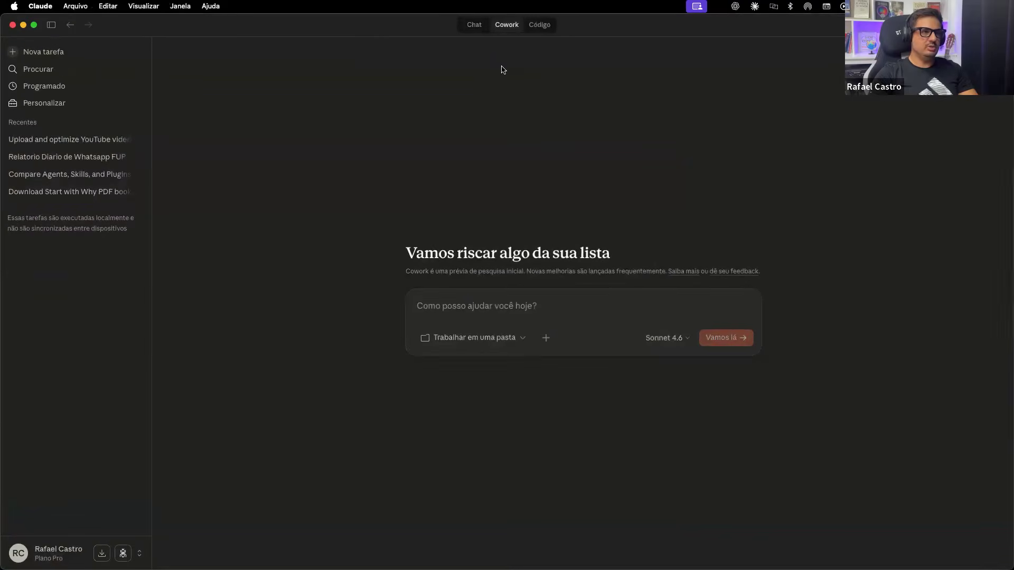
Open the "Create landing page with dark futuristic design" session in Claude's Código mode and review the ZX Flow page in its preview
click(535, 27)
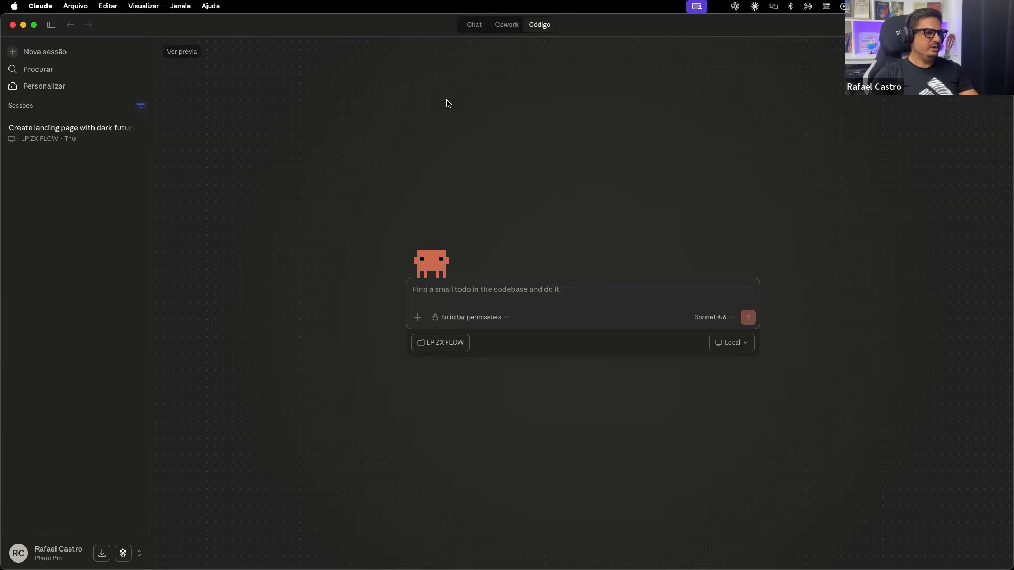
click(43, 135)
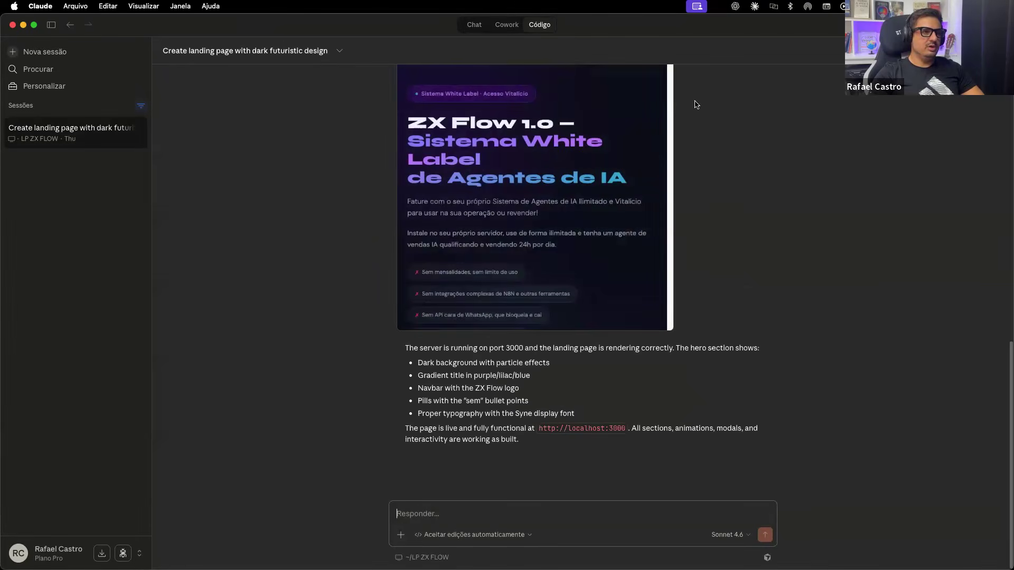
scroll(799, 285, down, 10)
scroll(799, 285, down, 10)
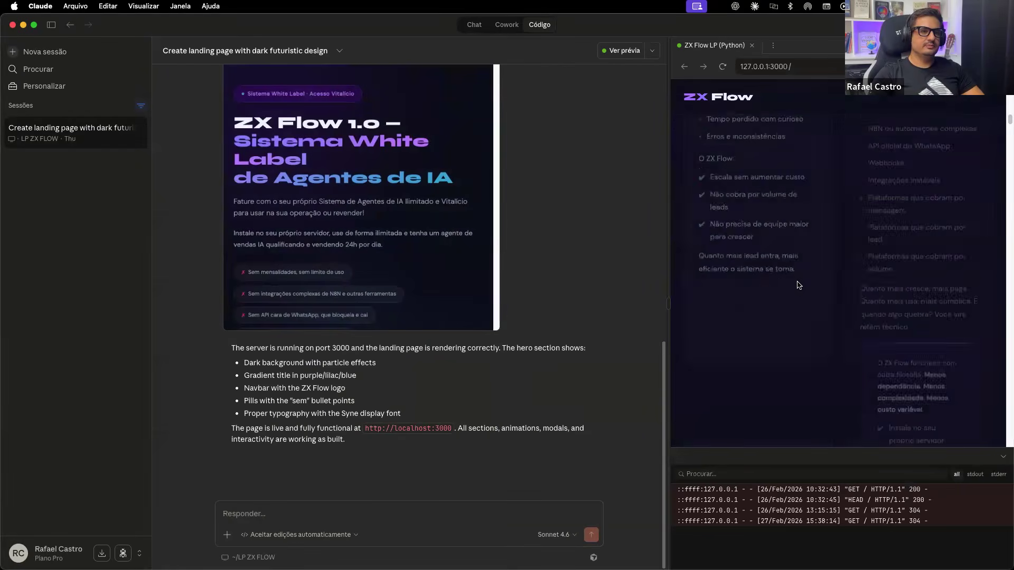
scroll(798, 282, down, 10)
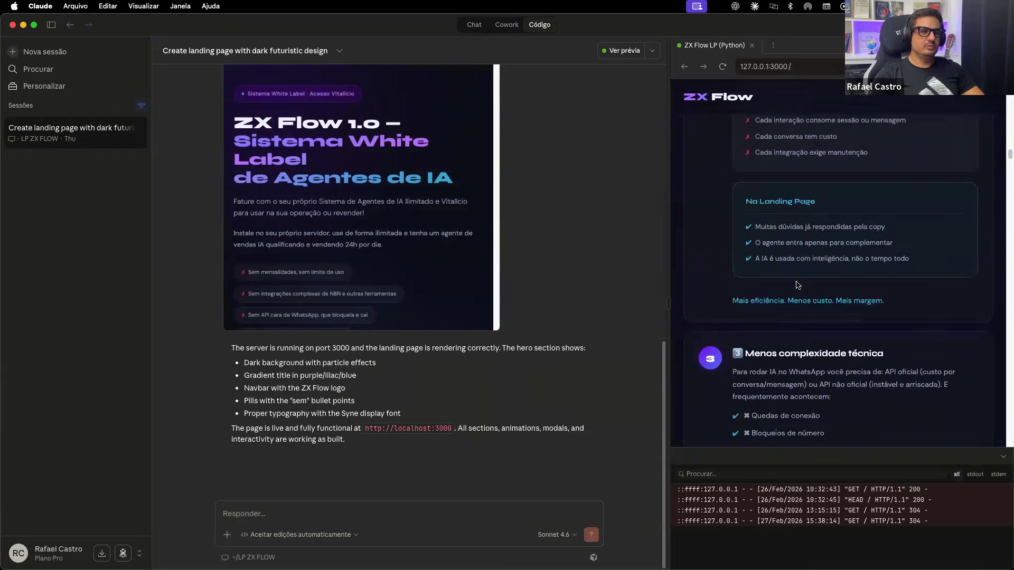
scroll(793, 290, down, 10)
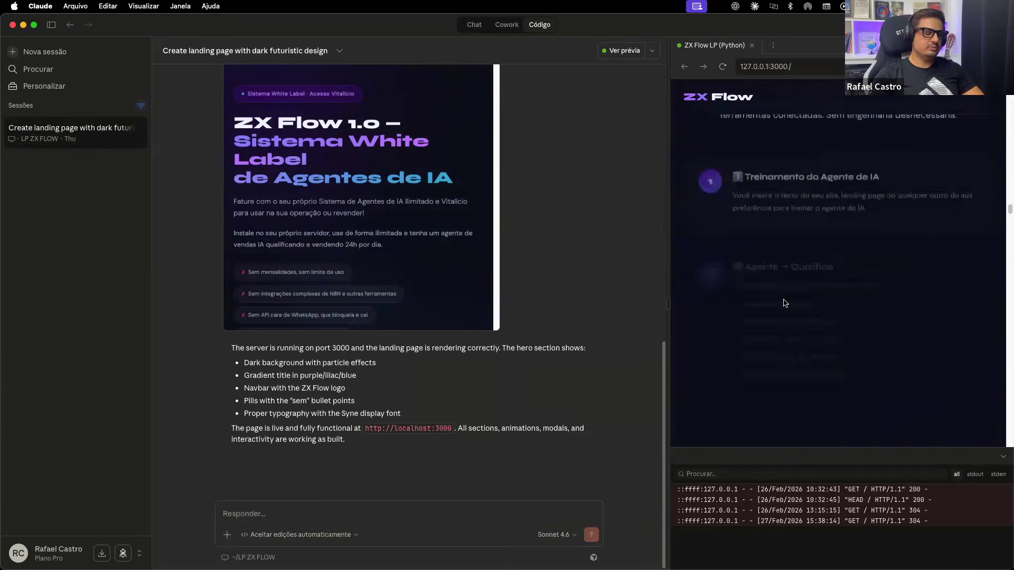
scroll(749, 275, down, 10)
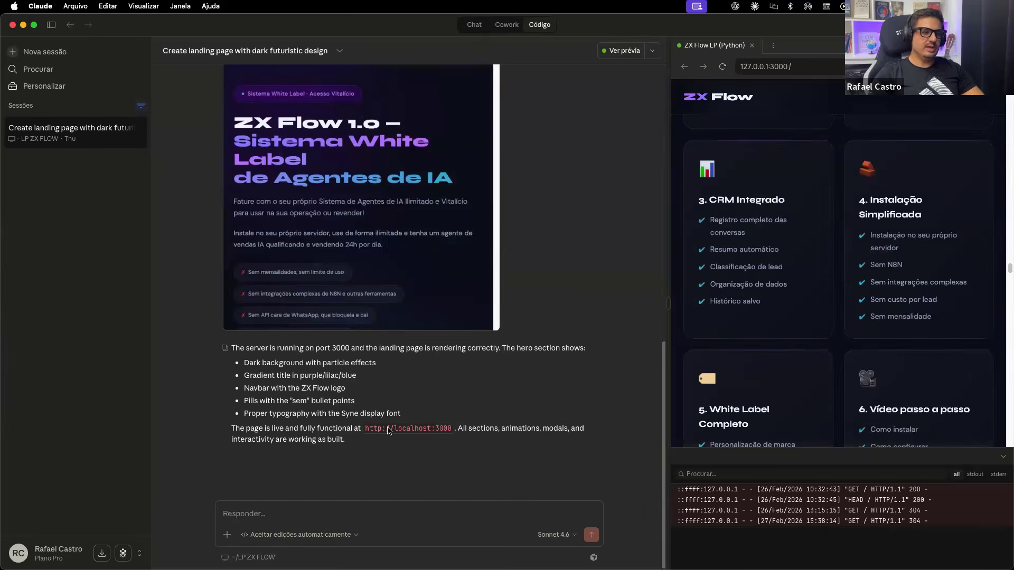
click(306, 510)
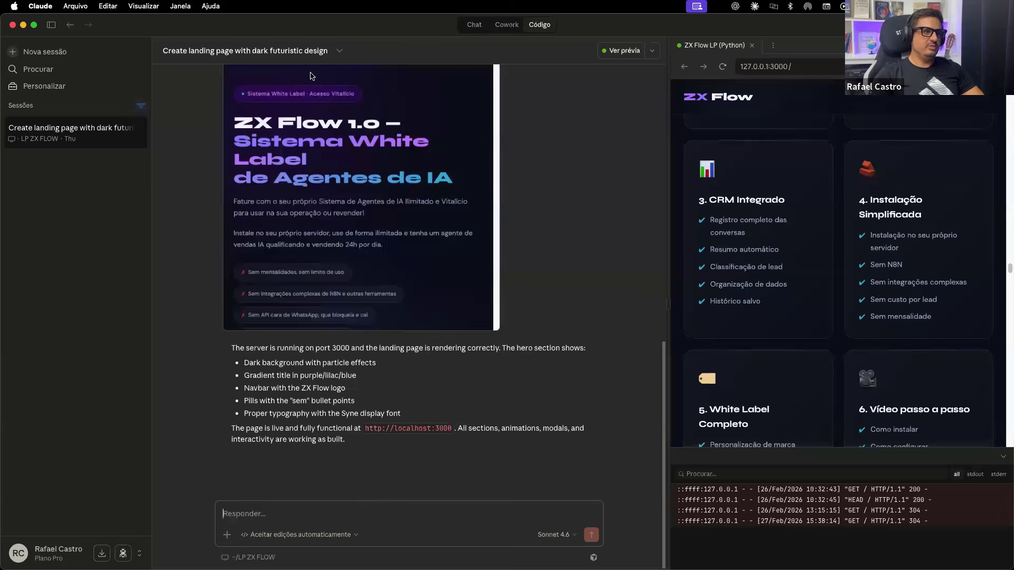
Return to Cowork mode and show the available models, followed by the choices for working in a folder
click(506, 27)
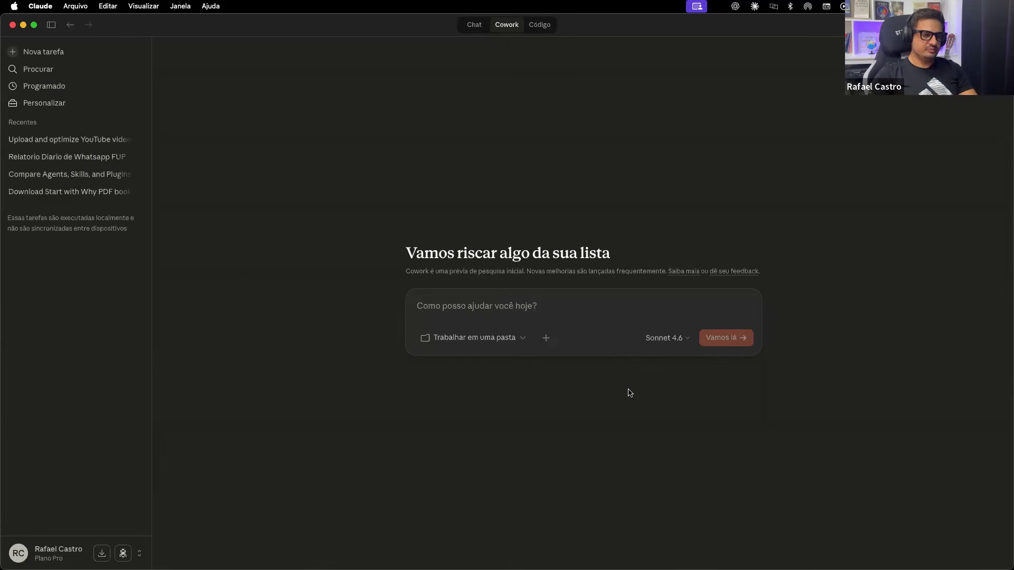
click(681, 340)
click(681, 340)
click(674, 340)
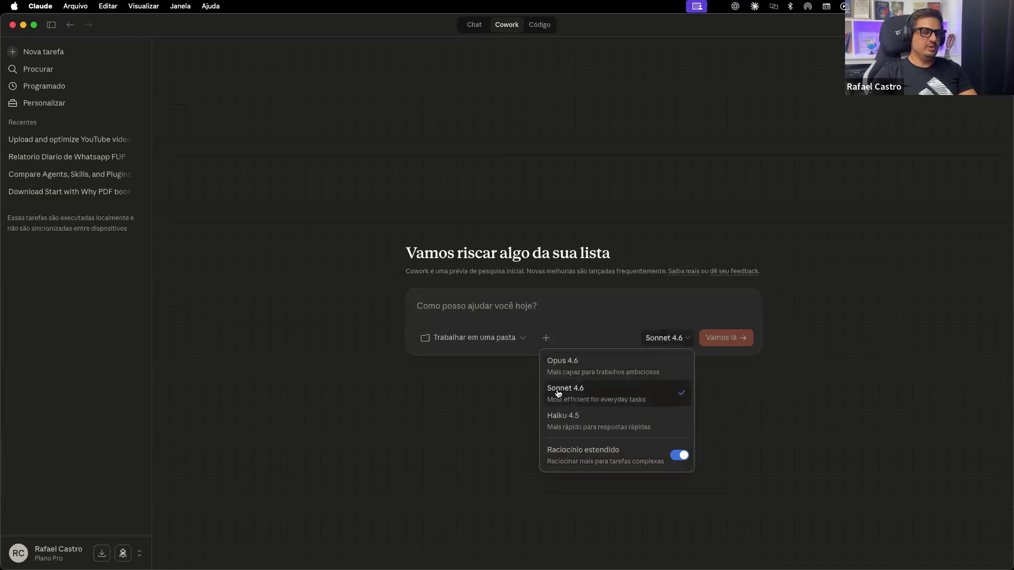
click(509, 351)
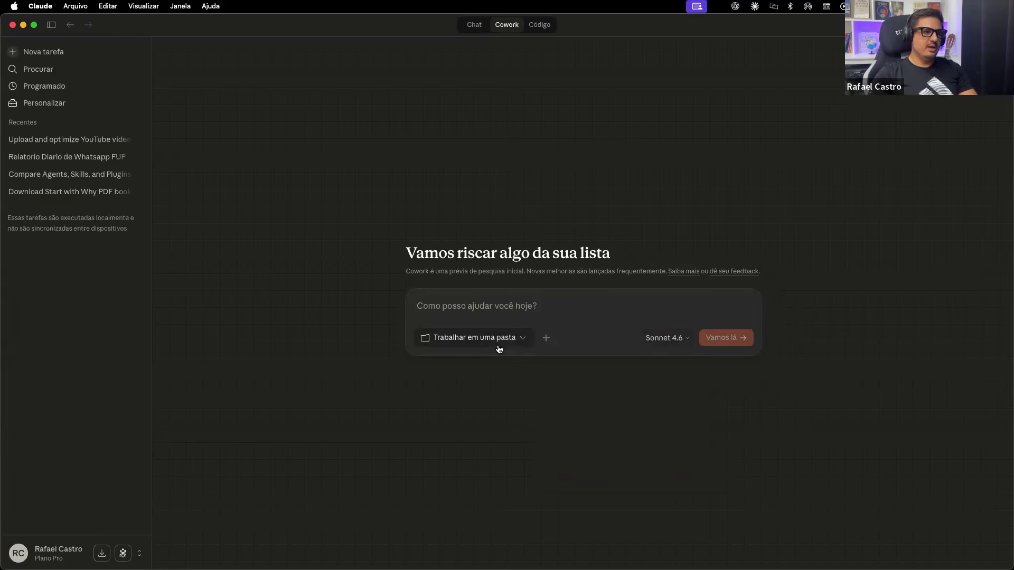
click(519, 341)
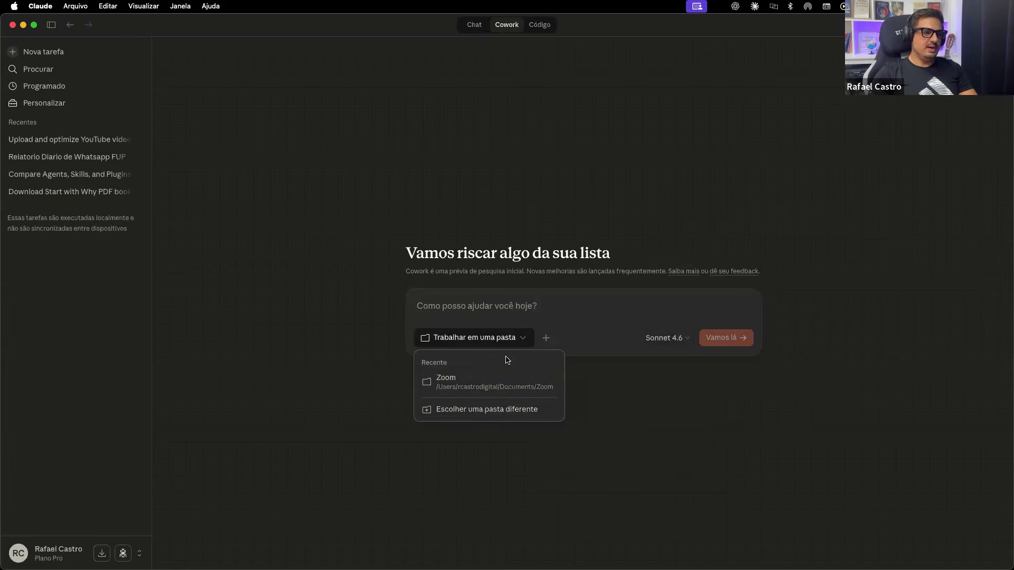
Dismiss the folder choices and show the options for adding files, projects, connectors and plugins to the Cowork prompt, then dismiss them
click(787, 484)
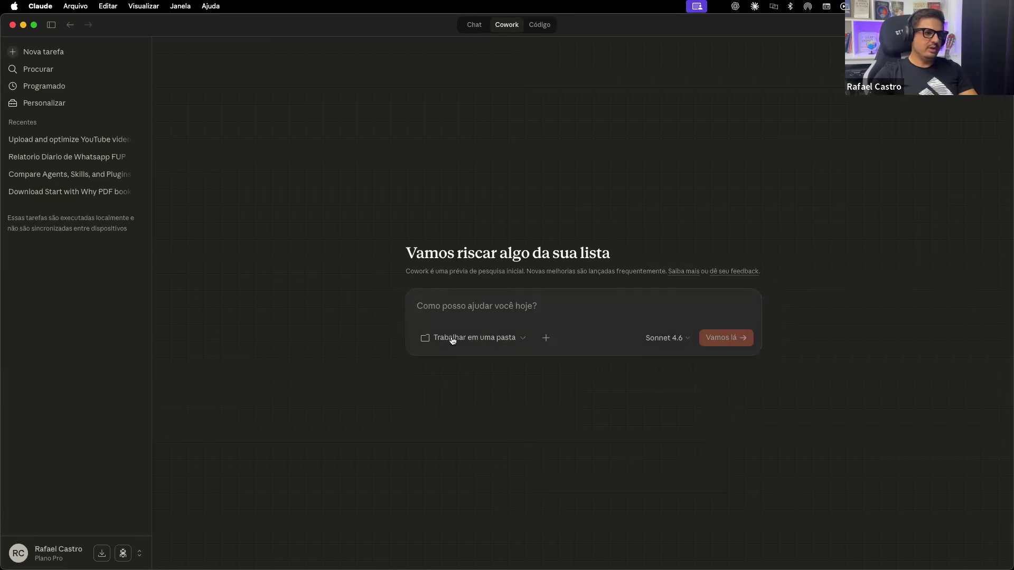
click(542, 338)
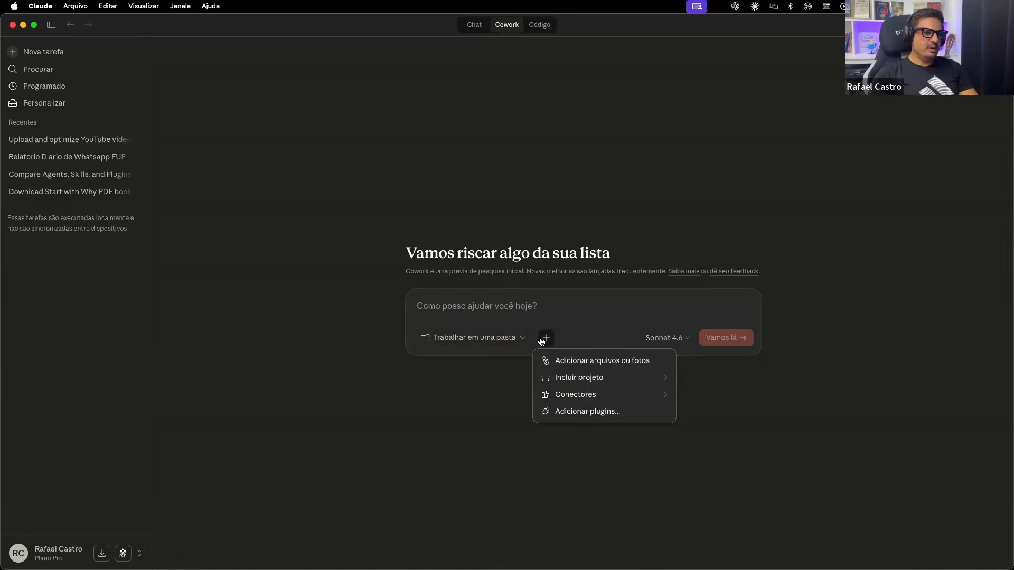
click(317, 267)
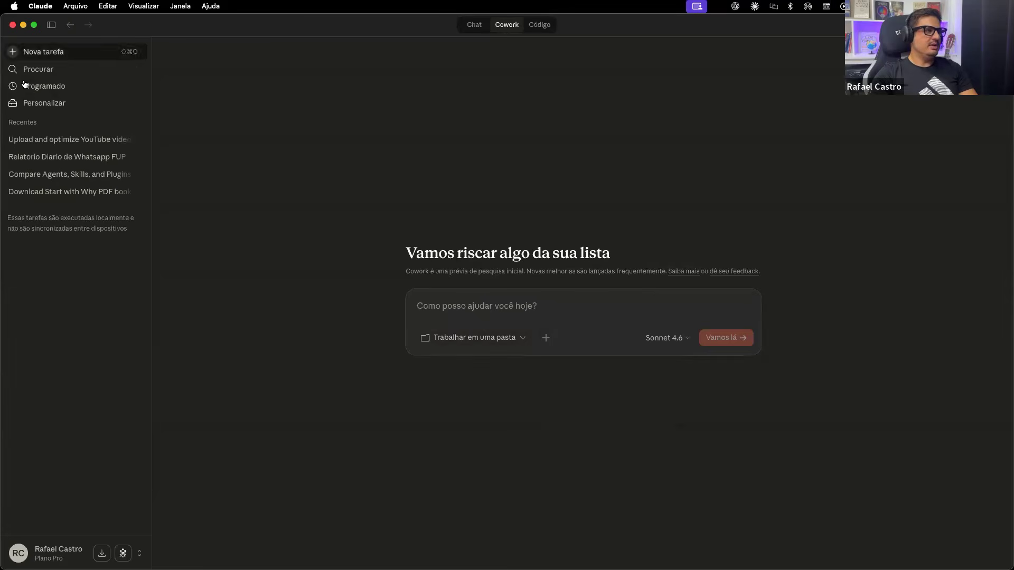
Open the scheduled tasks page, look over the form for creating a scheduled task, and dismiss it without saving
click(43, 87)
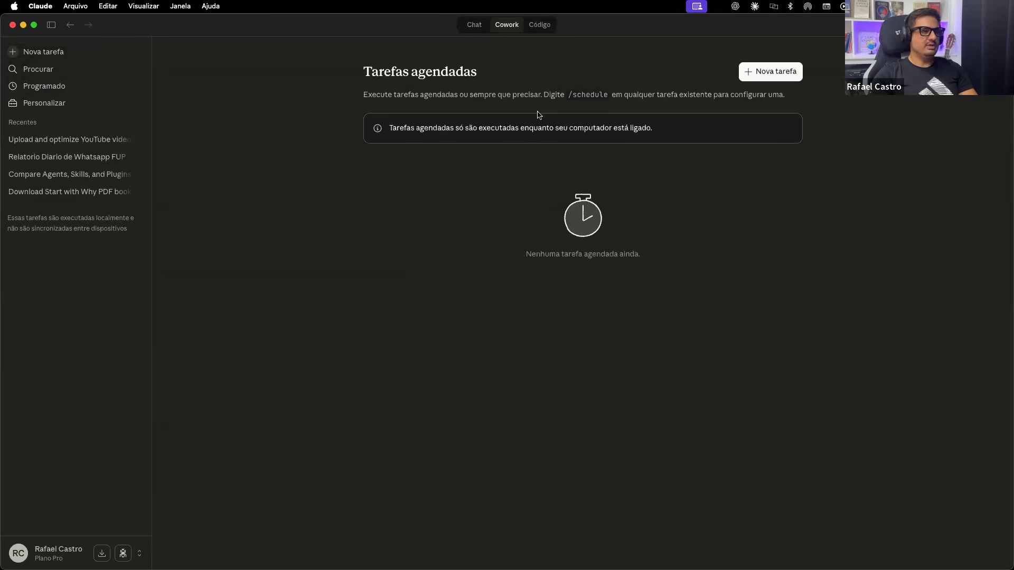
click(760, 71)
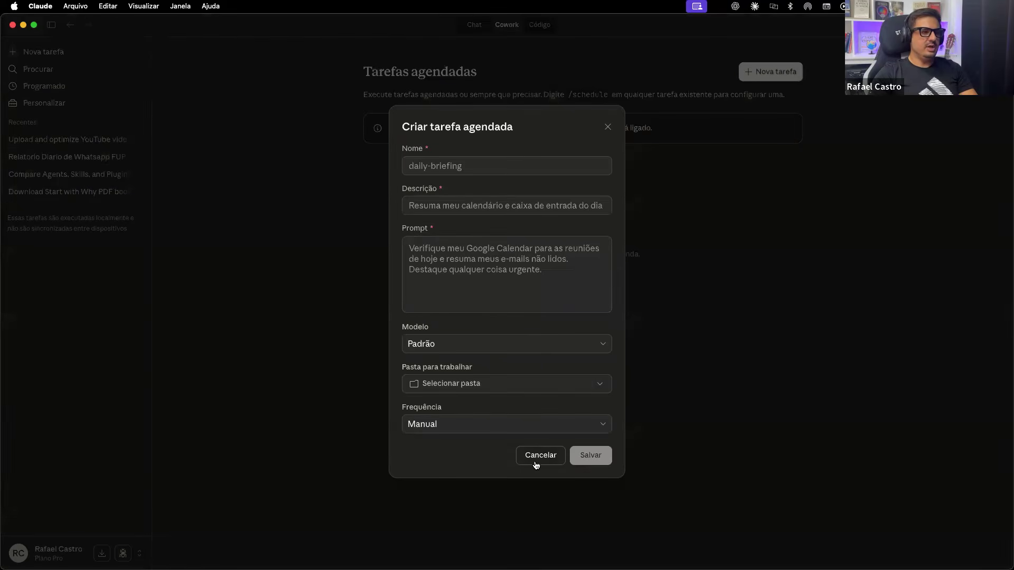
click(322, 250)
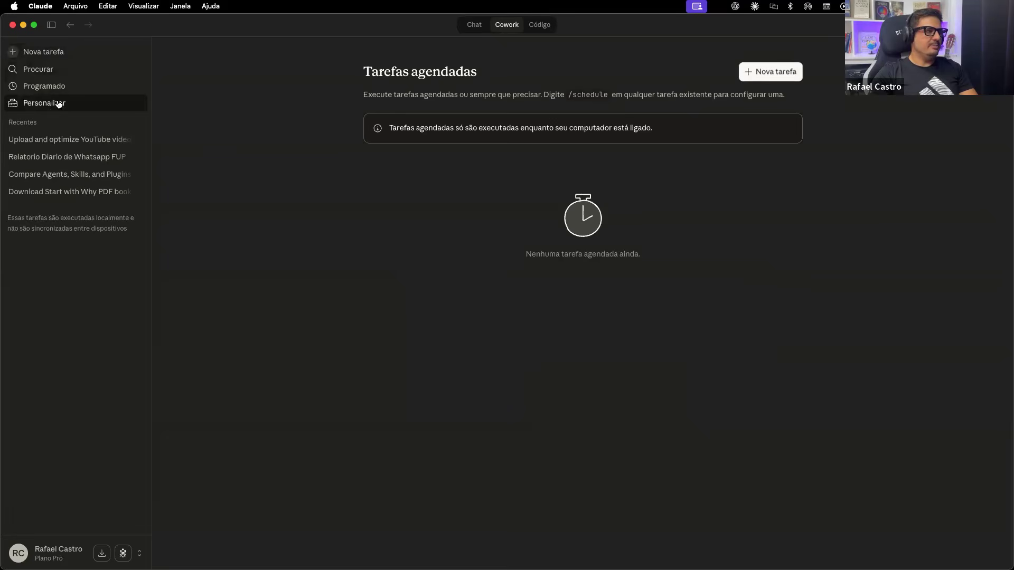
Open Claude's customization area and view the whatsapp-followup skill, followed by the list of connectors
click(73, 108)
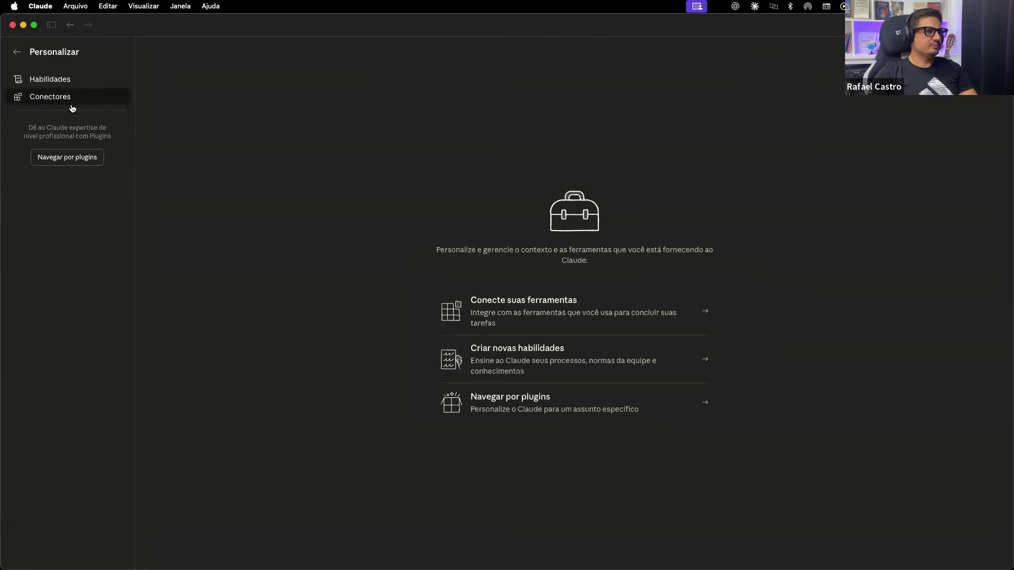
click(45, 80)
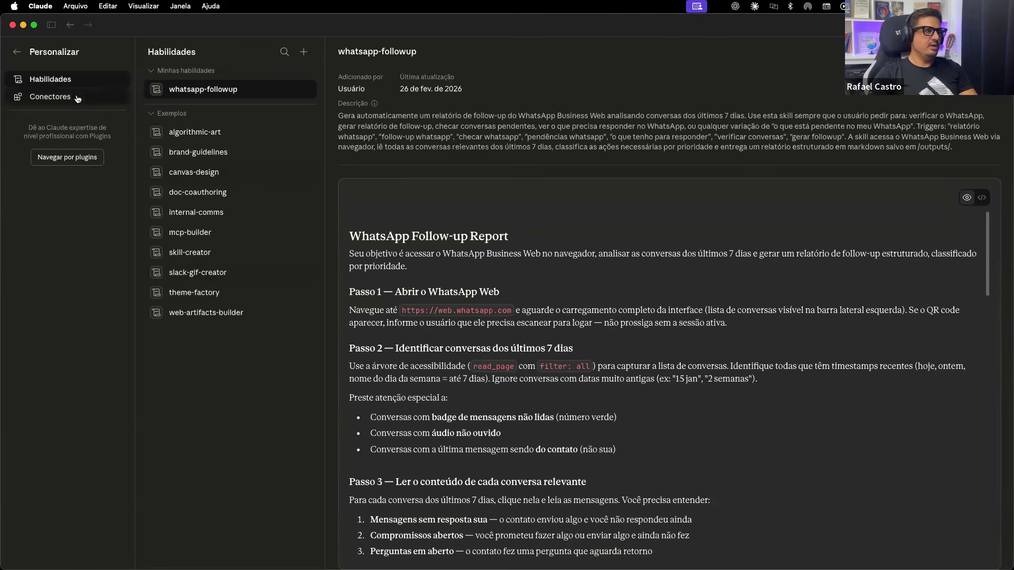
click(55, 97)
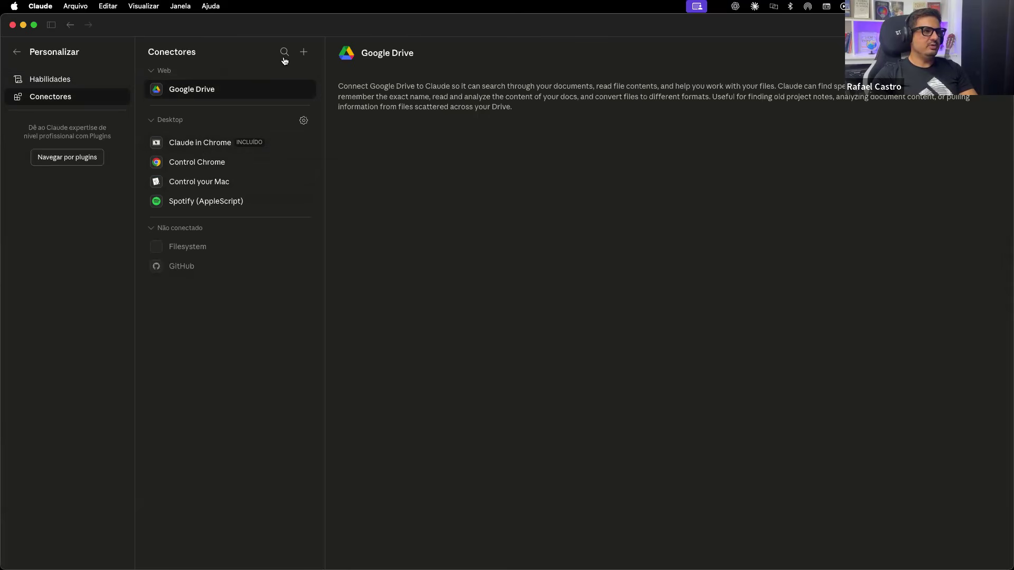
Browse the full directory of available connectors from beginning to end, return to its start and close it
click(305, 59)
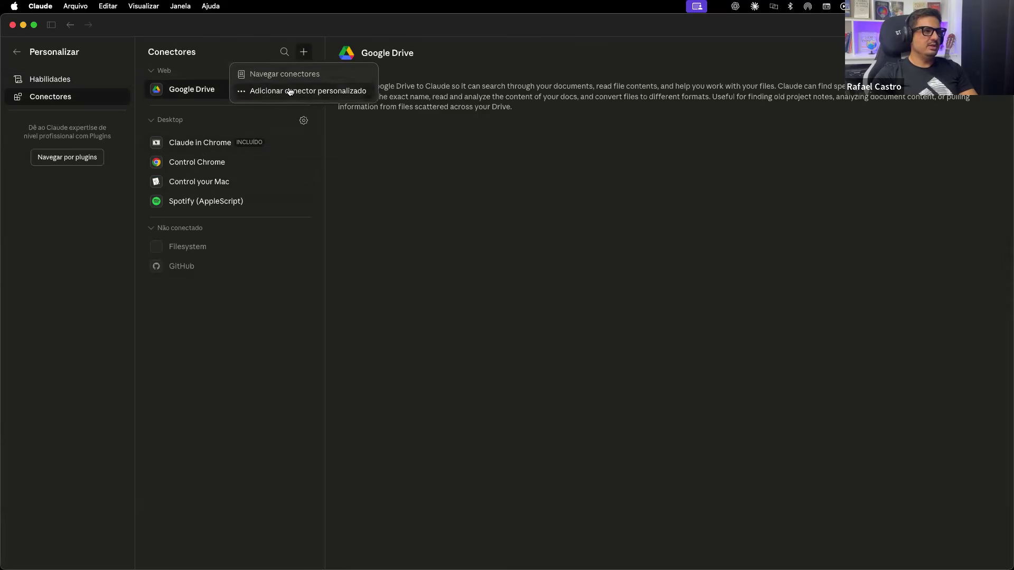
click(320, 75)
scroll(510, 299, down, 2)
scroll(510, 299, down, 10)
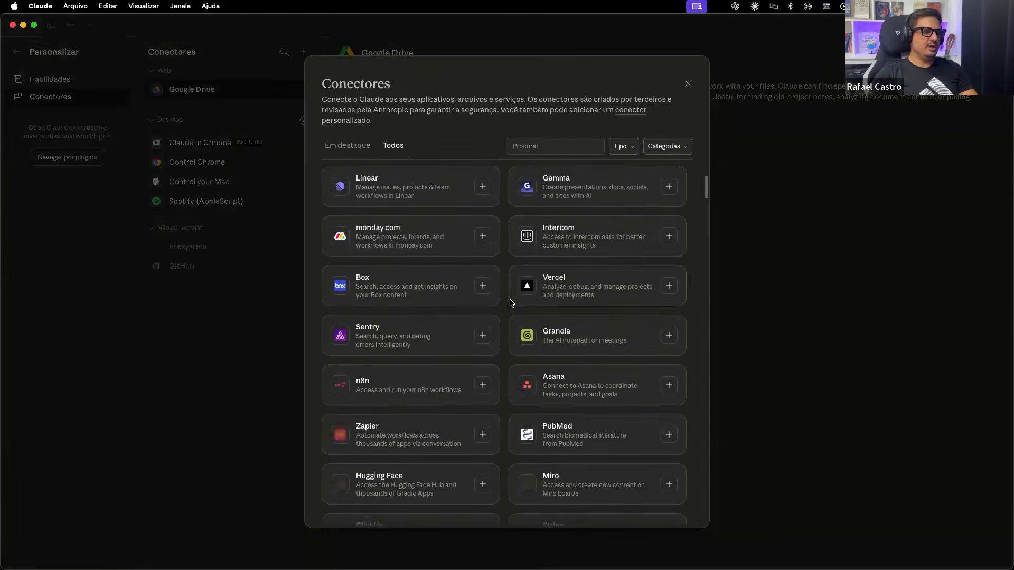
scroll(511, 305, down, 12)
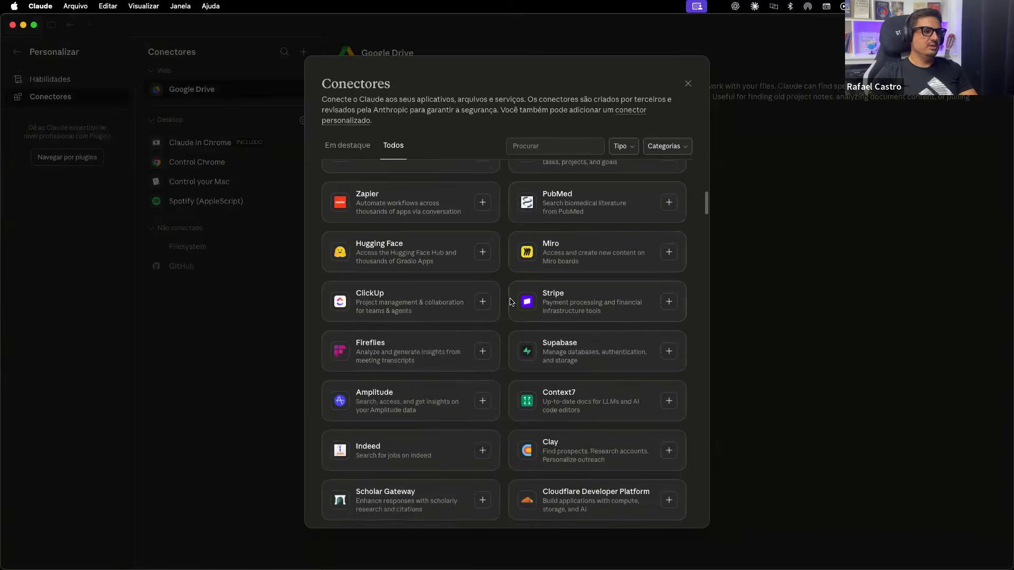
scroll(511, 302, down, 12)
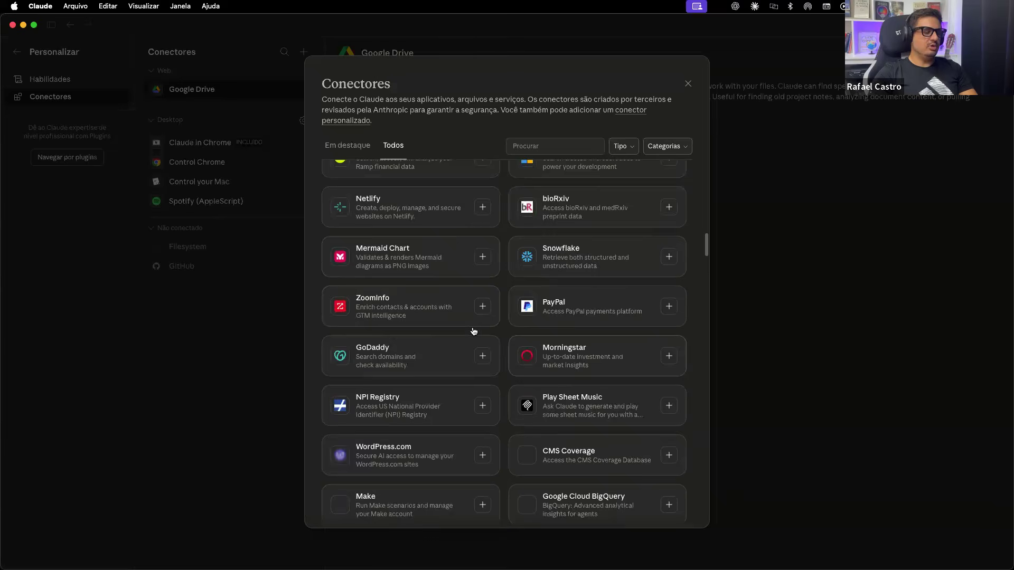
scroll(481, 348, down, 12)
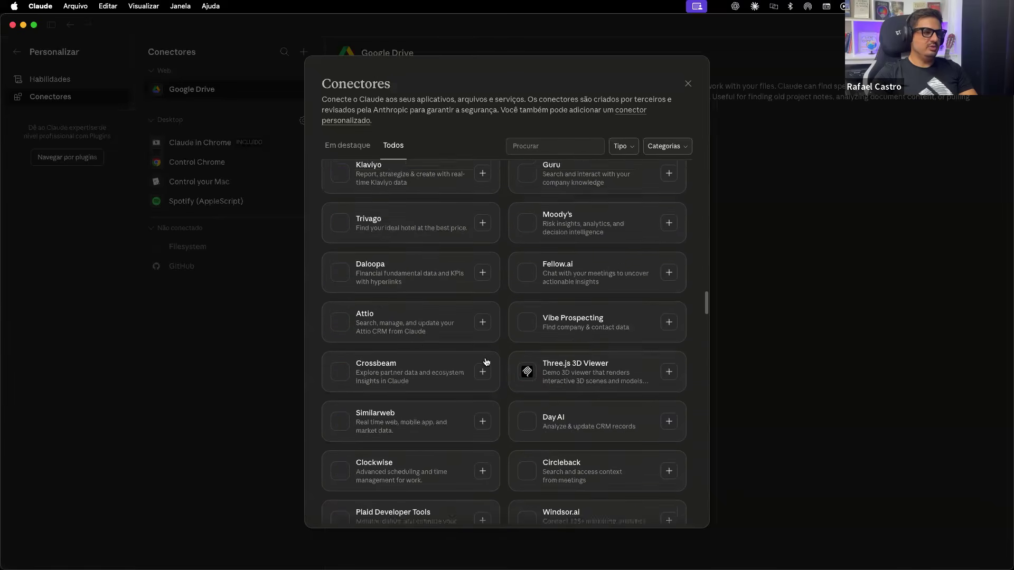
scroll(512, 376, down, 12)
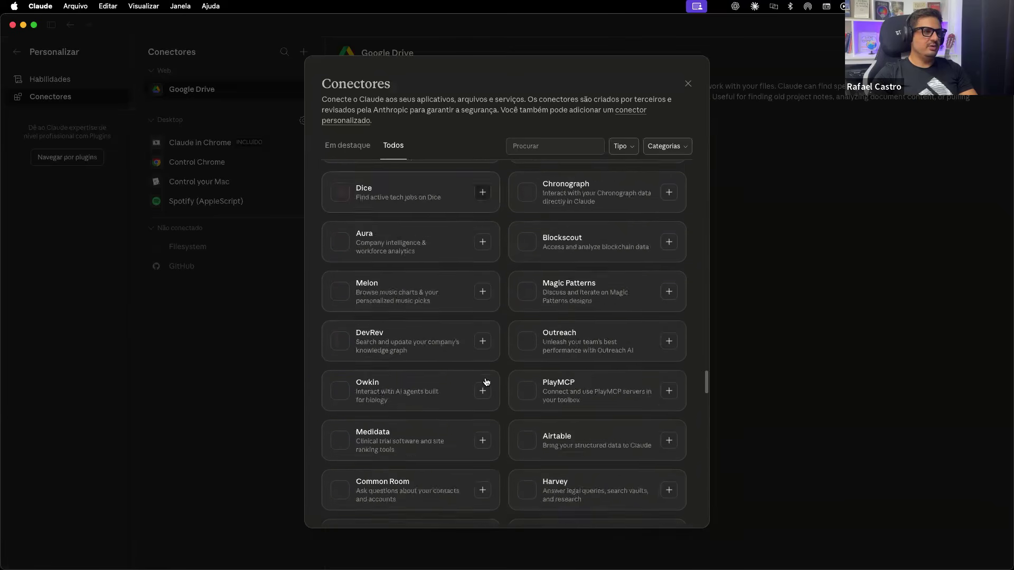
scroll(484, 376, down, 12)
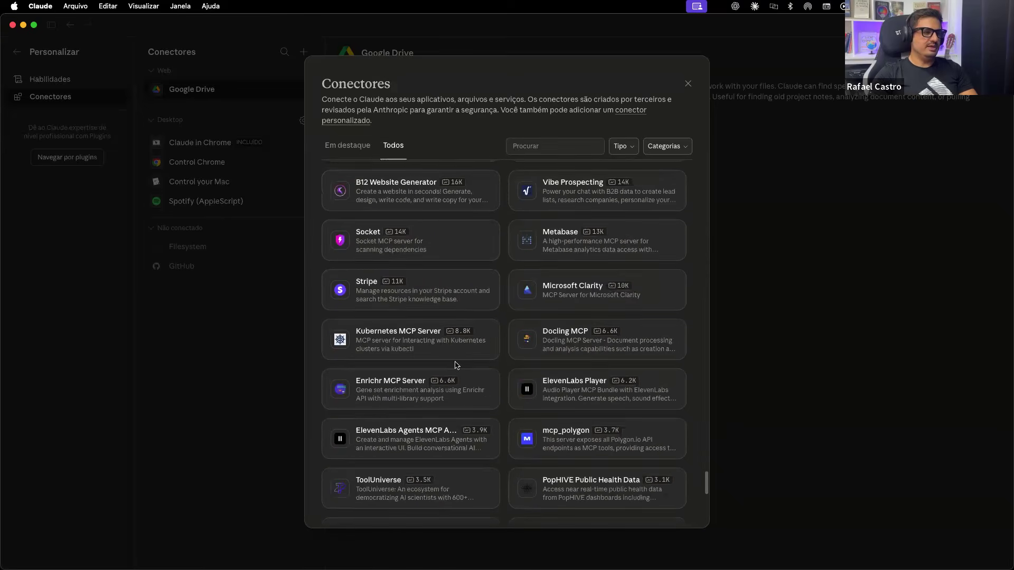
scroll(459, 389, up, 20)
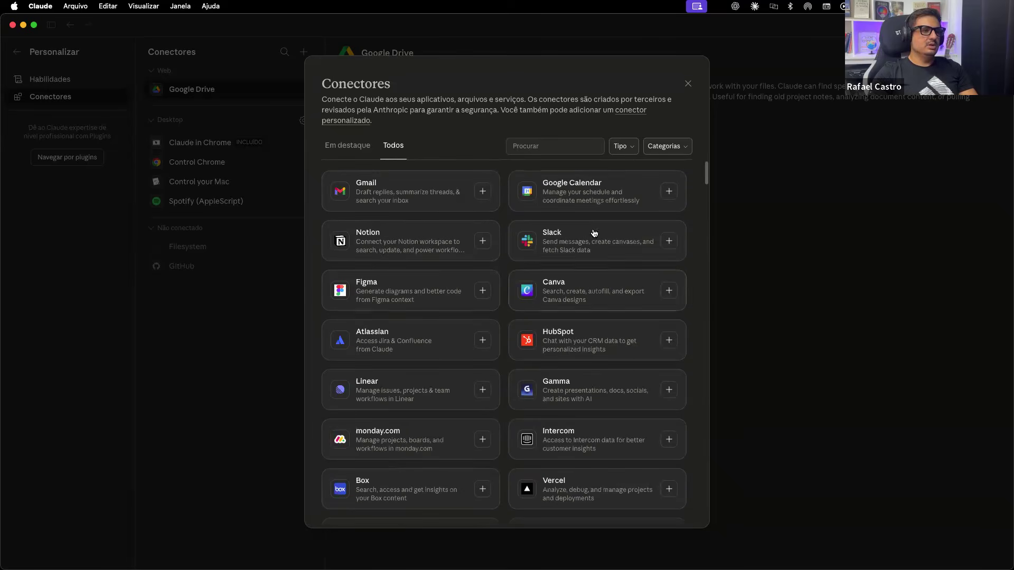
click(687, 84)
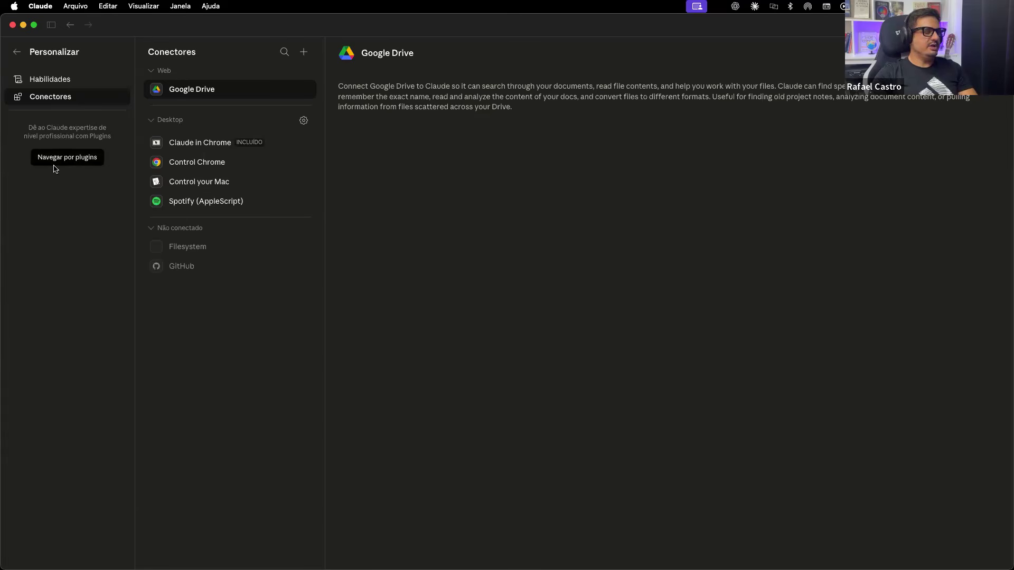
Browse the plugins by Anthropic & Partners, inspect the Customer support plugin's details, check the personal plugins, and close the catalogue
click(84, 159)
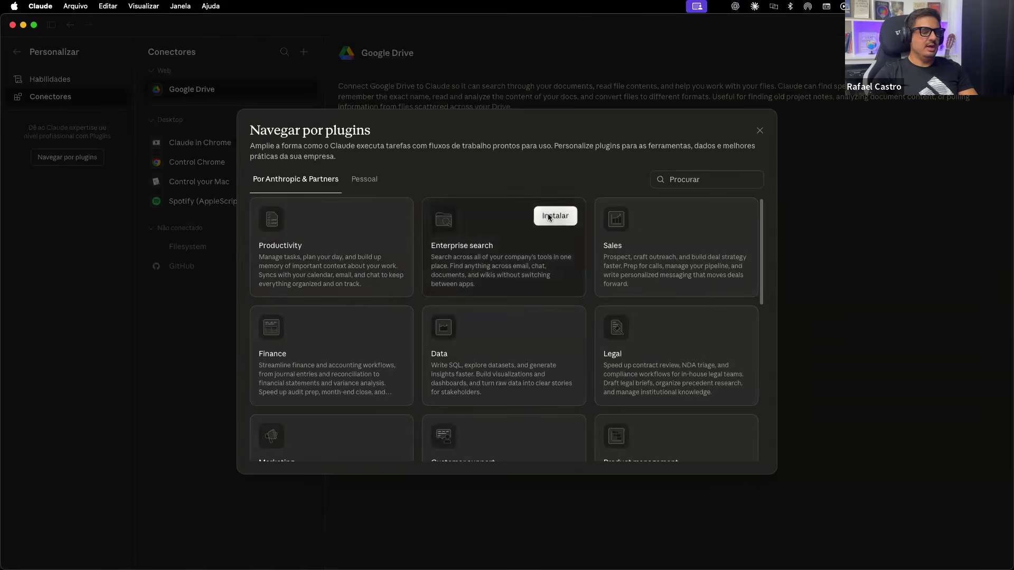
scroll(482, 344, down, 3)
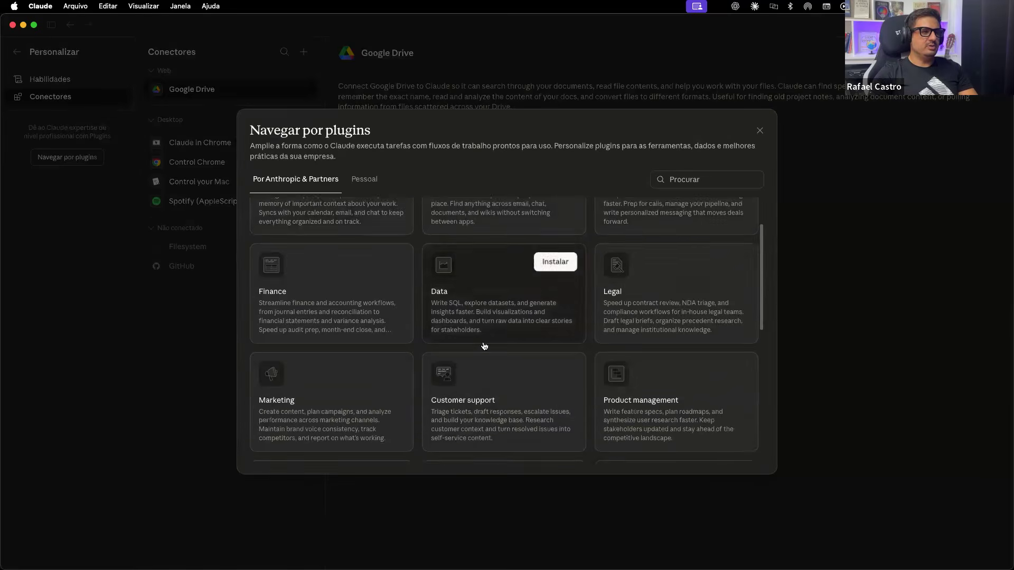
click(467, 305)
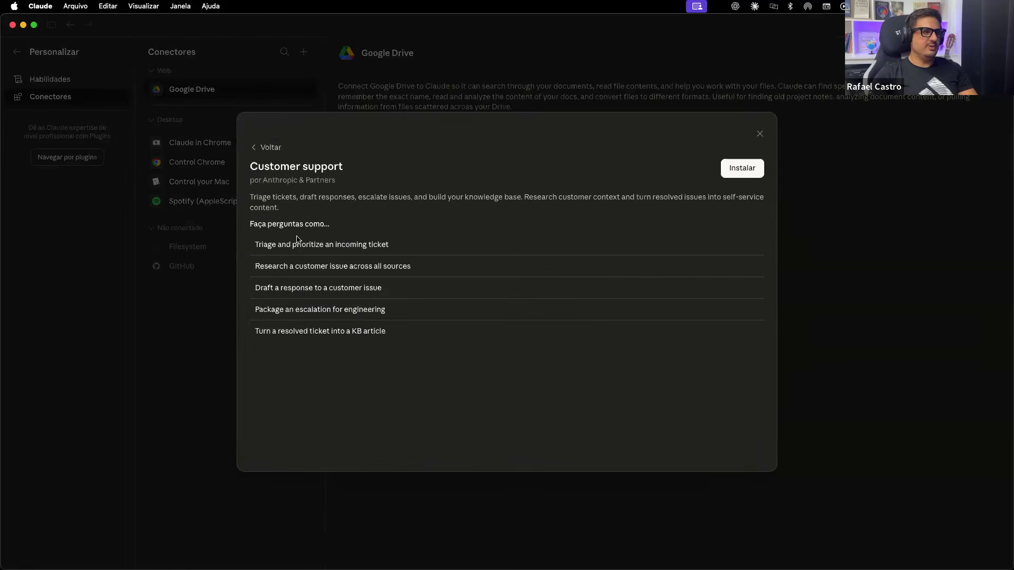
click(266, 150)
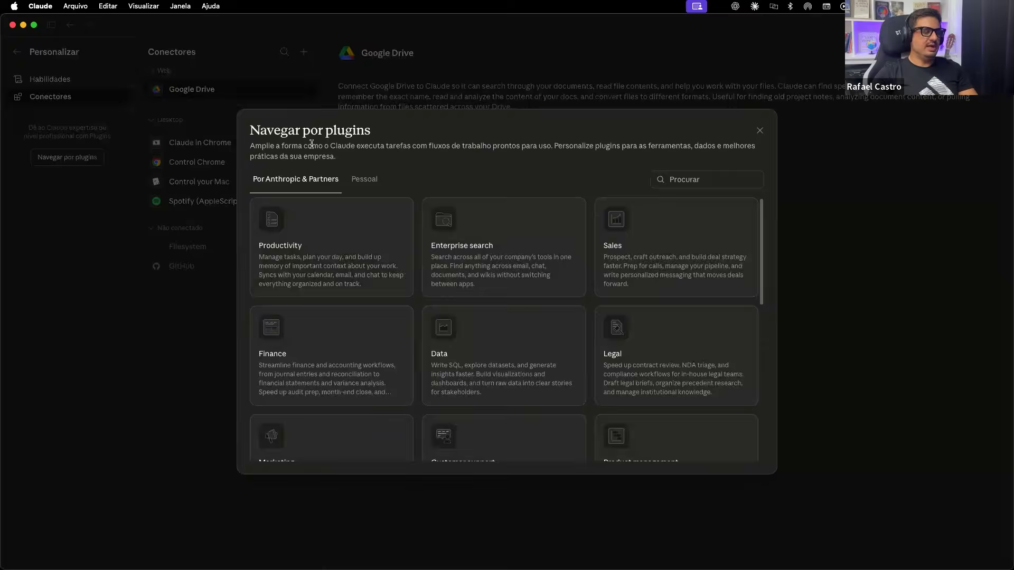
scroll(471, 355, down, 3)
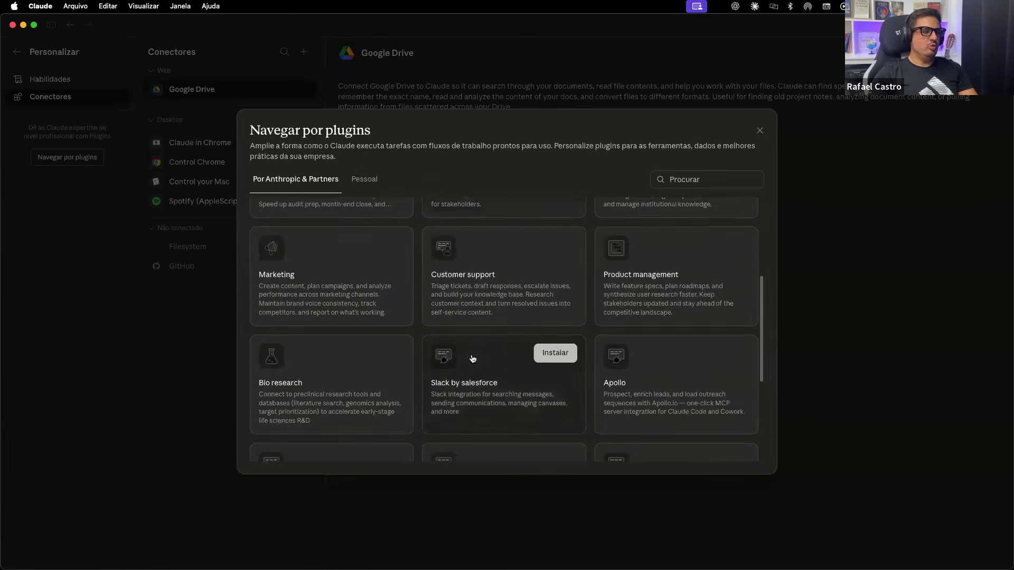
scroll(471, 356, up, 5)
click(364, 179)
click(255, 183)
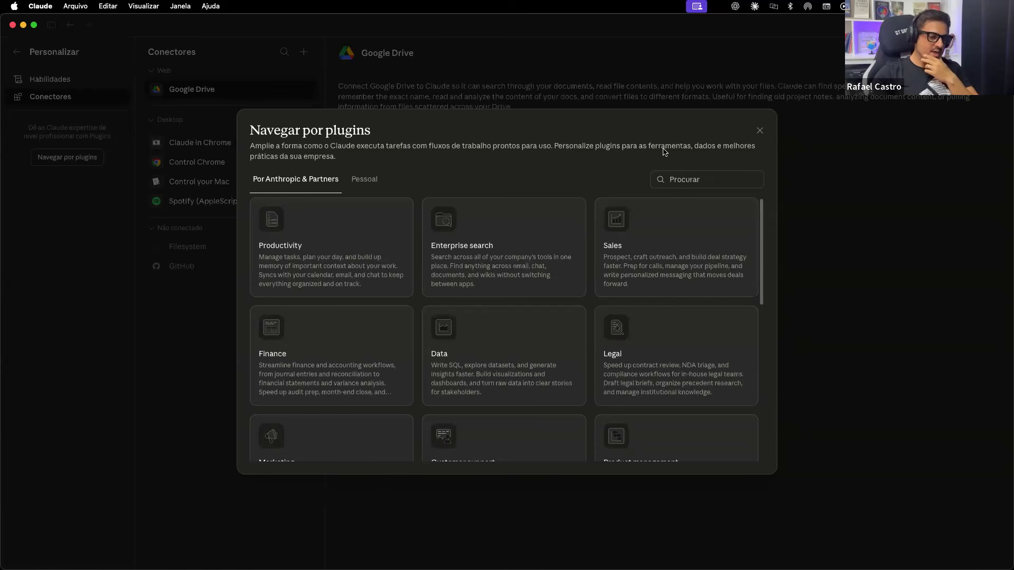
click(759, 130)
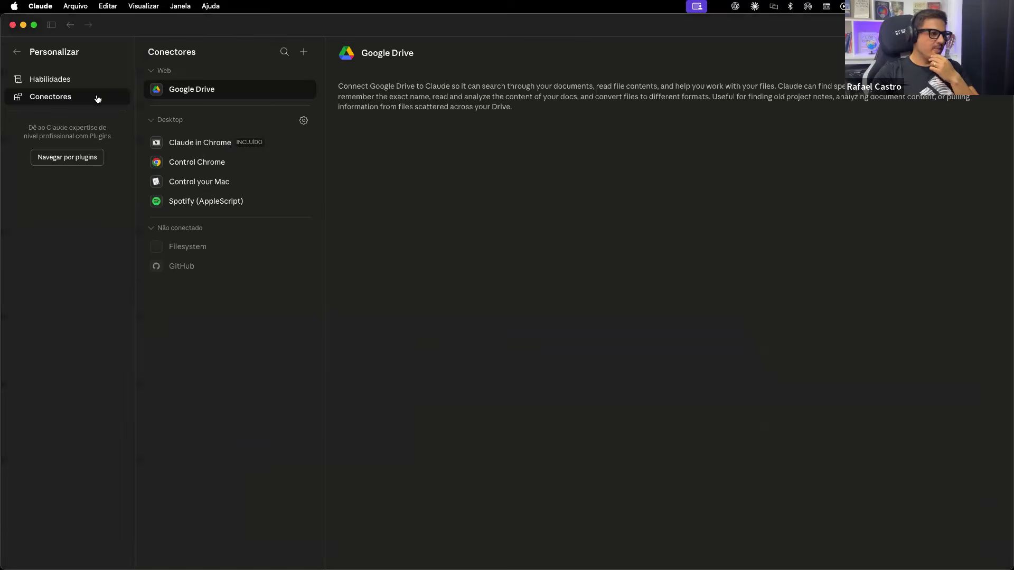
Show the whatsapp-followup skill again and return from the customization area to the Cowork start page
click(55, 84)
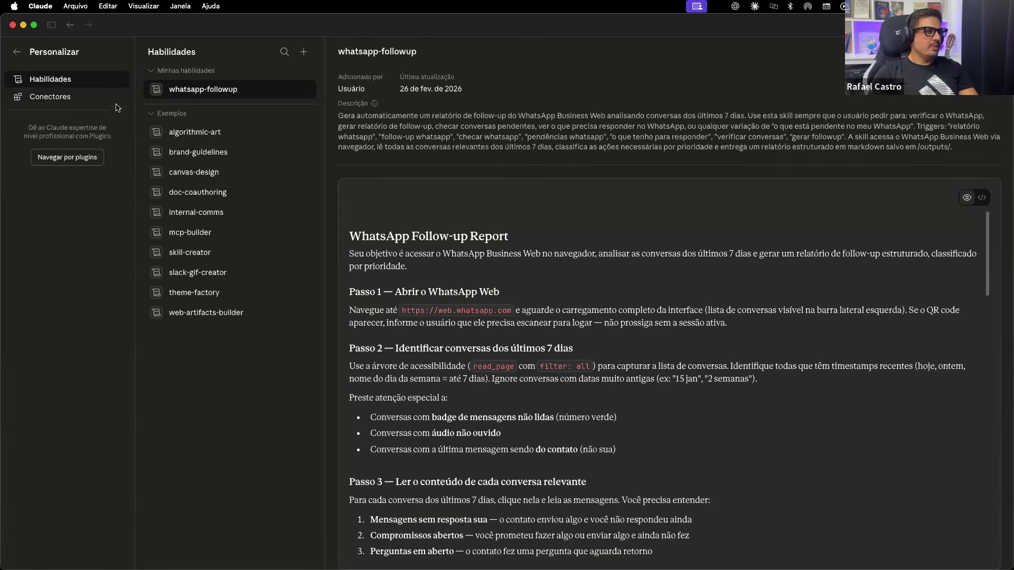
click(17, 53)
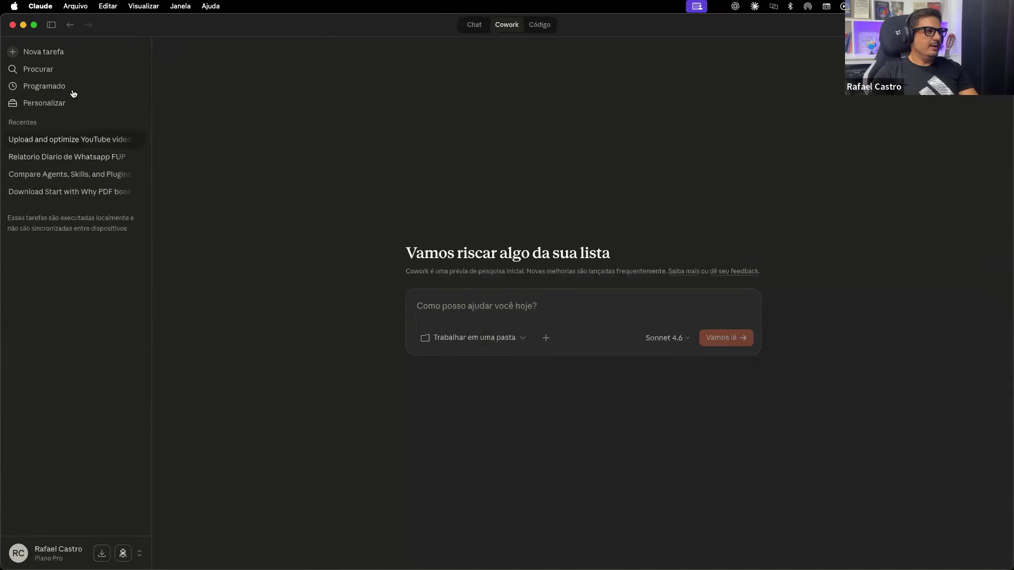
Open the "Compare Agents, Skills, and Plugins" task and preview its "Agentes skills plugins" HTML file in a widened pane
click(64, 141)
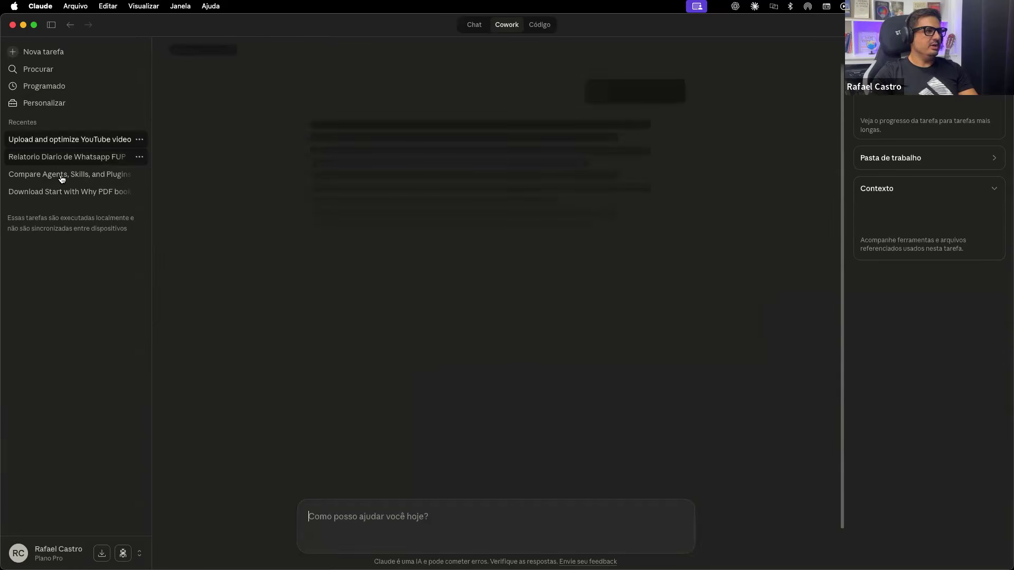
click(77, 177)
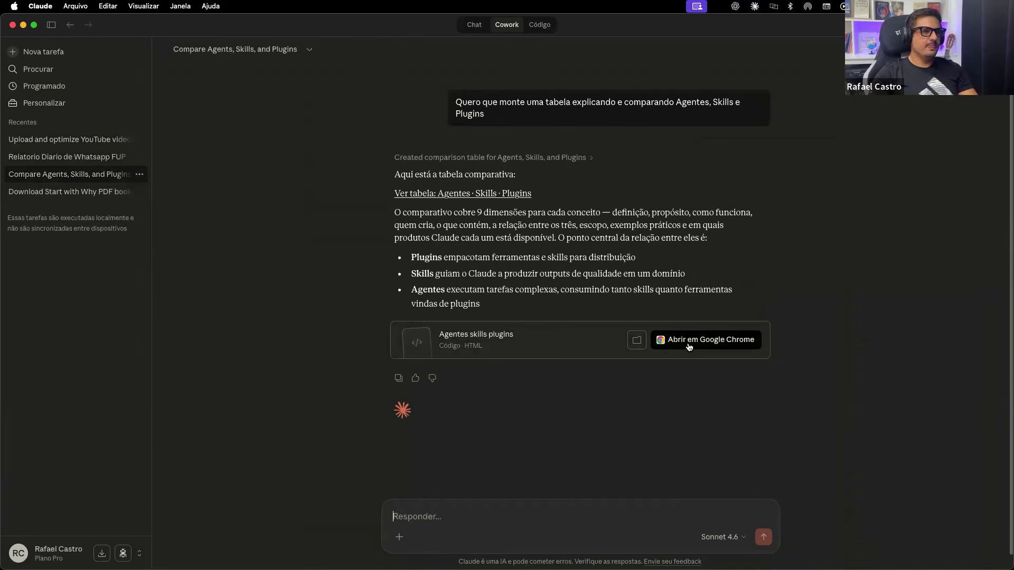
click(636, 340)
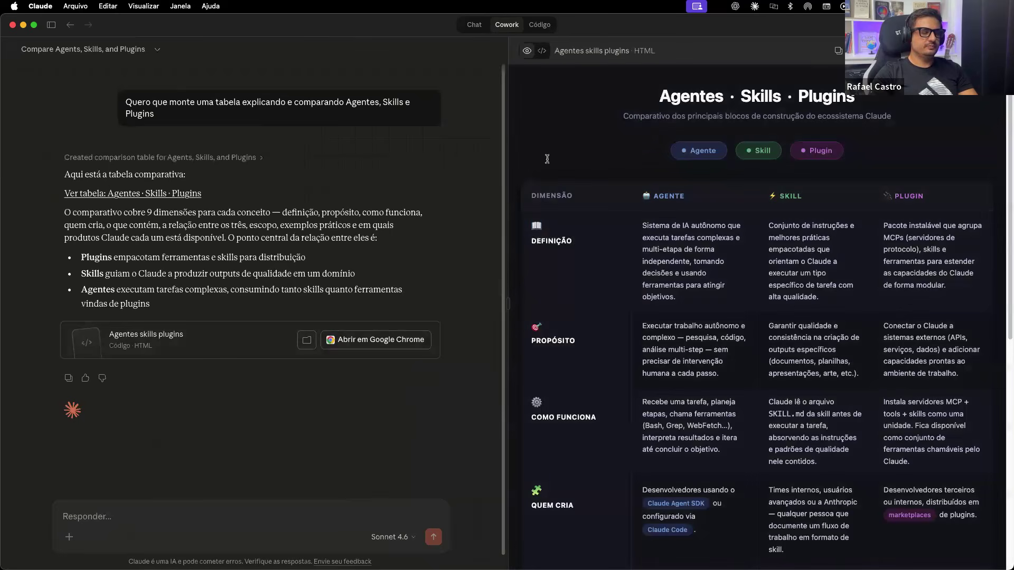
drag(505, 196, 223, 196)
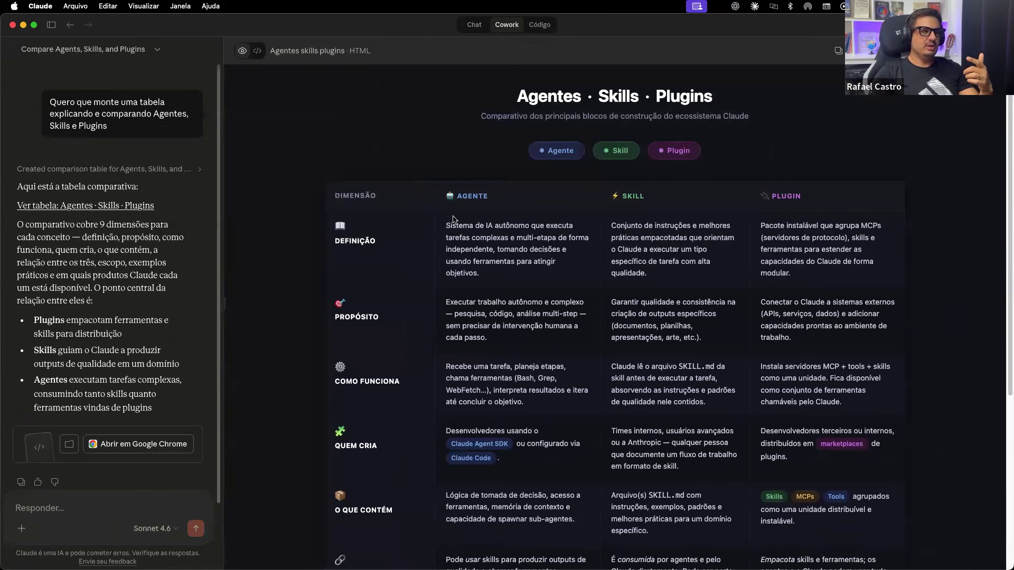
Enlarge the interface one level and examine the comparison table's rows on agents, skills and plugins, from definition to contents
scroll(454, 217, down, 1)
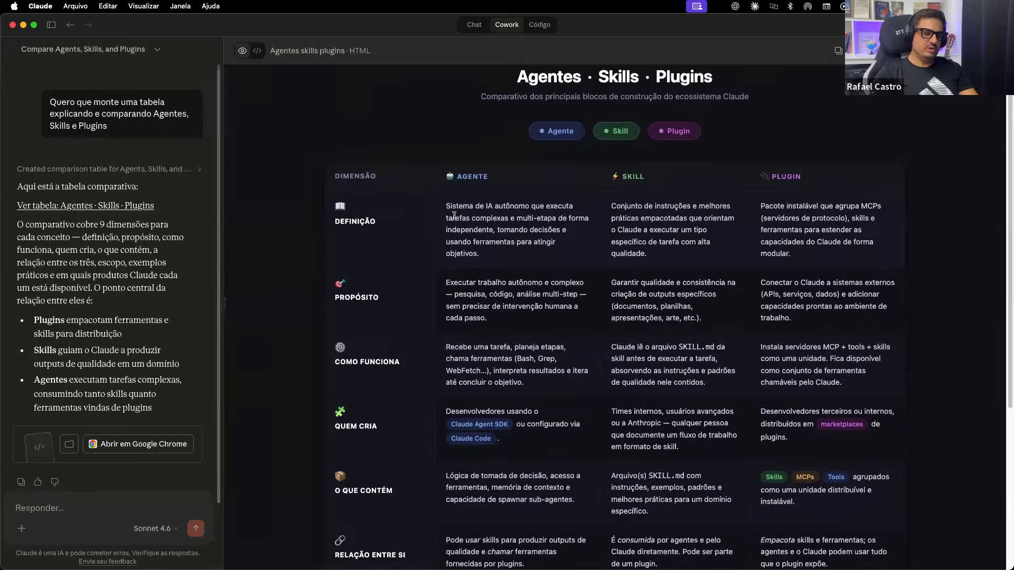
key(super+equal)
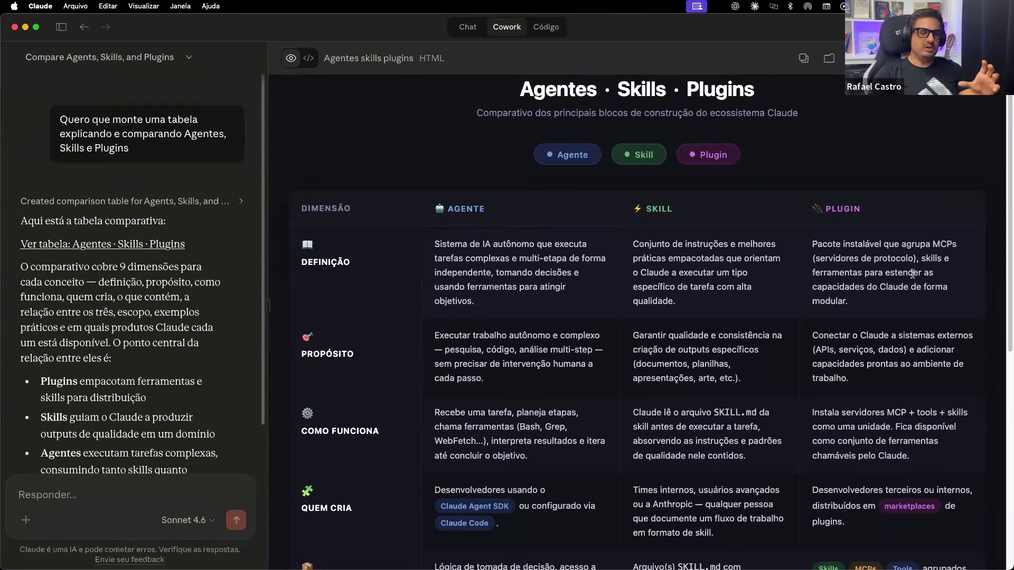
scroll(788, 348, down, 3)
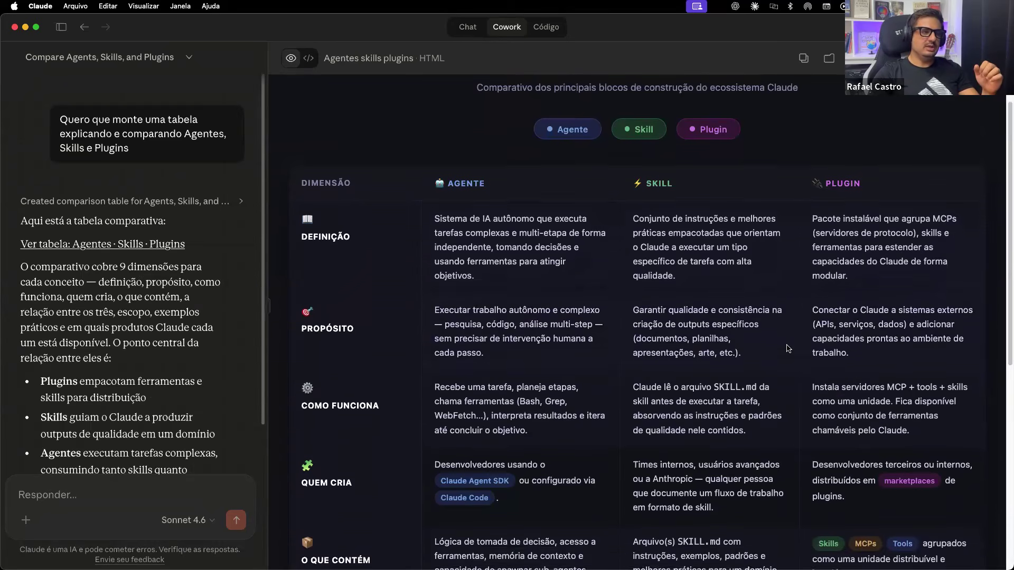
scroll(785, 347, down, 1)
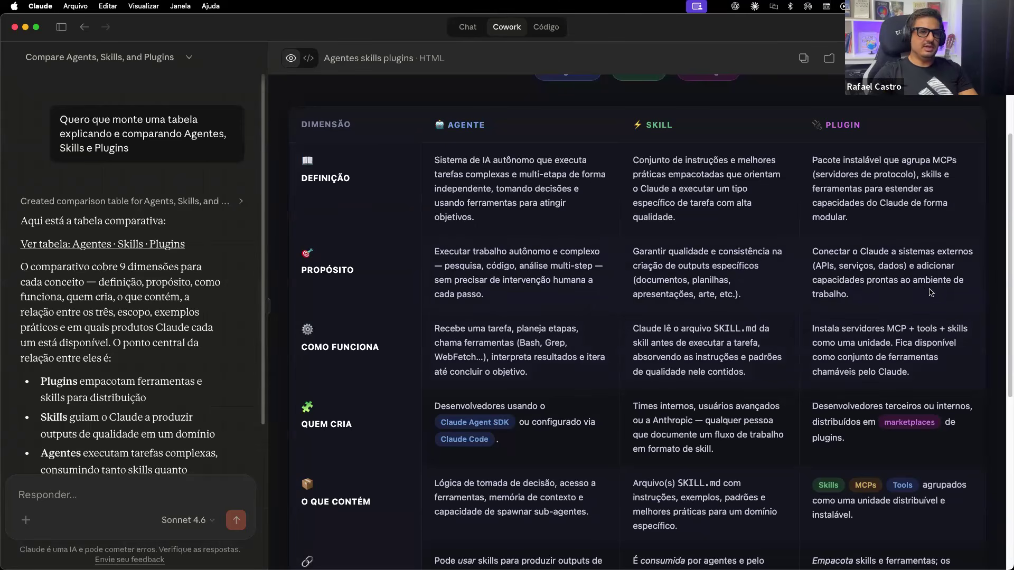
Examine how the comparison table describes the purpose, workings and creators of agents, skills and plugins
scroll(527, 327, down, 3)
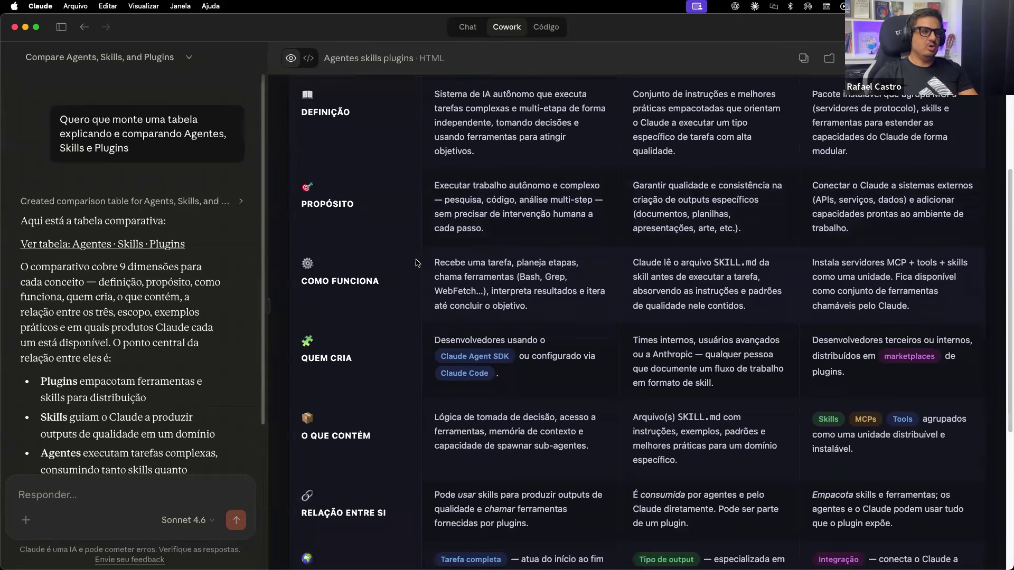
scroll(491, 257, up, 3)
scroll(491, 257, down, 3)
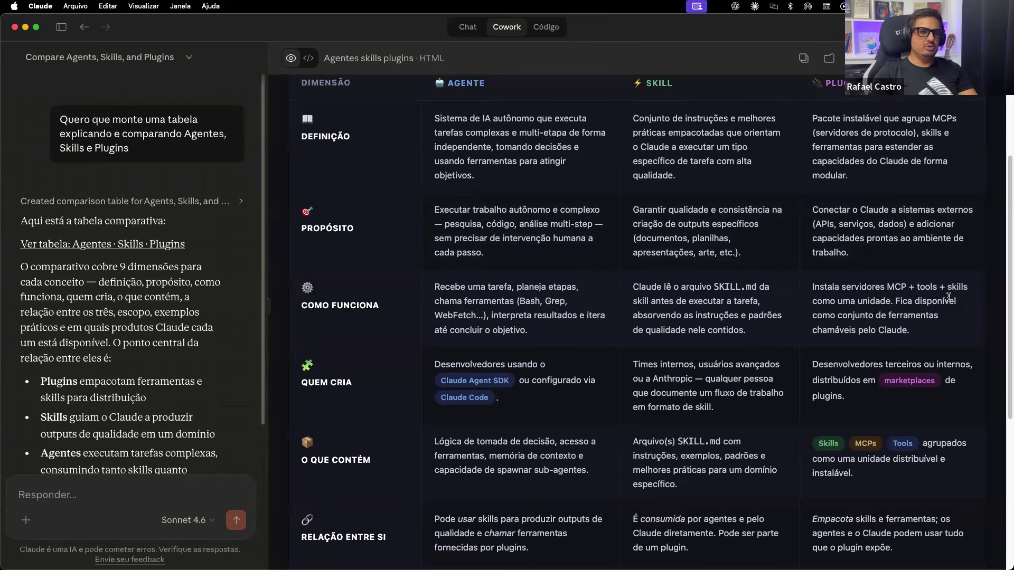
scroll(739, 332, down, 3)
scroll(517, 311, up, 3)
scroll(507, 308, up, 1)
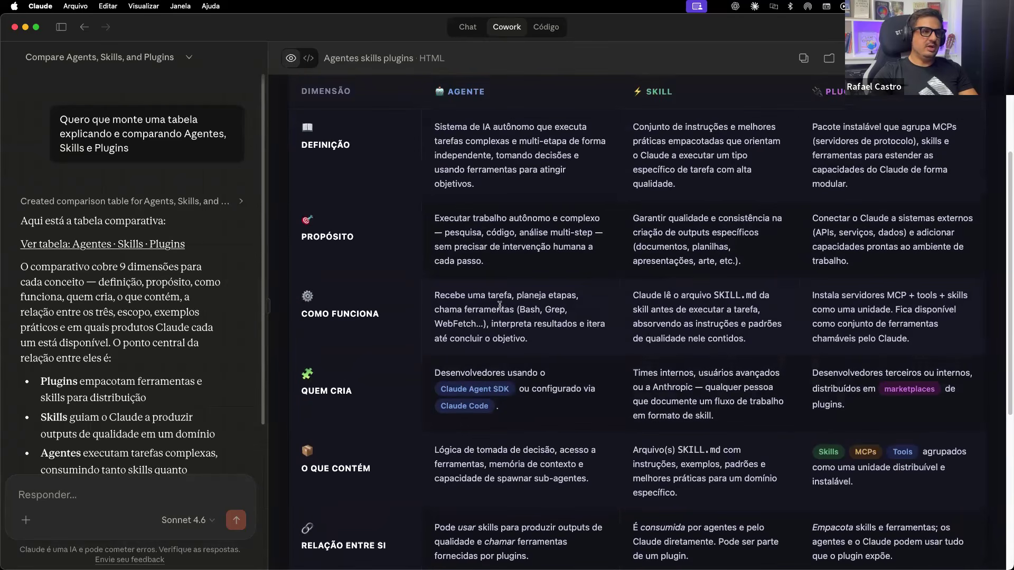
scroll(499, 305, down, 2)
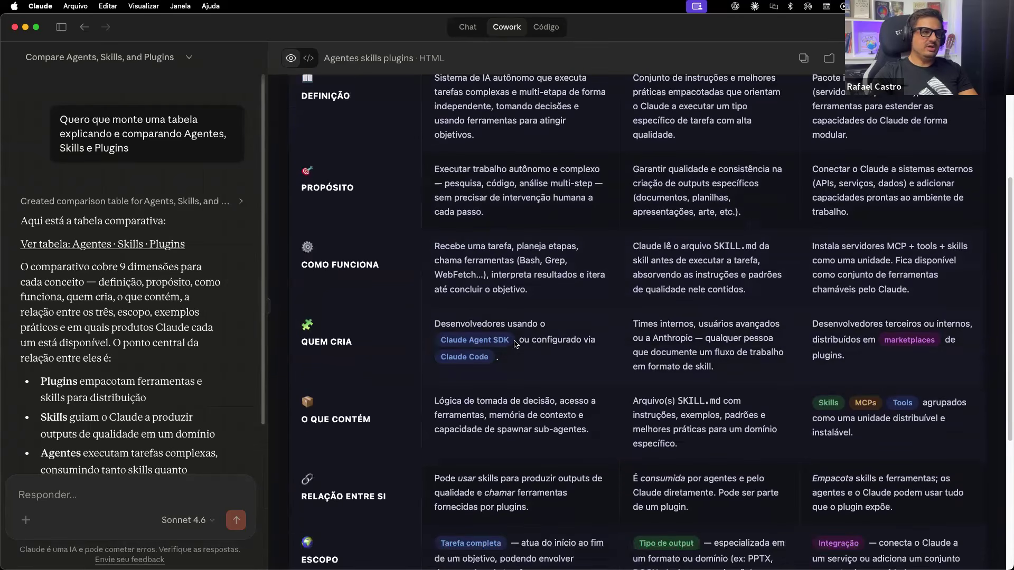
scroll(520, 364, down, 1)
scroll(539, 367, up, 3)
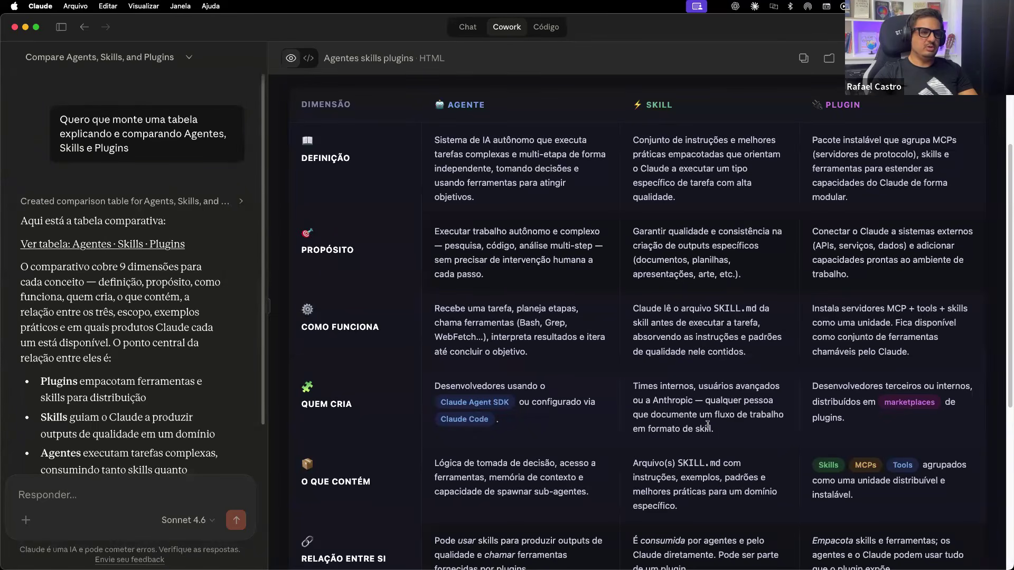
scroll(707, 422, down, 2)
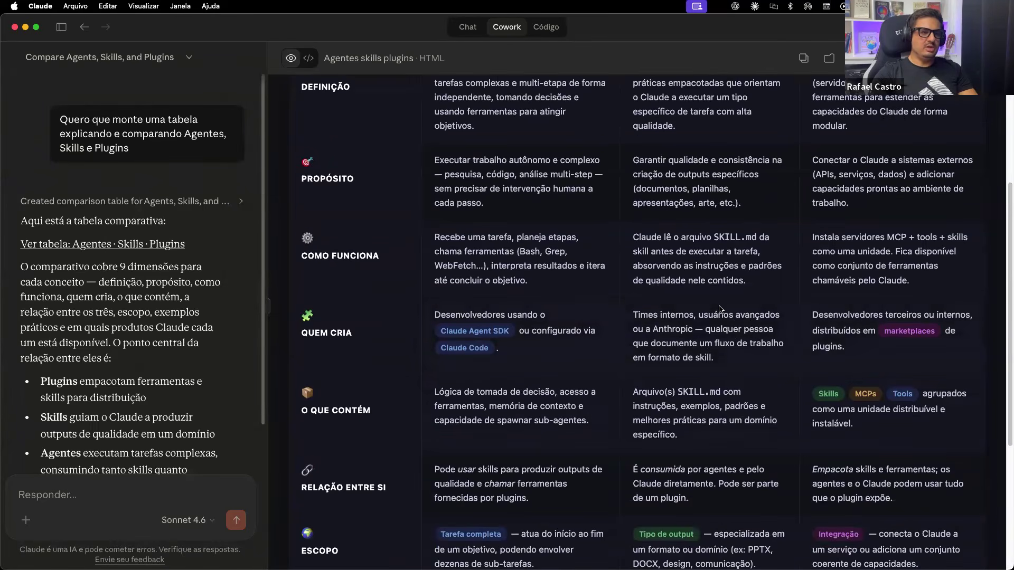
triple_click(674, 334)
click(710, 353)
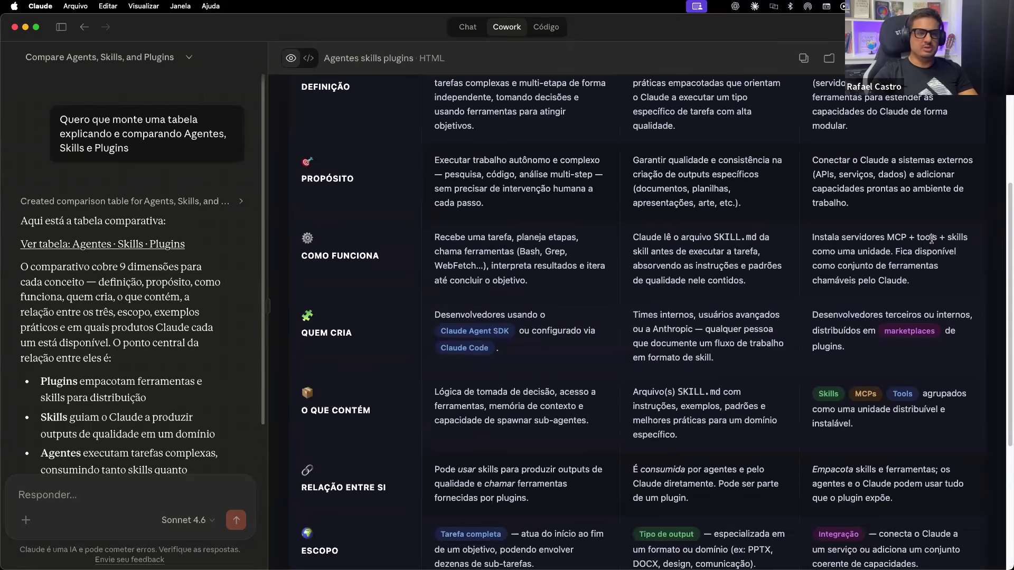
scroll(943, 264, up, 3)
scroll(942, 264, down, 3)
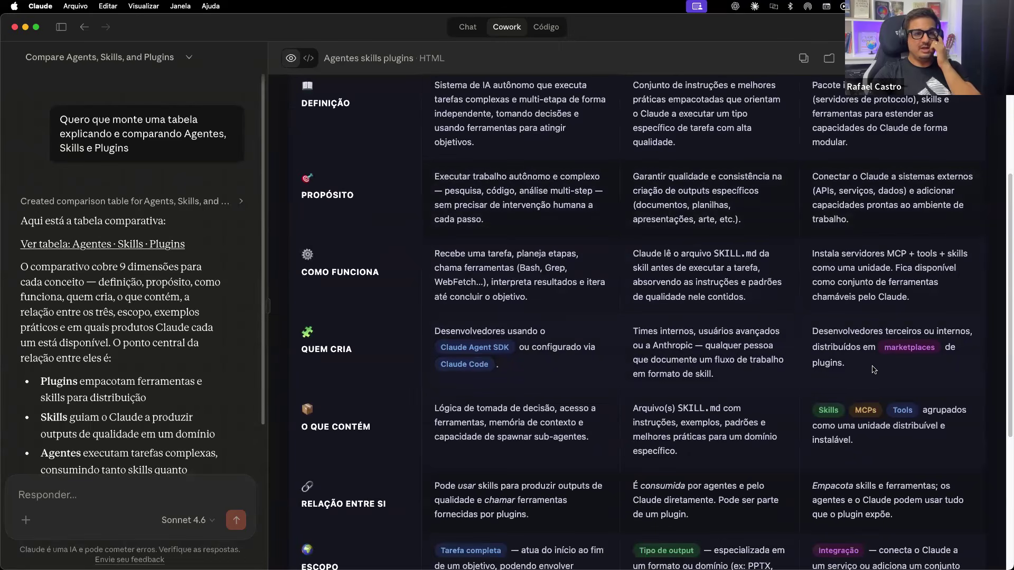
Examine the comparison table's remaining rows, from contents and mutual relationship to Claude product, and return to its title
scroll(878, 364, down, 1)
scroll(879, 363, down, 5)
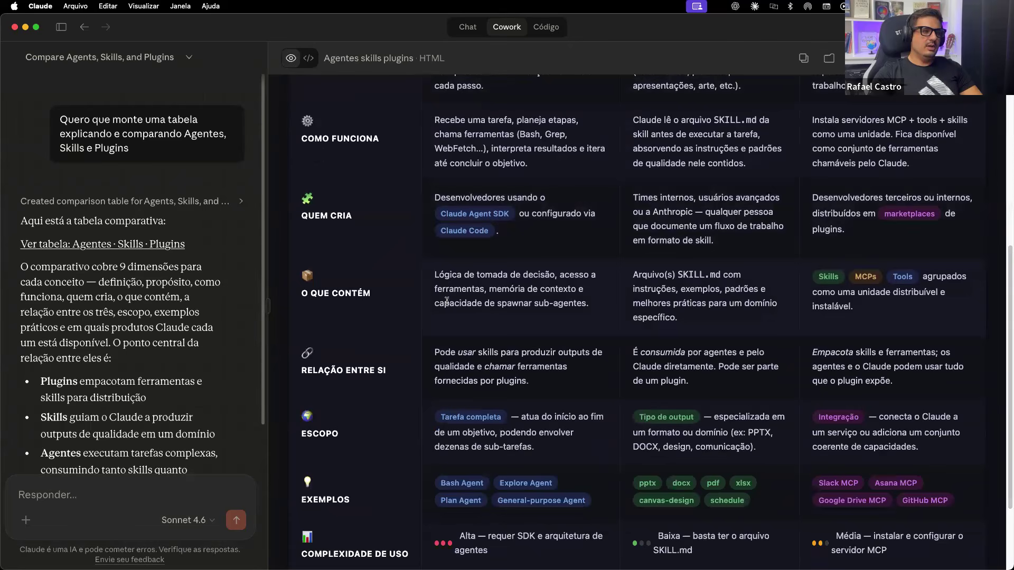
scroll(504, 393, down, 2)
scroll(505, 393, down, 3)
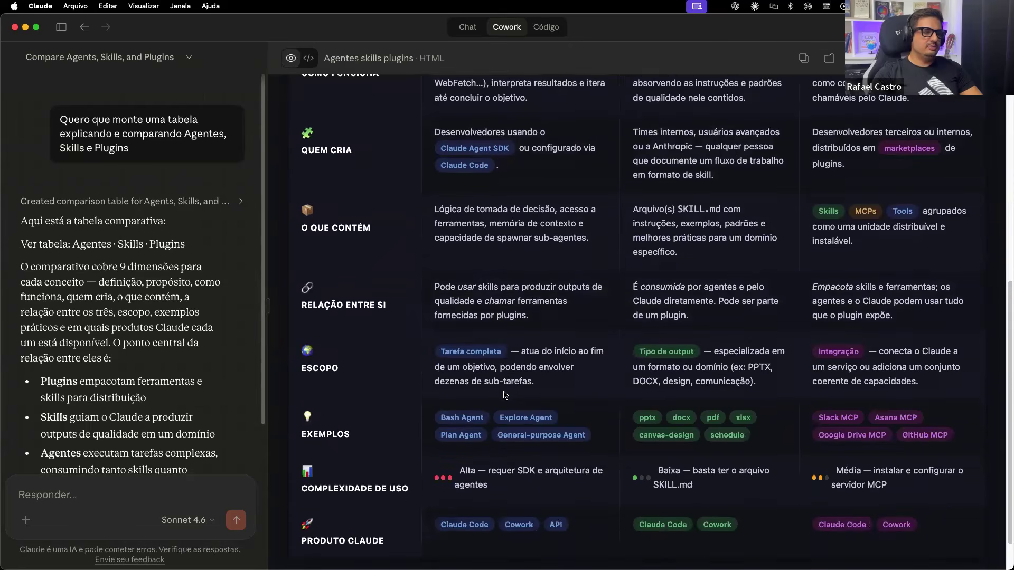
scroll(505, 395, down, 3)
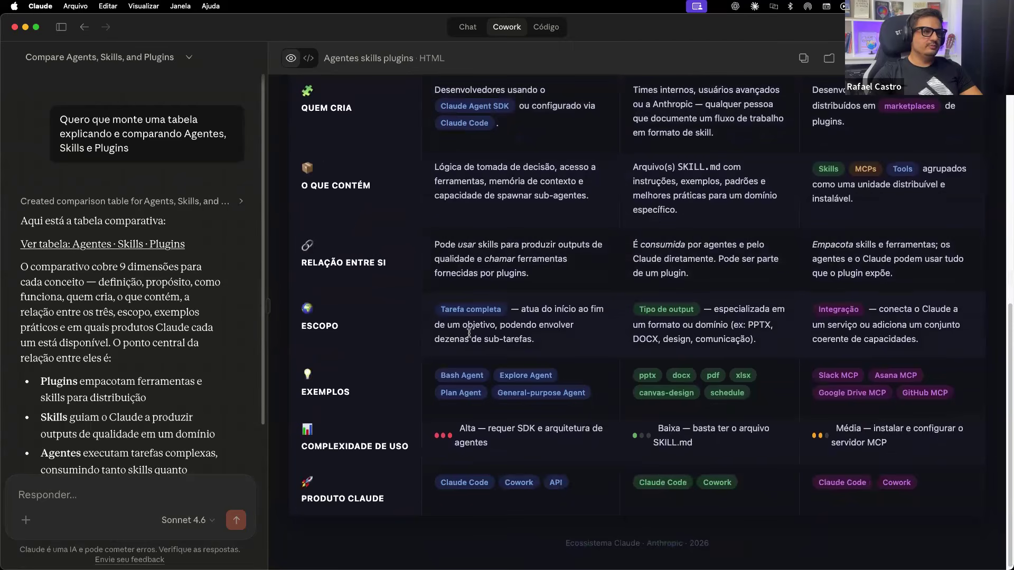
scroll(472, 328, down, 1)
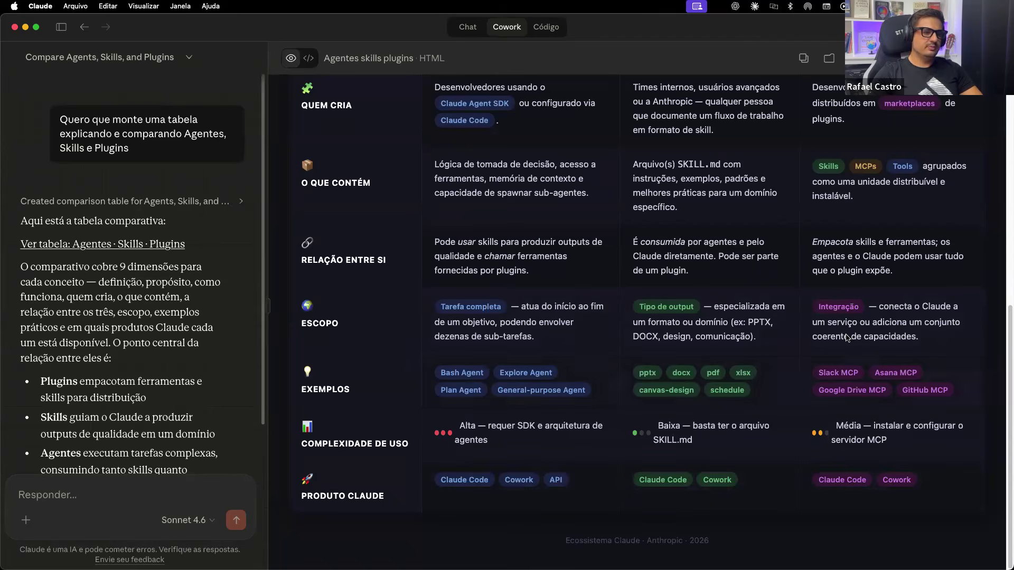
scroll(607, 269, up, 5)
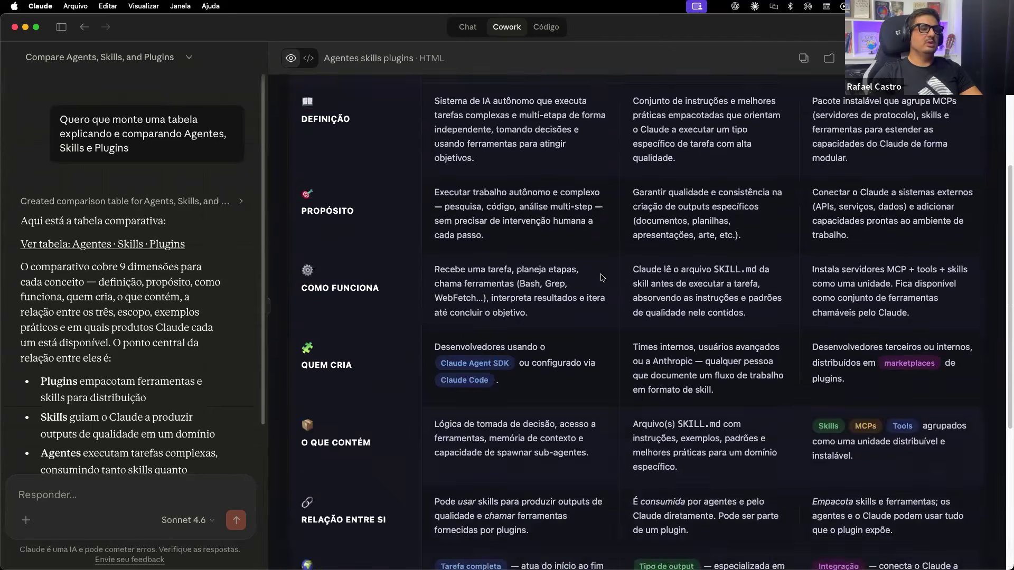
scroll(602, 278, up, 3)
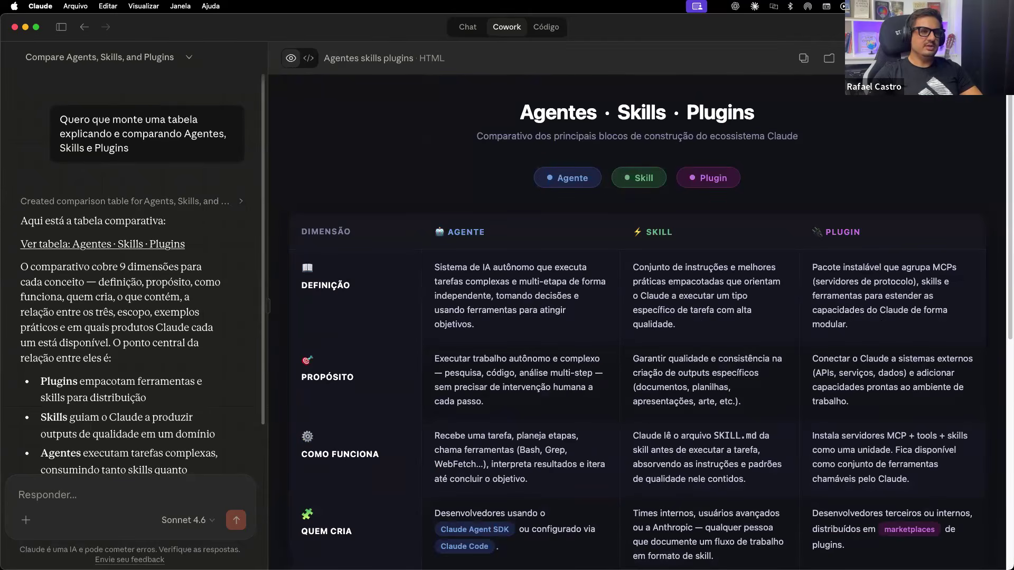
Close the comparison preview, reopen agentes-skills-plugins.html from the working folder, and widen its pane to look over the table again
key(Escape)
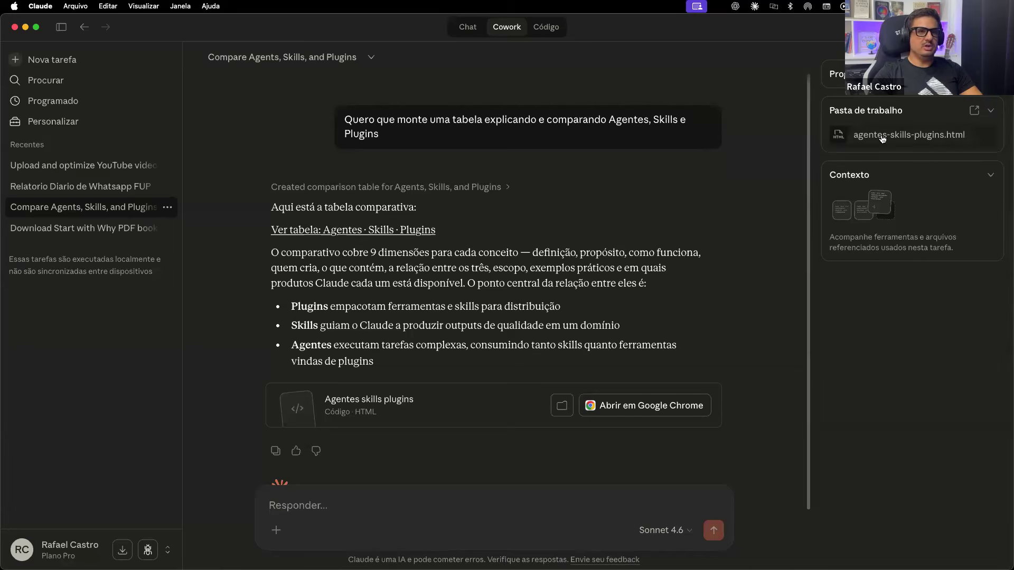
click(857, 140)
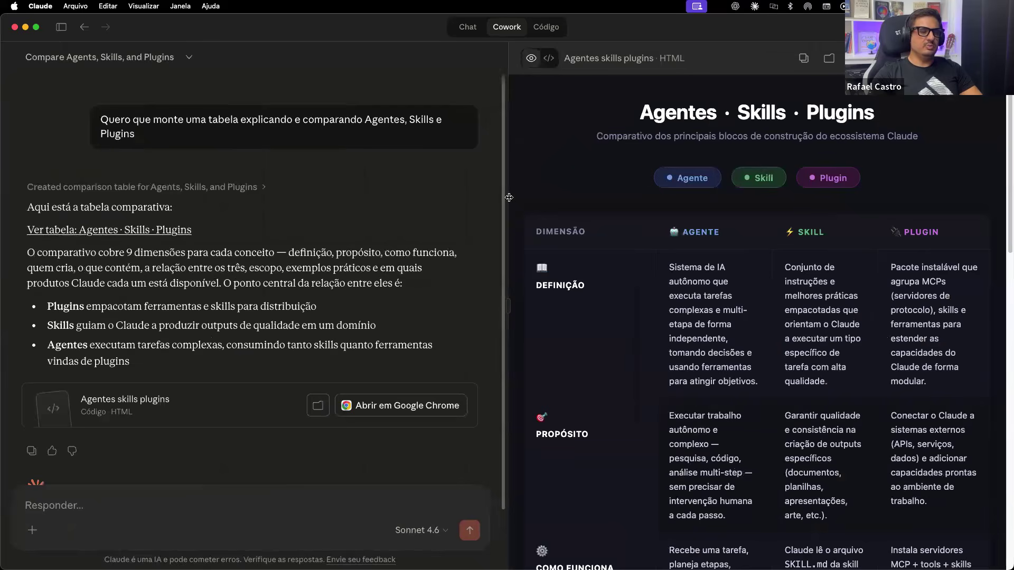
drag(504, 195, 276, 196)
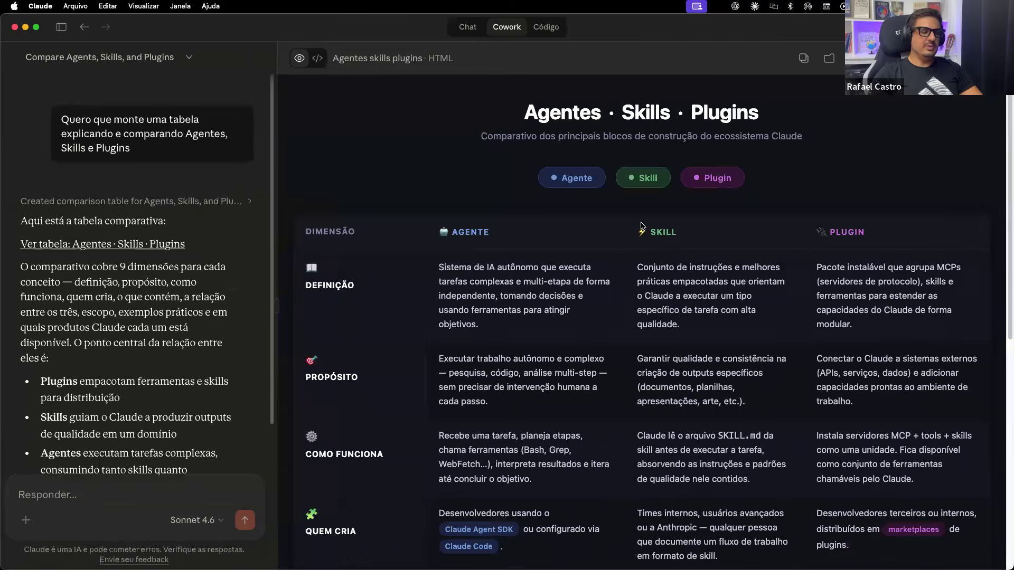
scroll(588, 407, down, 5)
scroll(449, 238, up, 5)
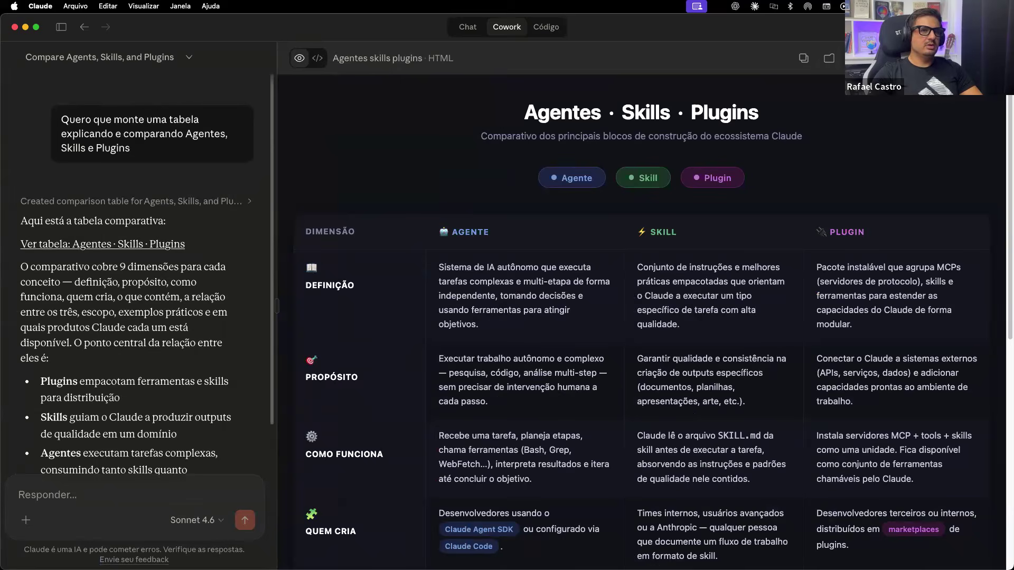
Close the HTML preview and open the "Relatorio Diario de Whatsapp FUP" task at its first message
click(61, 27)
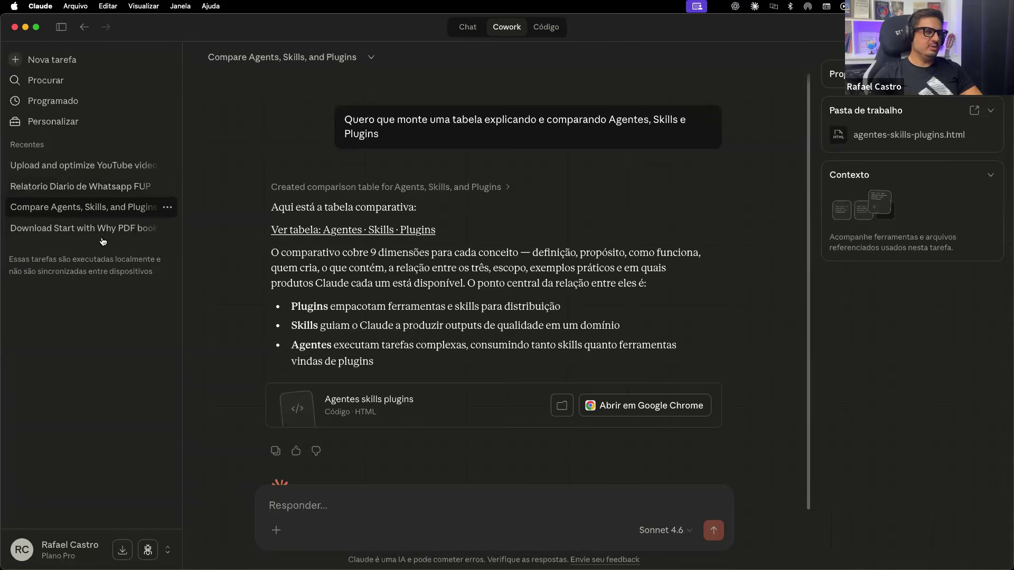
click(66, 191)
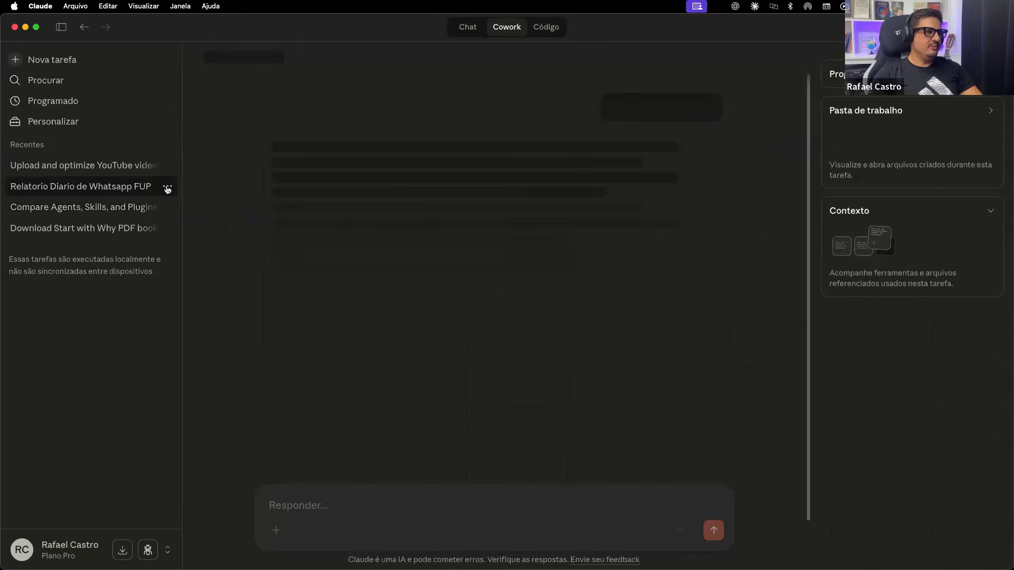
scroll(375, 234, up, 15)
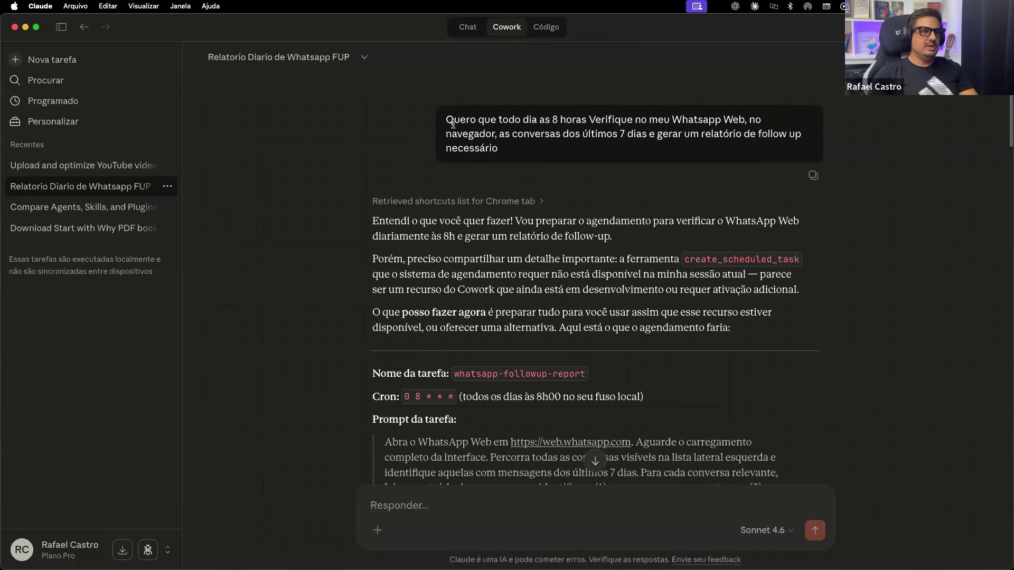
Highlight the key parts of the initial request: the daily schedule, the WhatsApp Web check, and the seven-day follow-up report
drag(449, 123, 480, 123)
click(543, 124)
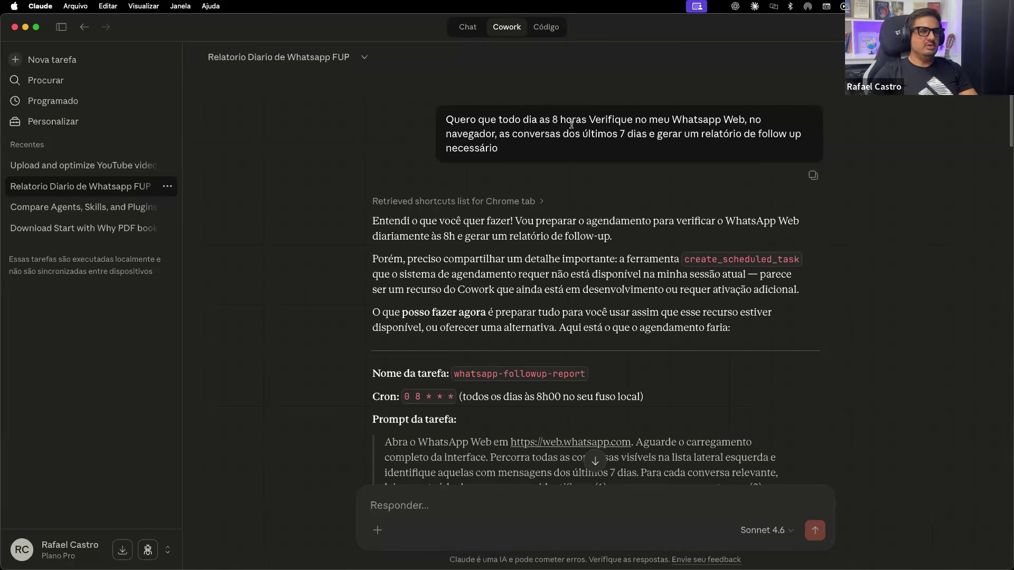
drag(589, 121, 744, 119)
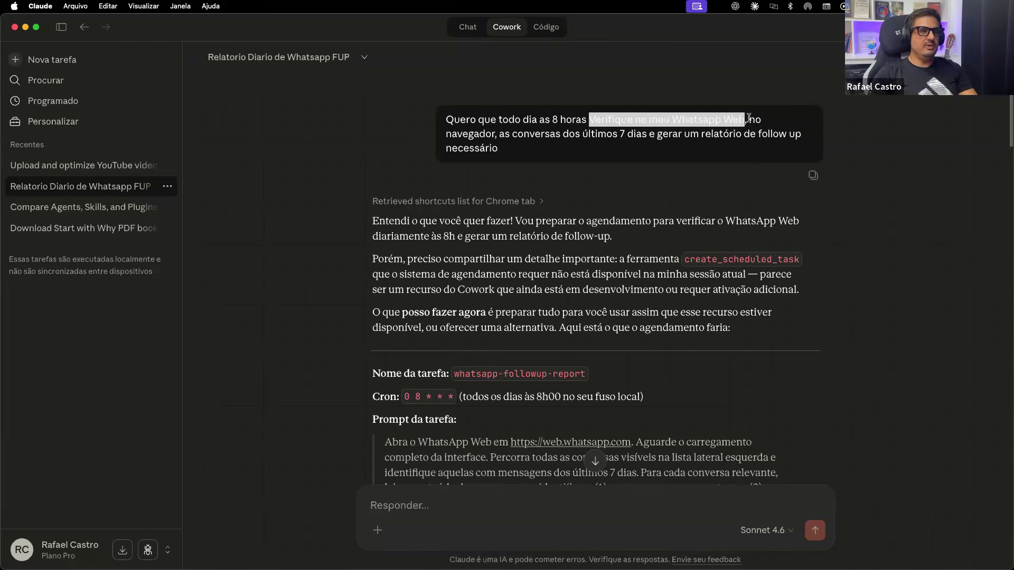
click(749, 119)
drag(504, 133, 787, 134)
click(482, 208)
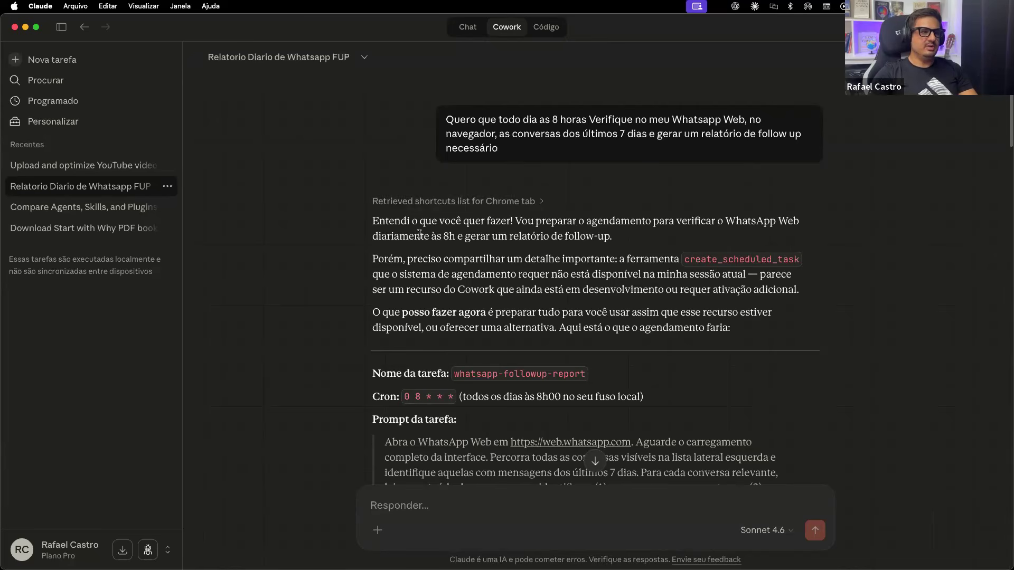
Show the proposed whatsapp-followup-report task details and highlight its "Prompt da tarefa" text
scroll(510, 261, down, 3)
scroll(509, 261, down, 5)
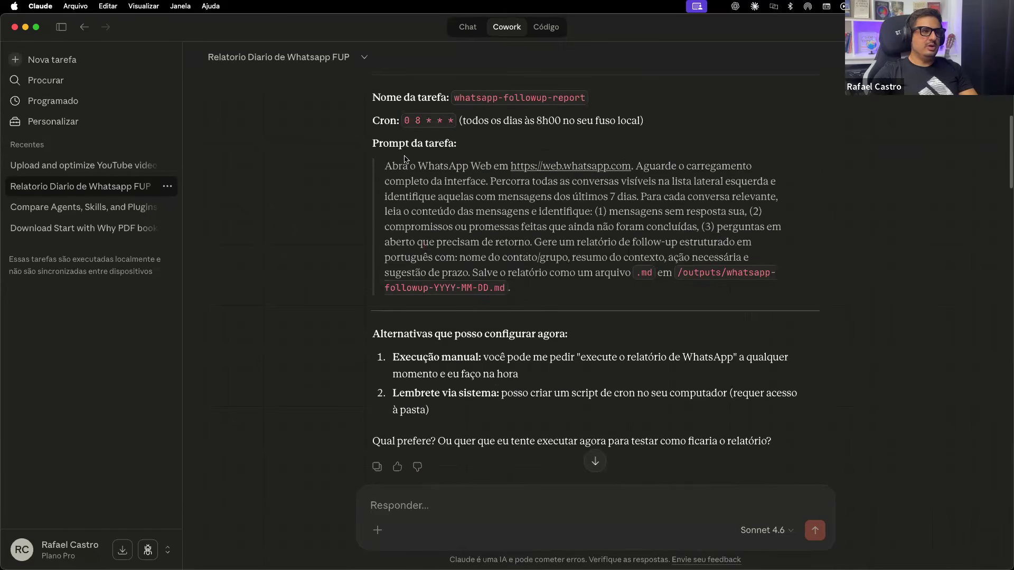
drag(529, 219, 566, 279)
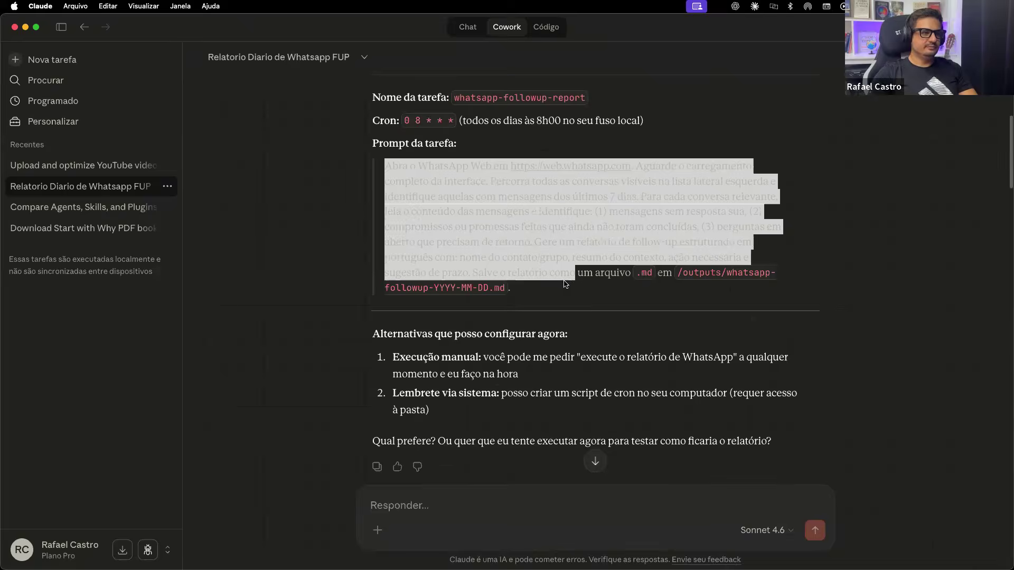
click(565, 280)
Review the manual test run and its summary of urgent, important and to-monitor follow-up items
scroll(457, 273, down, 4)
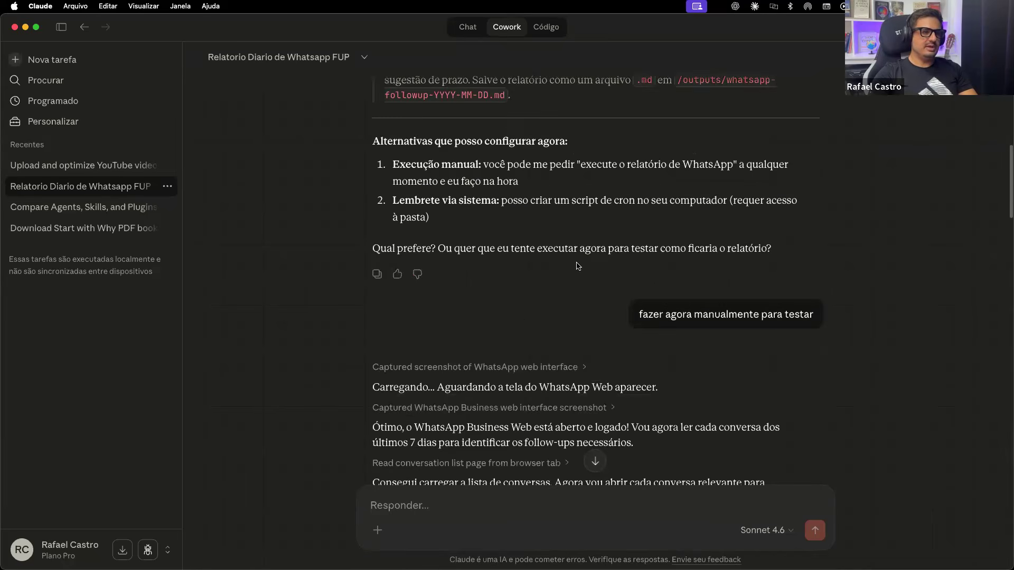
scroll(607, 274, down, 5)
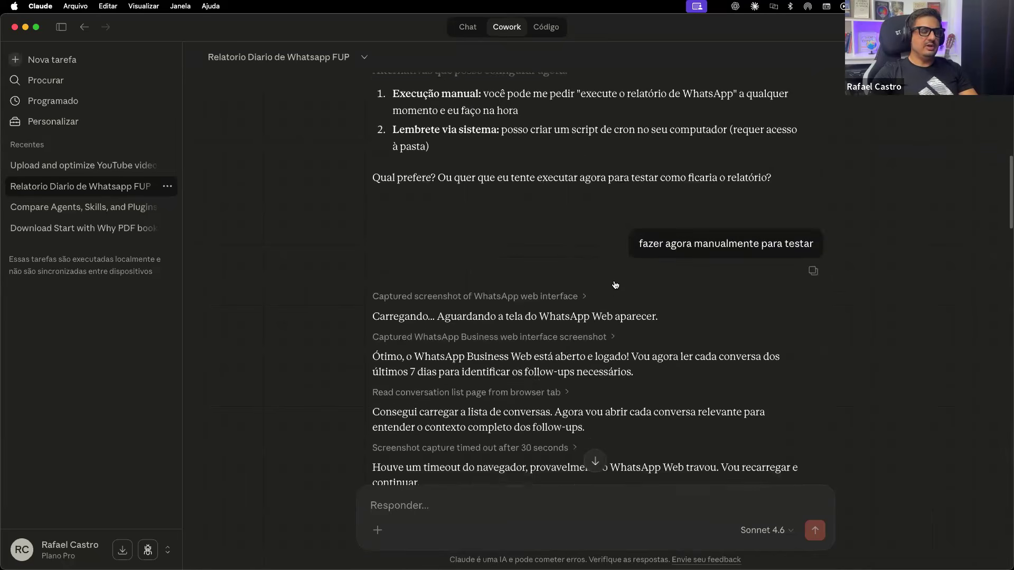
scroll(638, 215, down, 10)
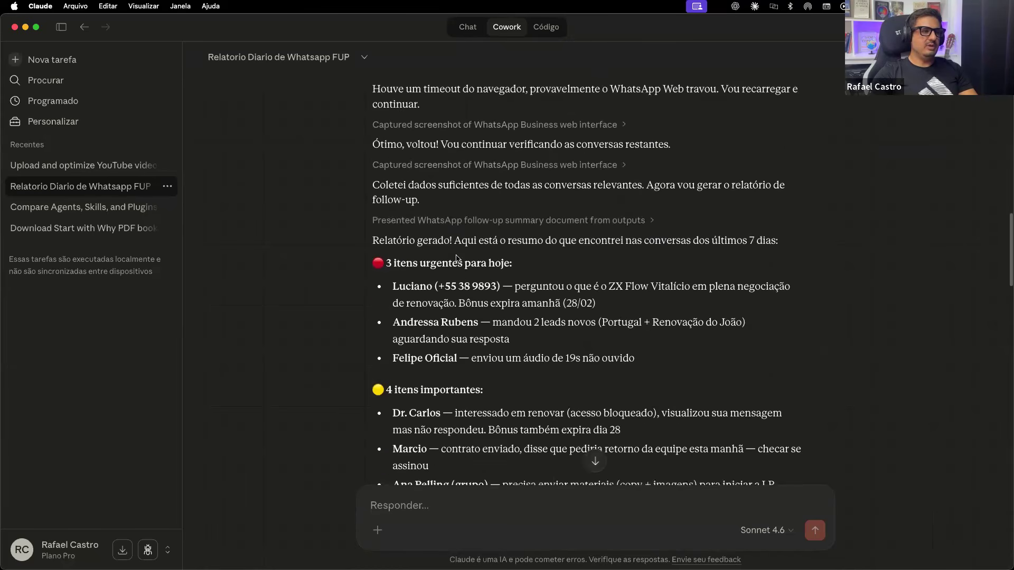
drag(453, 152, 386, 154)
click(389, 176)
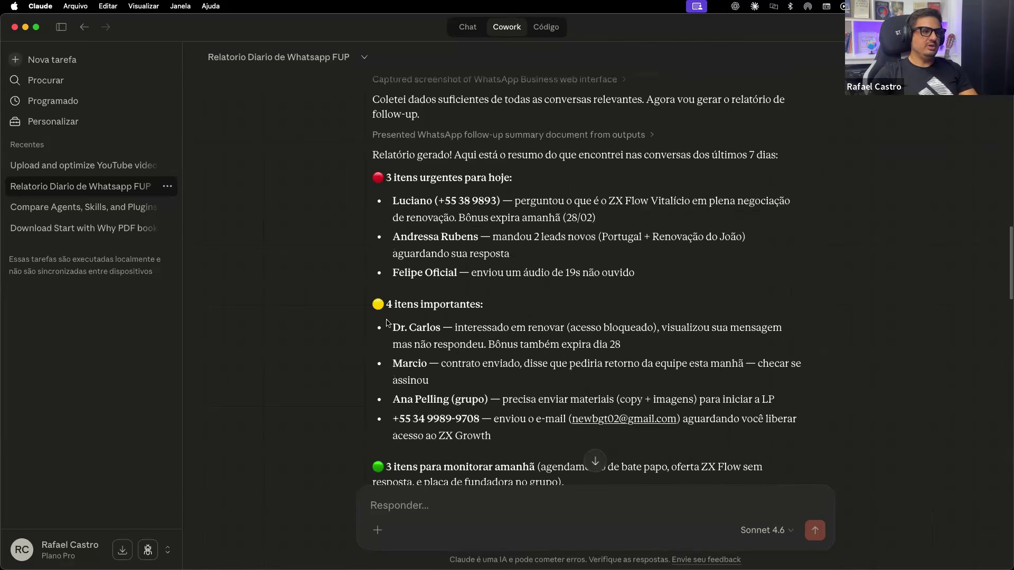
scroll(449, 301, down, 5)
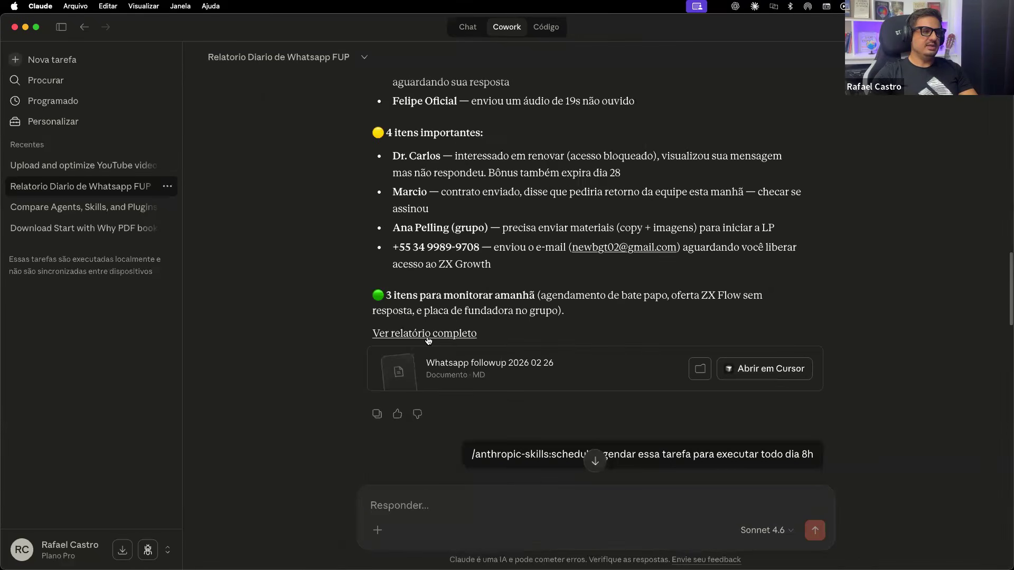
Open the "Whatsapp followup 2026 02 26" document, read through its priority sections, and close the preview
click(527, 374)
scroll(758, 287, up, 20)
scroll(700, 299, up, 10)
scroll(701, 307, down, 20)
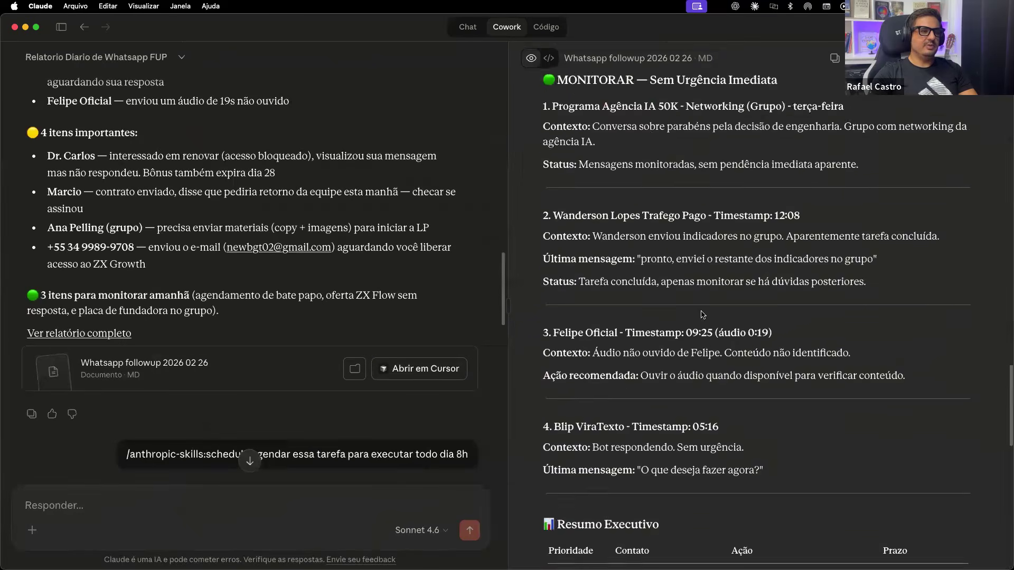
scroll(703, 317, down, 10)
scroll(674, 315, up, 20)
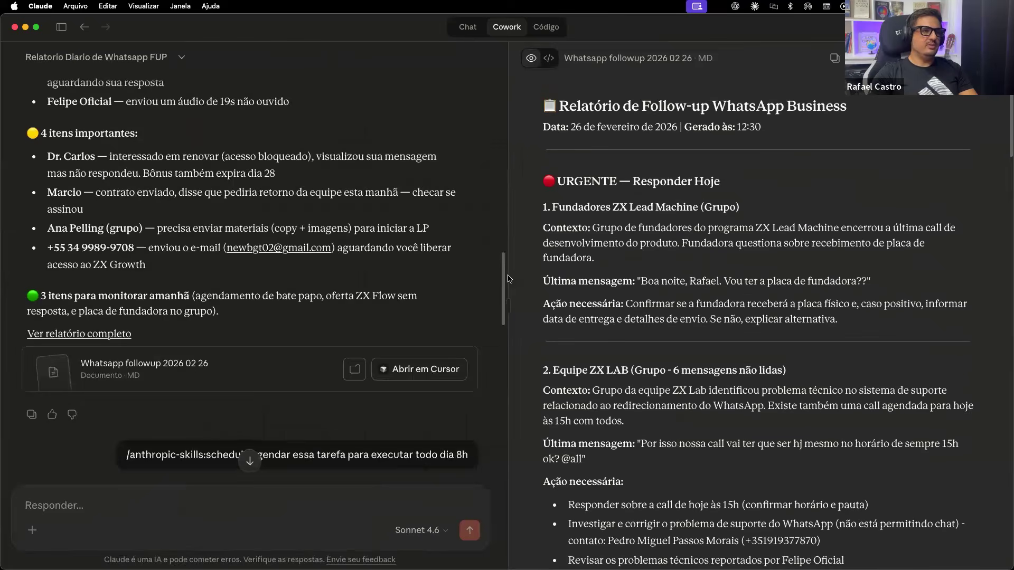
scroll(253, 280, up, 10)
key(Escape)
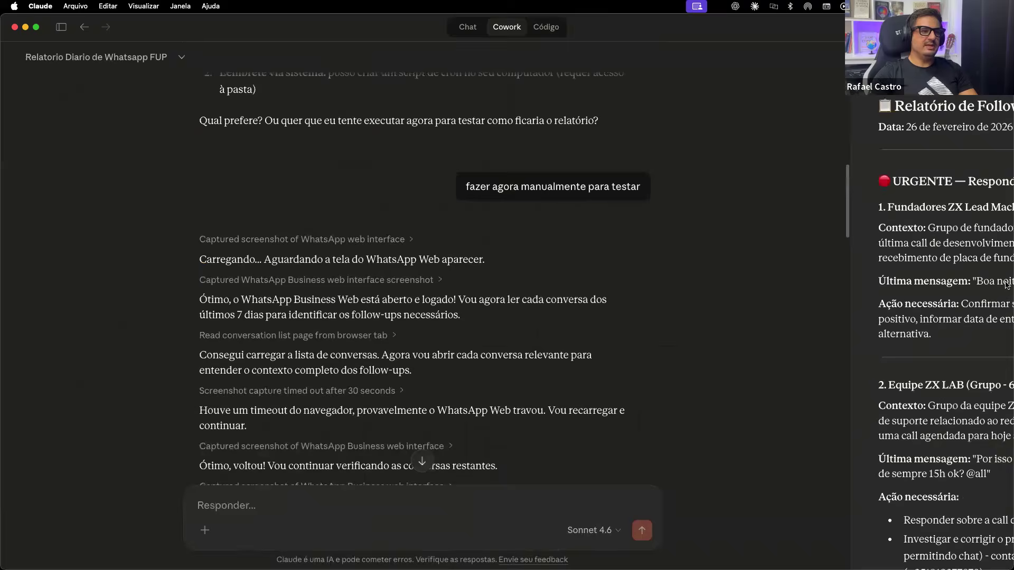
Review the request to schedule the task daily at 8h and the request to turn the report into a skill
scroll(525, 290, down, 20)
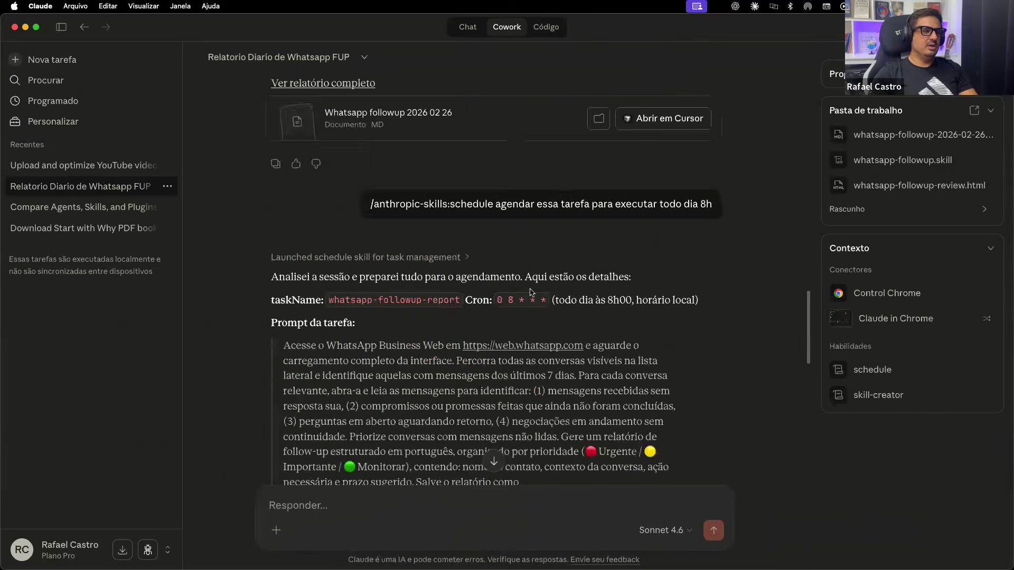
scroll(532, 288, down, 10)
scroll(491, 247, up, 10)
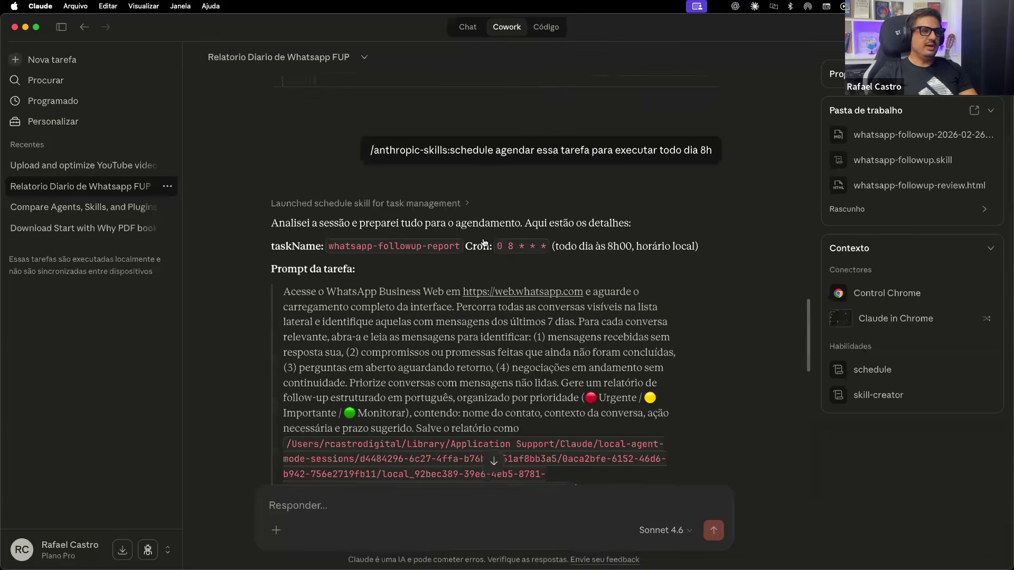
scroll(490, 247, down, 10)
scroll(494, 246, up, 11)
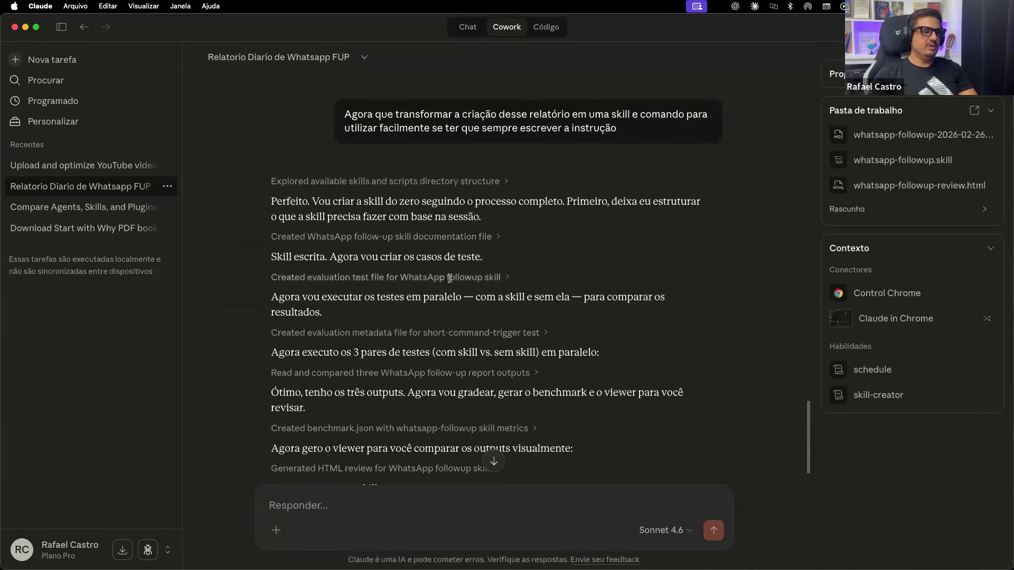
scroll(451, 280, down, 10)
scroll(453, 271, up, 5)
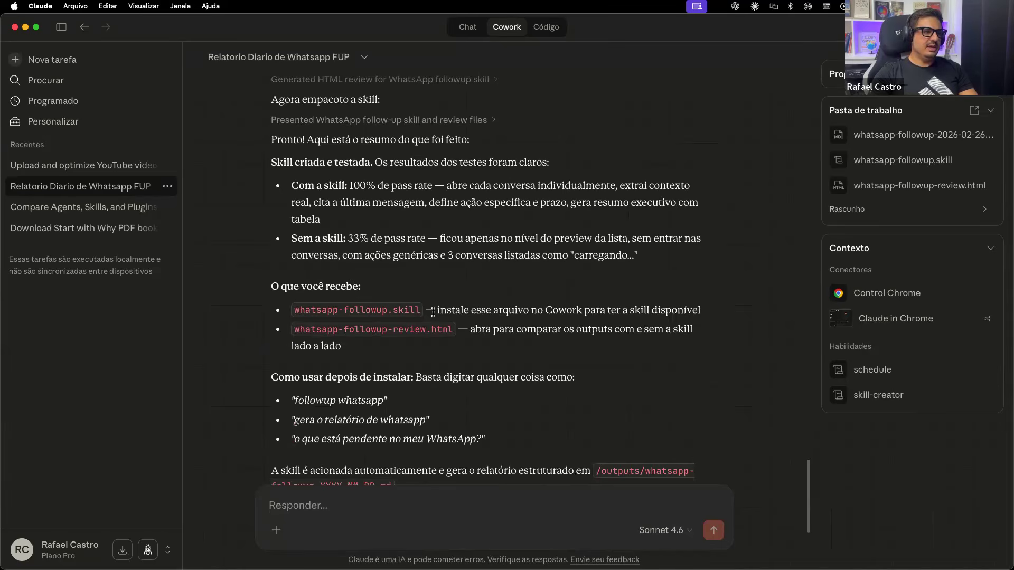
Highlight the whatsapp-followup.skill installation note and the example trigger phrases, and show the generated skill and review files
drag(484, 310, 586, 311)
scroll(456, 312, down, 3)
drag(594, 266, 668, 266)
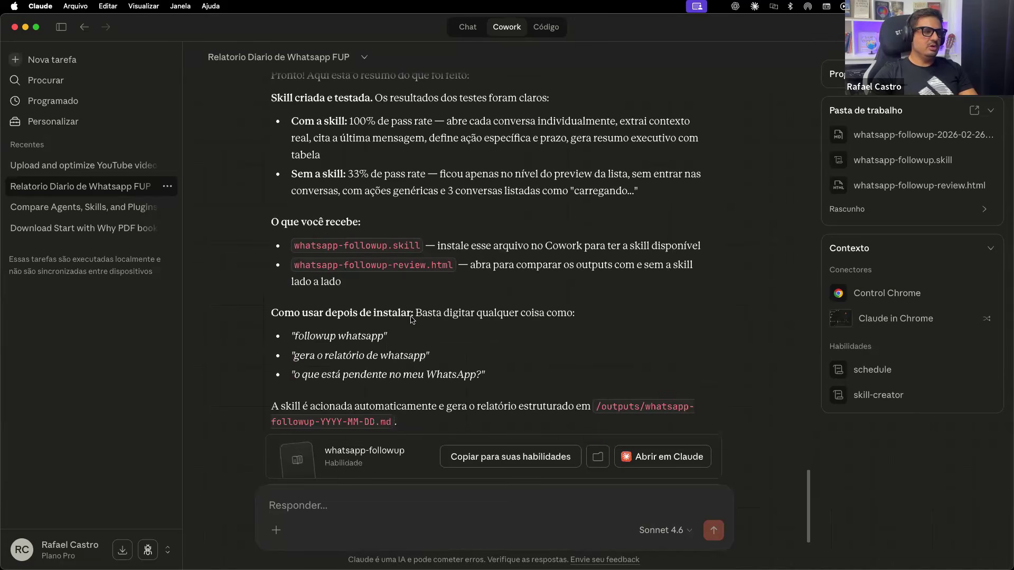
scroll(454, 306, down, 1)
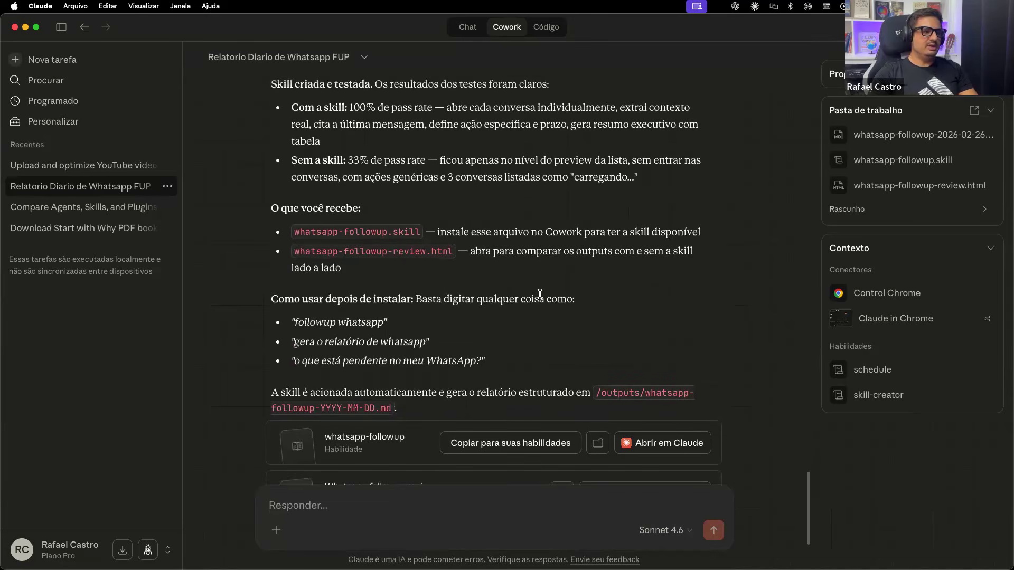
mouse_move(312, 324)
mouse_down()
mouse_move(372, 323)
mouse_move(430, 342)
mouse_up()
drag(334, 364, 462, 363)
scroll(423, 370, down, 5)
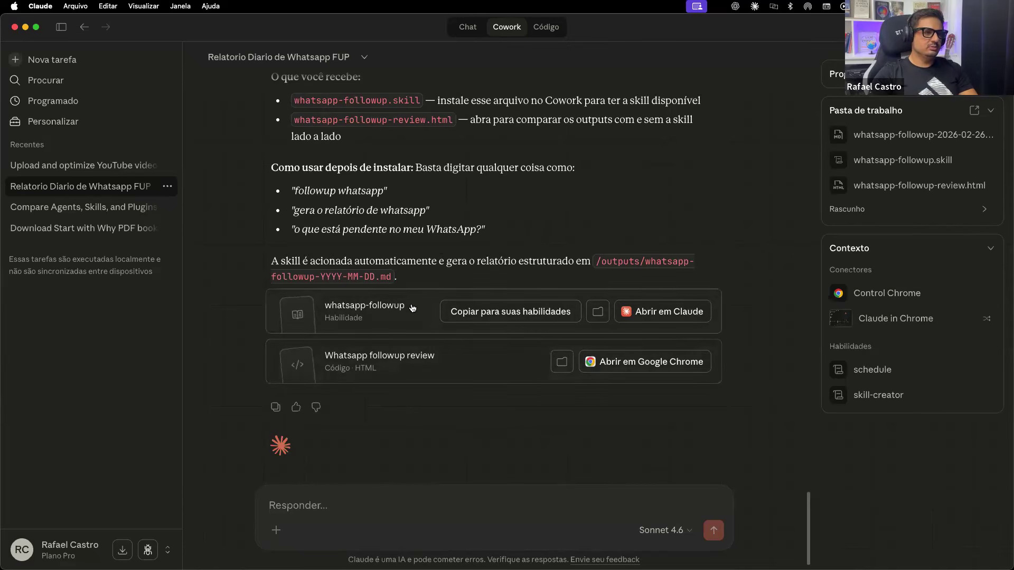
scroll(414, 308, down, 1)
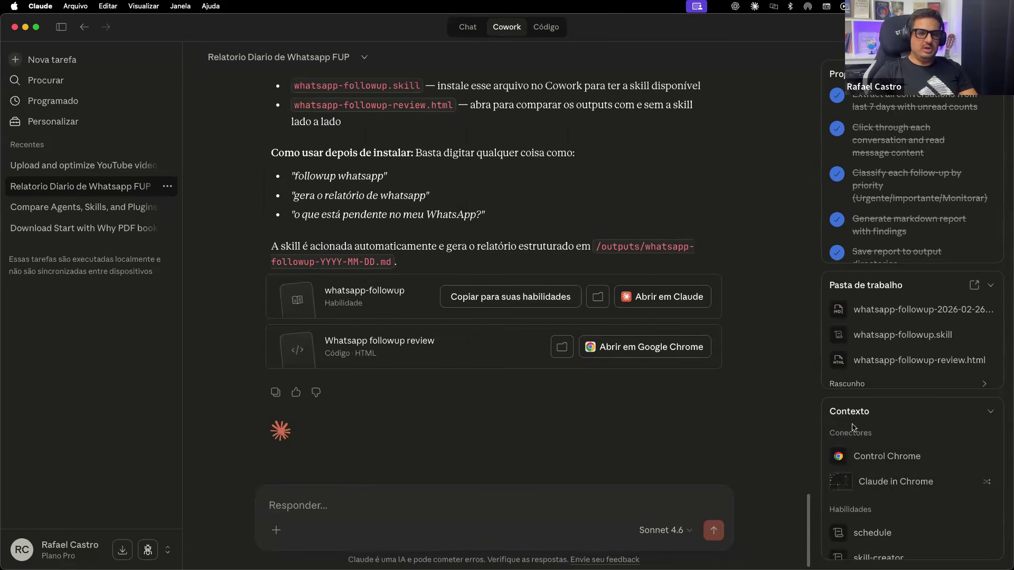
Highlight the connectors label and the skill-creator and schedule skills in the task's context, and clear the selection
drag(840, 434, 867, 434)
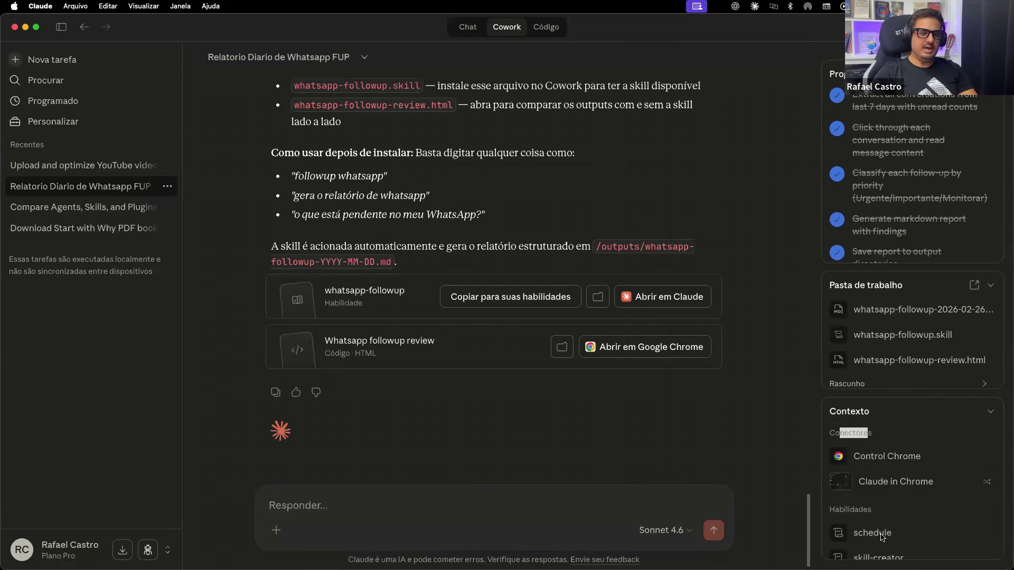
drag(851, 558, 900, 558)
click(898, 558)
drag(852, 558, 903, 558)
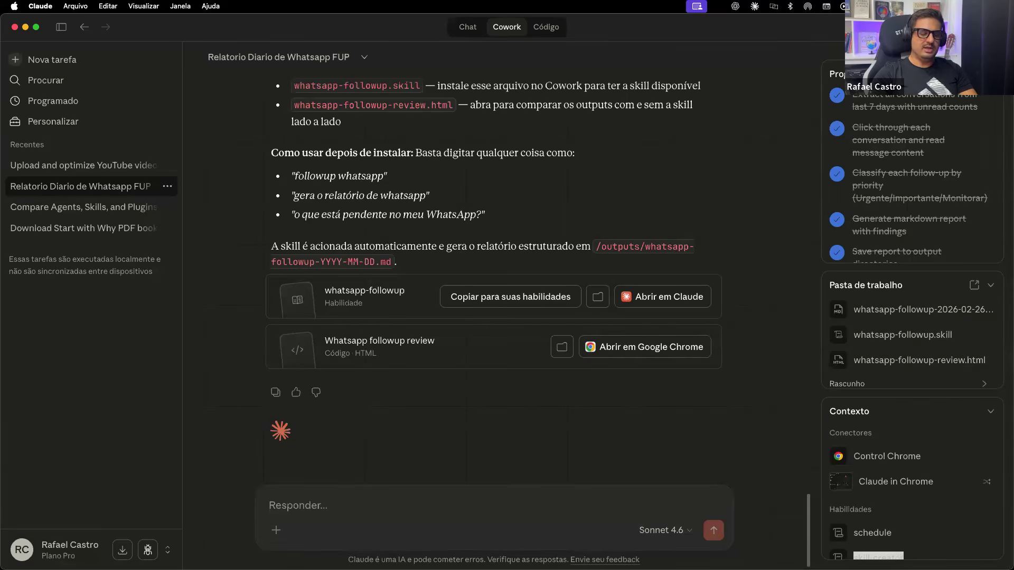
double_click(863, 533)
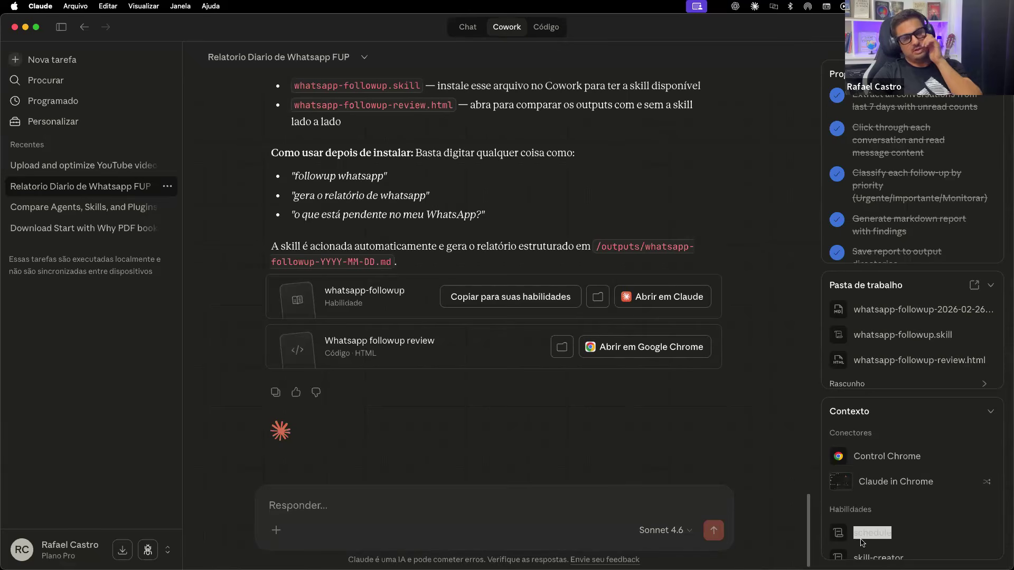
click(898, 518)
Open the "Upload and optimize YouTube video" task at its initial request and highlight its progress items, from the transcription to the thumbnail
click(88, 167)
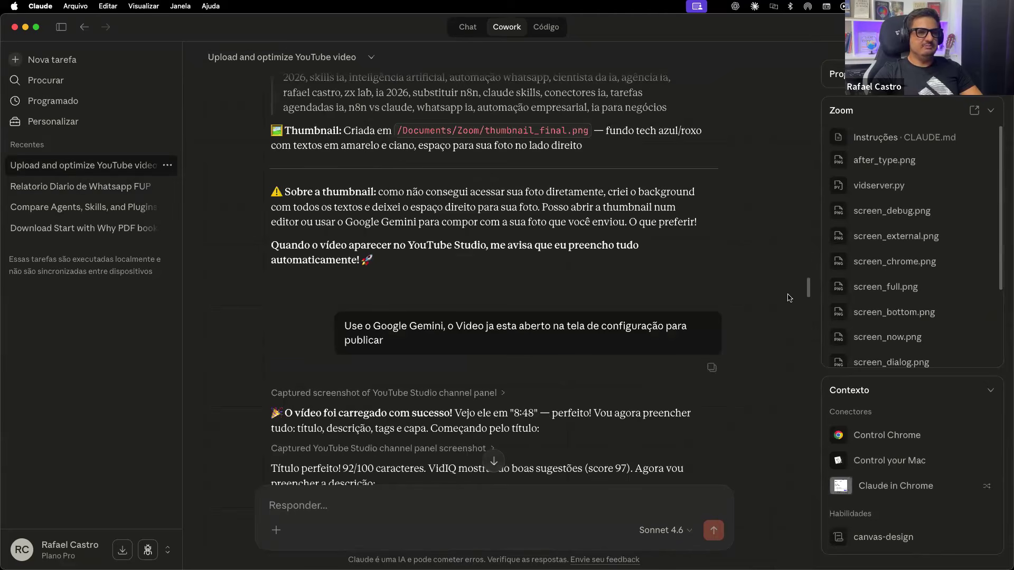
drag(806, 271, 806, 90)
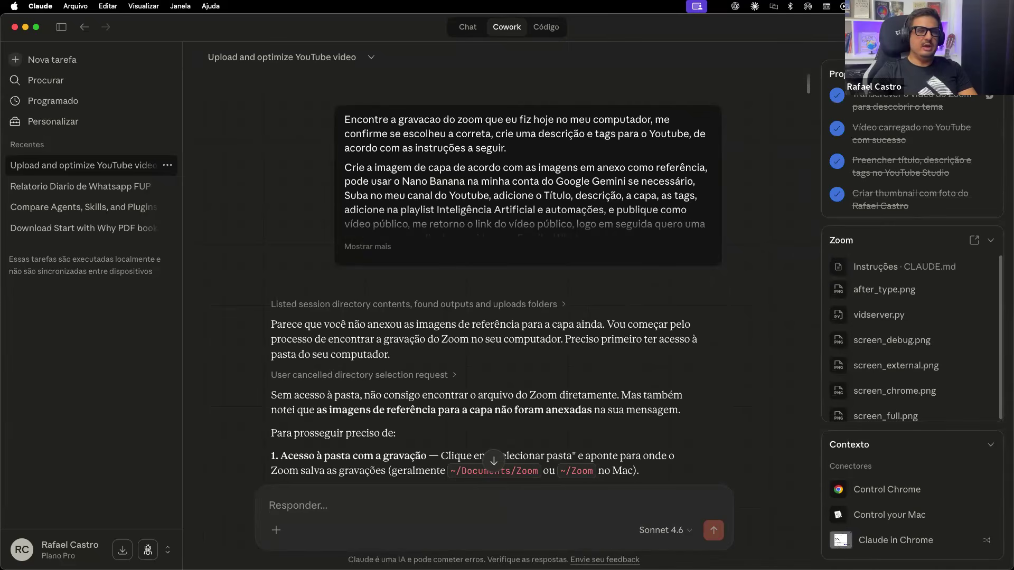
drag(852, 98, 950, 100)
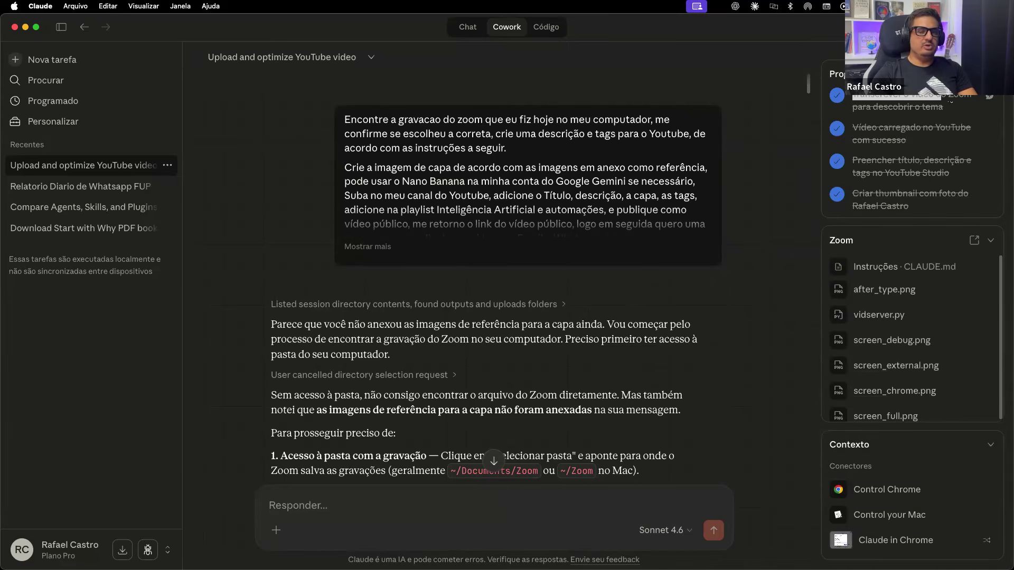
click(924, 102)
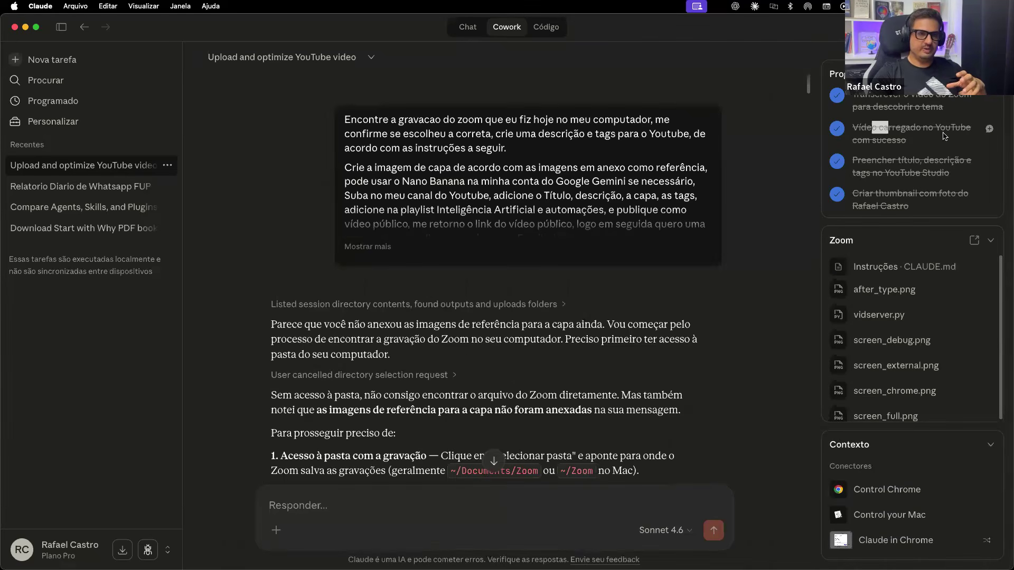
drag(866, 160, 909, 157)
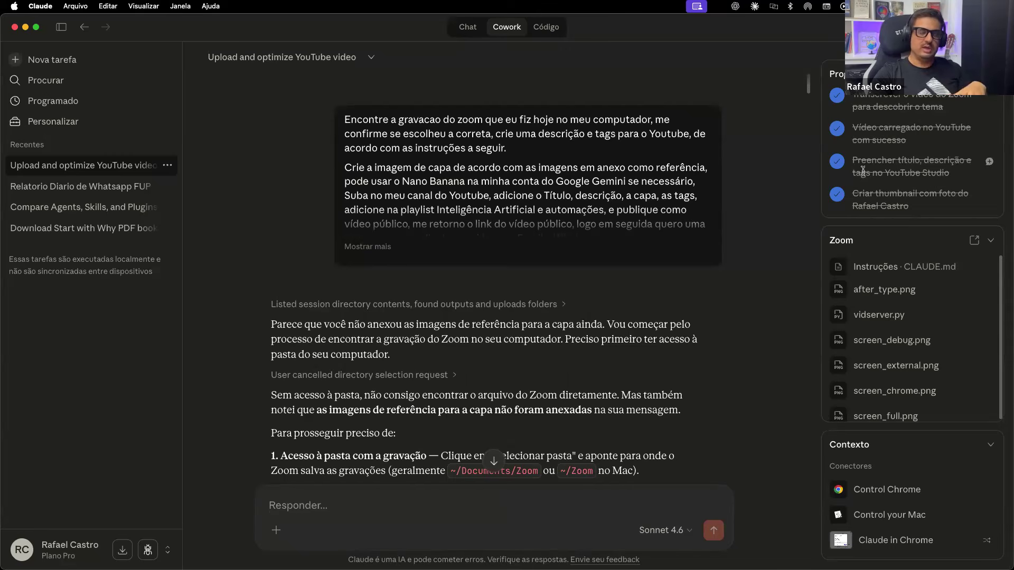
drag(852, 193, 935, 203)
click(935, 203)
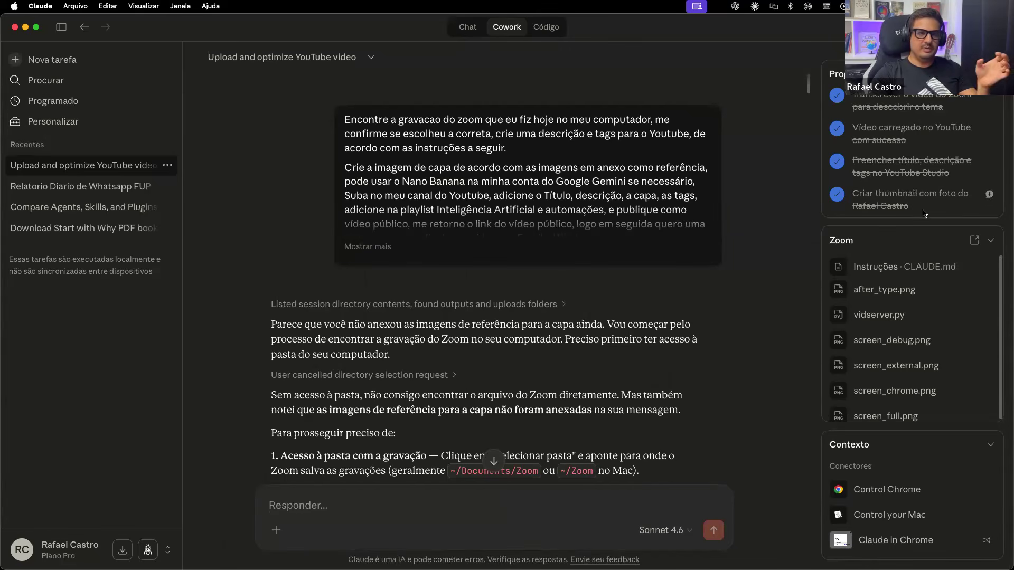
drag(863, 135, 844, 220)
drag(926, 199, 884, 254)
click(902, 193)
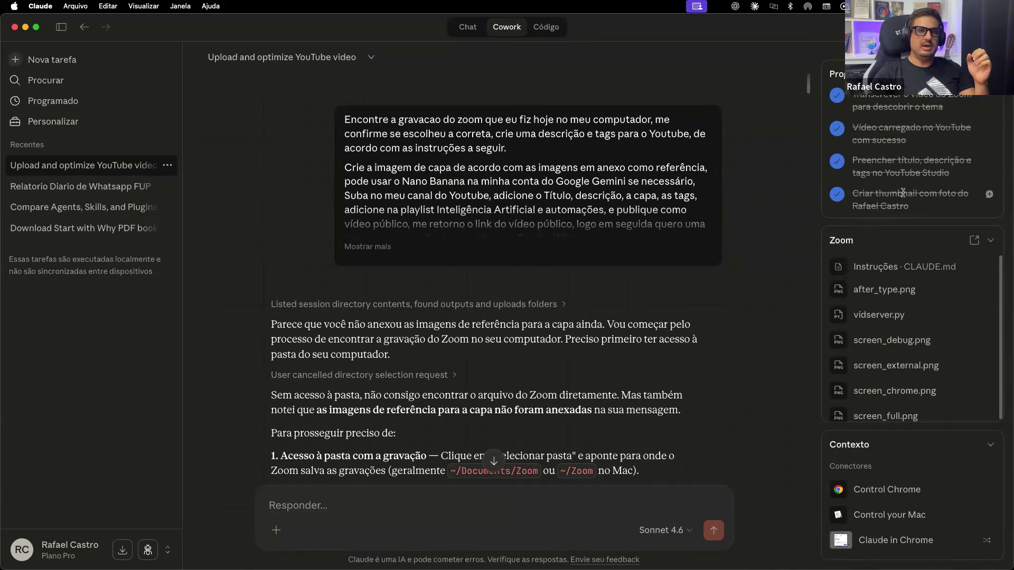
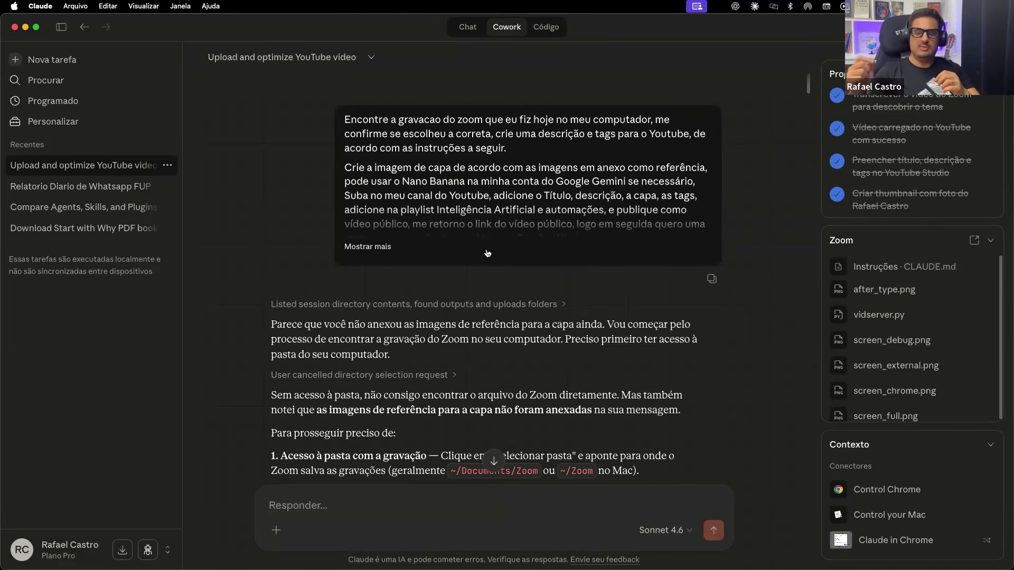
Examine the Zoom folder's files and the conversation from the reference images to the YouTube Studio upload attempts
scroll(915, 362, down, 3)
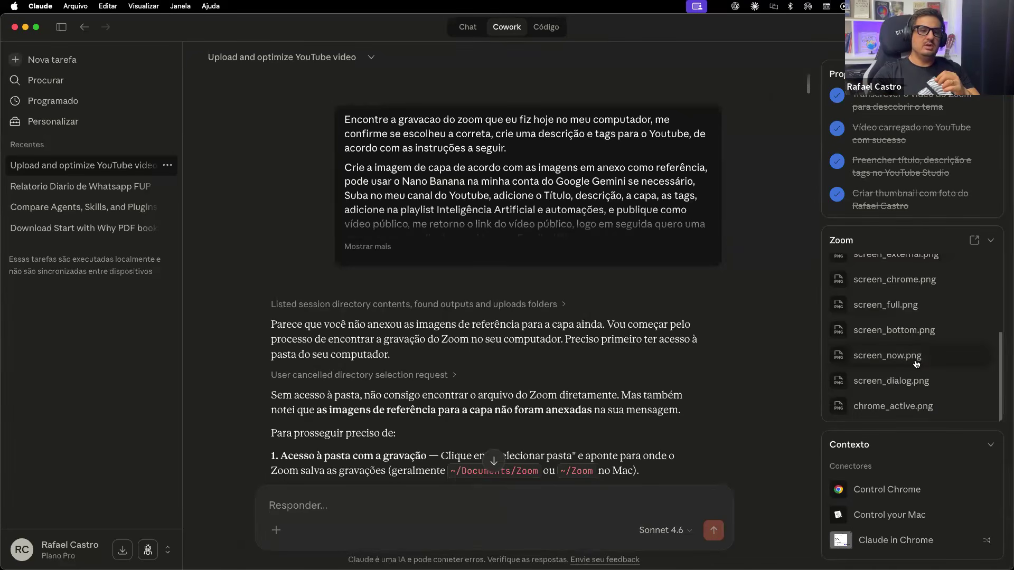
scroll(916, 359, up, 3)
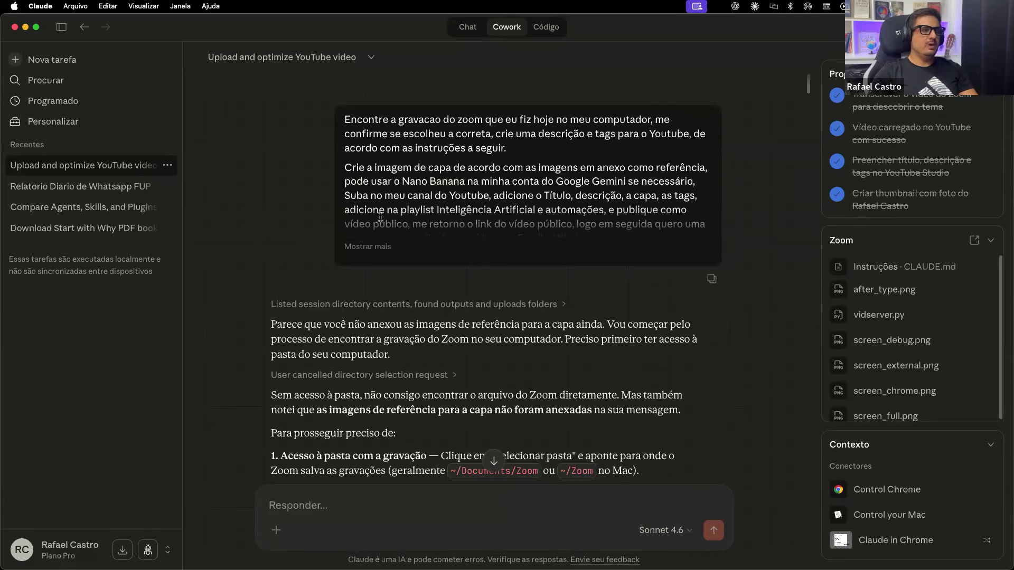
scroll(322, 256, down, 10)
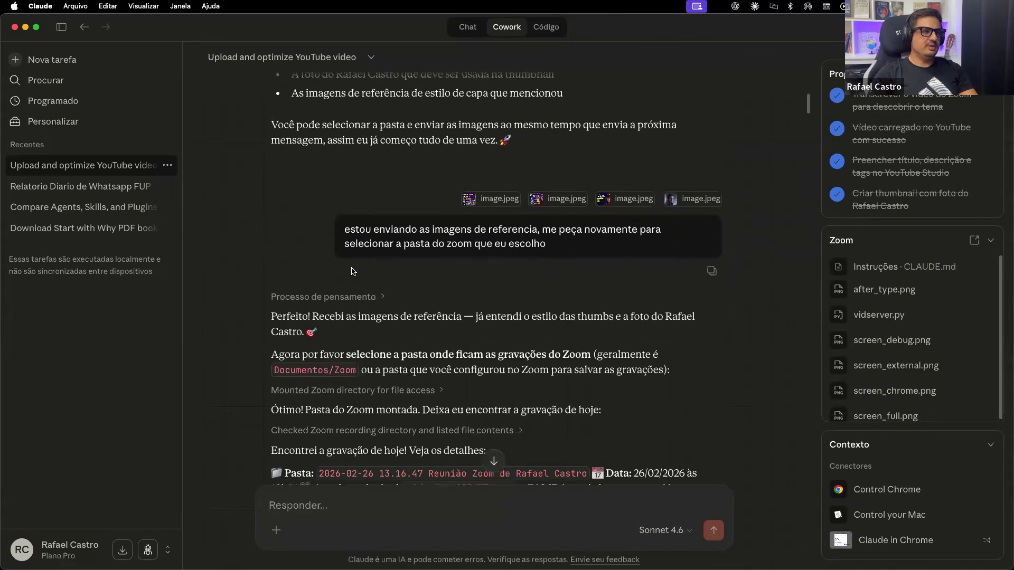
scroll(322, 256, down, 7)
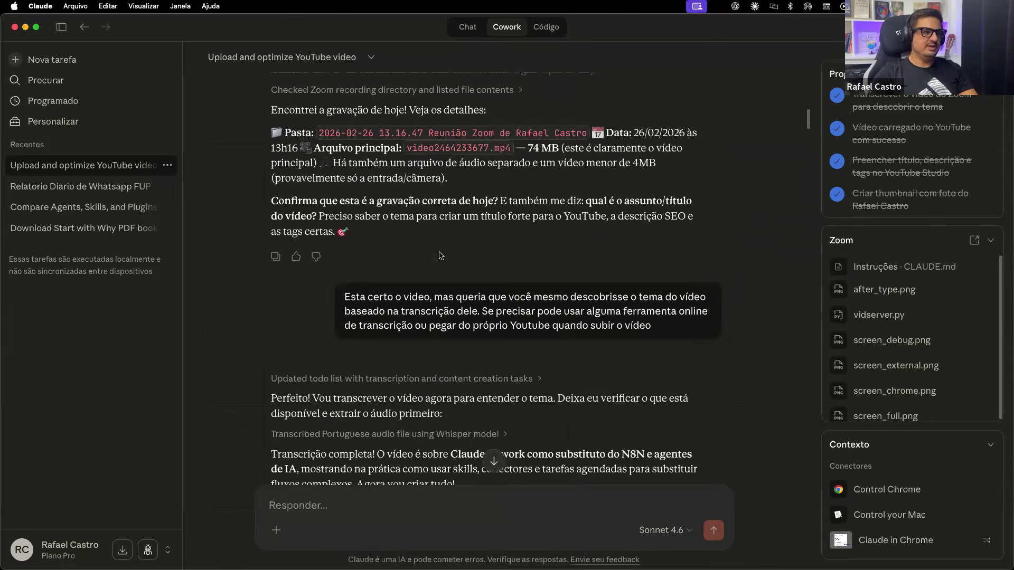
scroll(439, 265, down, 6)
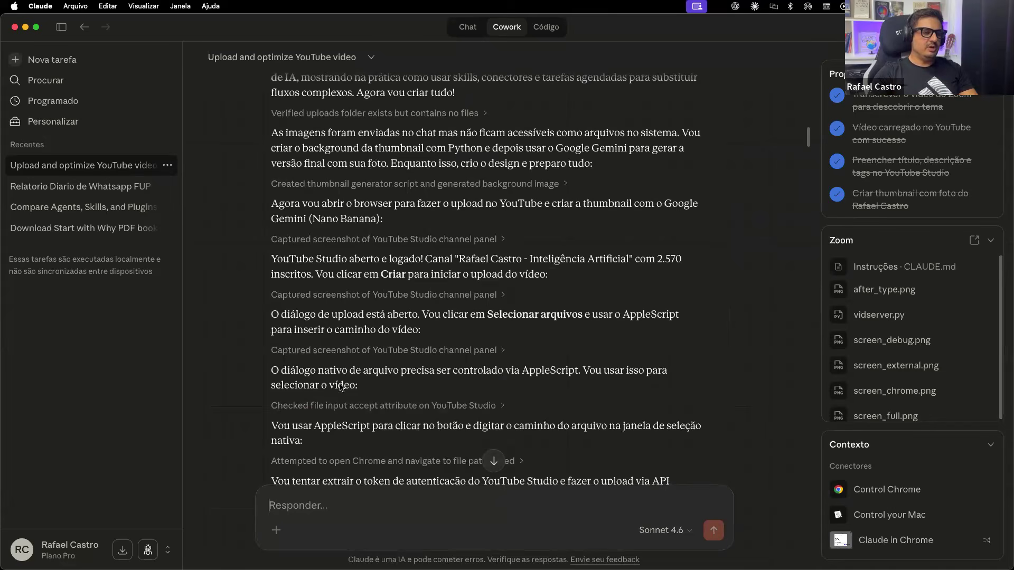
scroll(460, 384, down, 2)
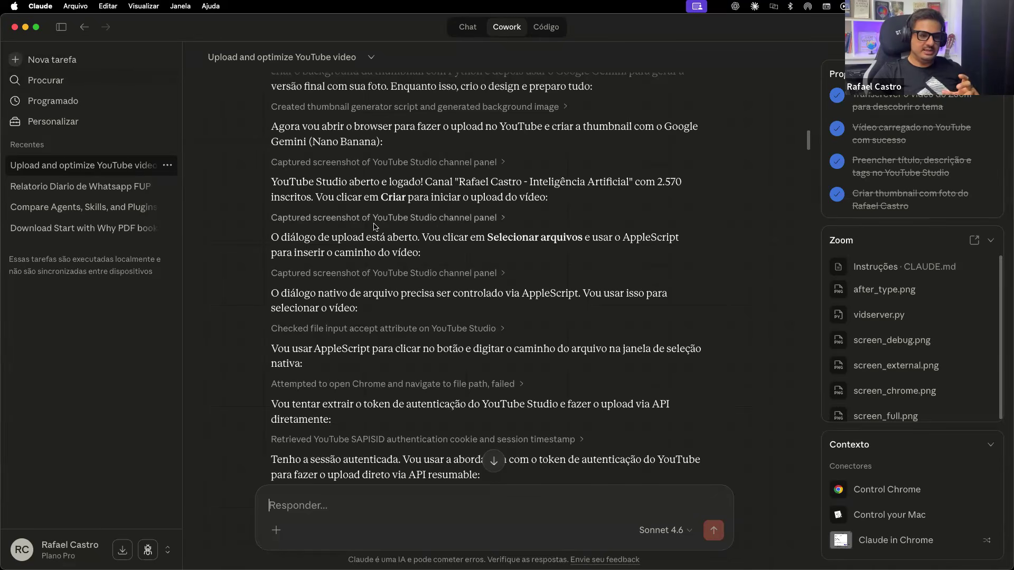
Switch to Codex to show its WhatsApp Web report thread, and return to Claude
click(613, 544)
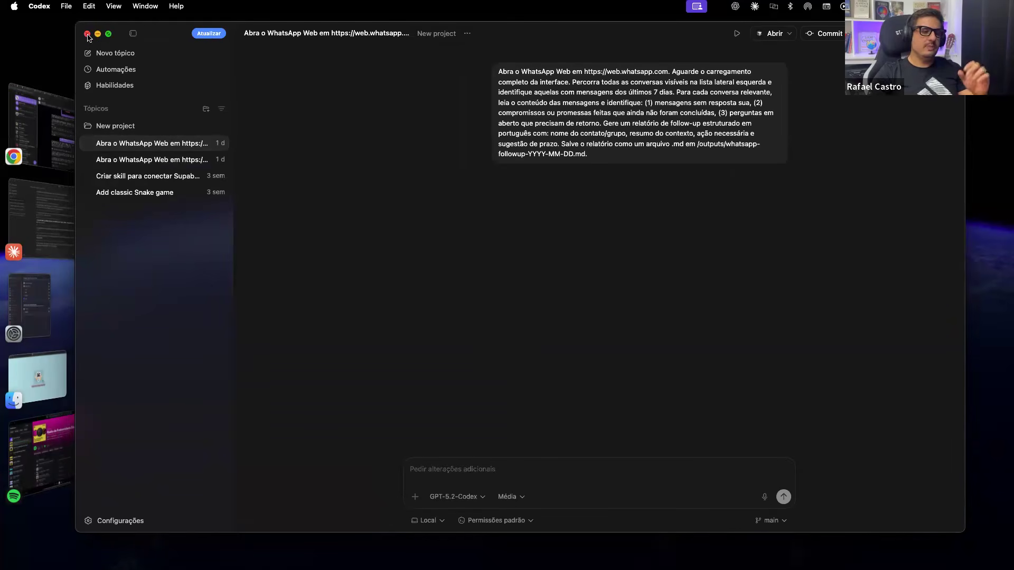
click(451, 479)
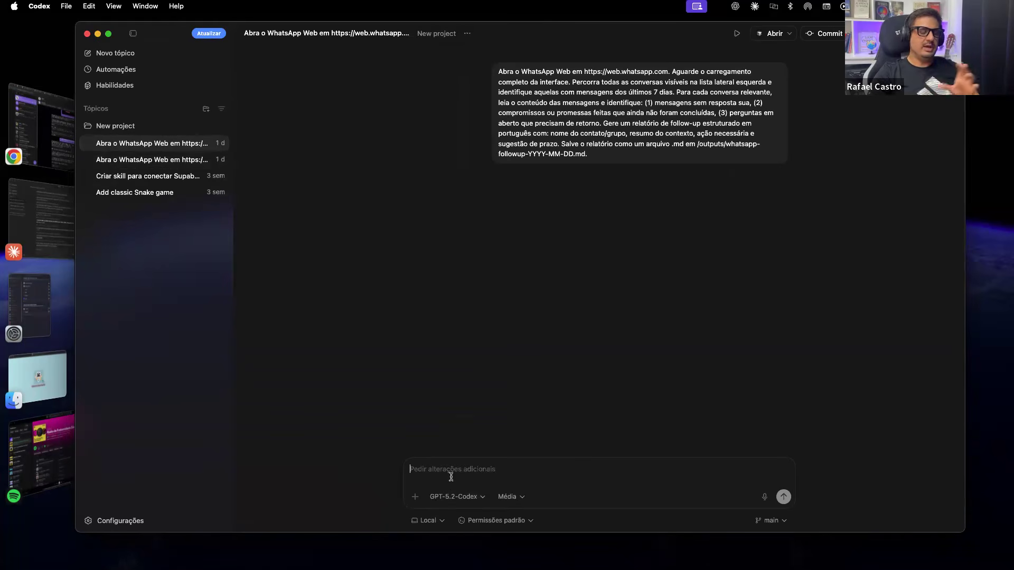
mouse_move(543, 551)
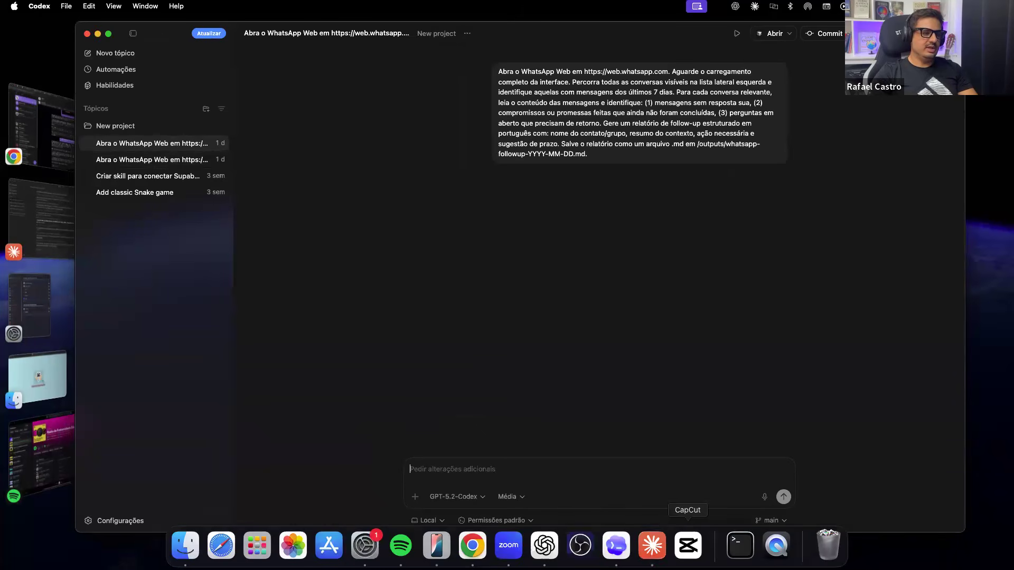
click(651, 545)
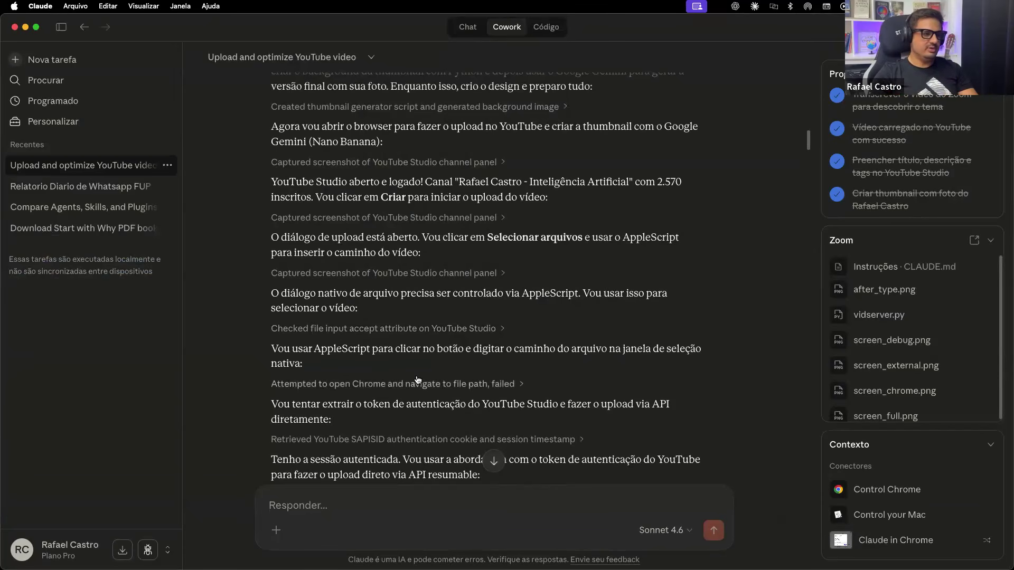
Examine the rest of the YouTube upload session, from the playlist and tag work to the final summary of completed and pending items
scroll(417, 379, up, 5)
scroll(421, 378, down, 15)
scroll(424, 384, down, 15)
scroll(424, 383, up, 6)
scroll(424, 382, down, 10)
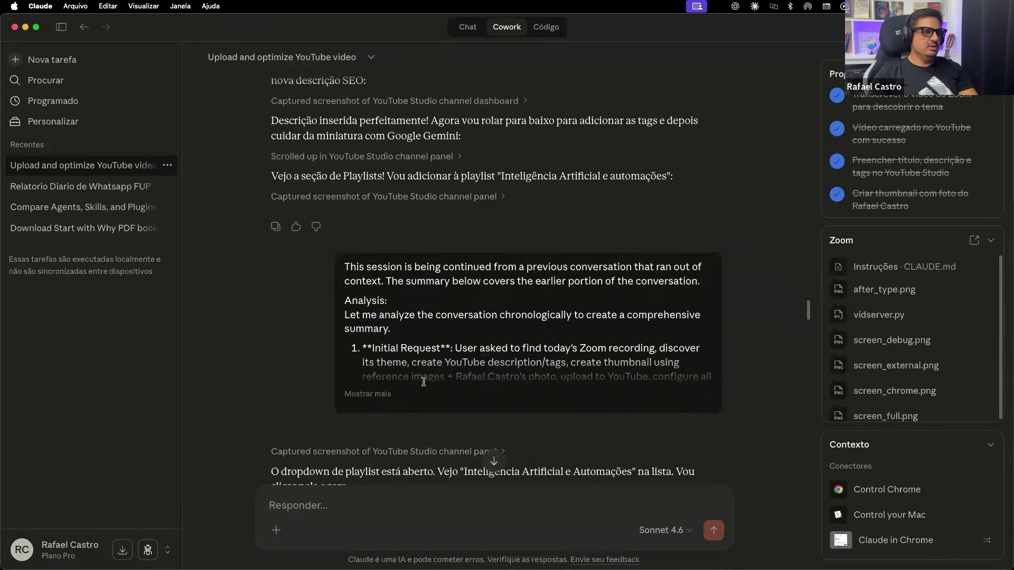
scroll(424, 382, down, 15)
scroll(422, 385, up, 15)
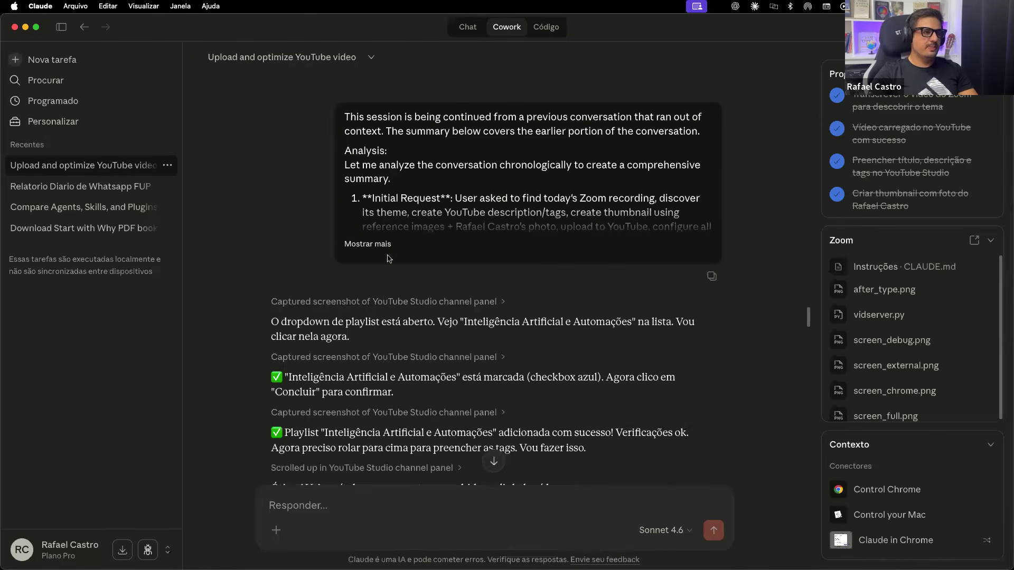
scroll(397, 312, down, 3)
scroll(397, 312, down, 15)
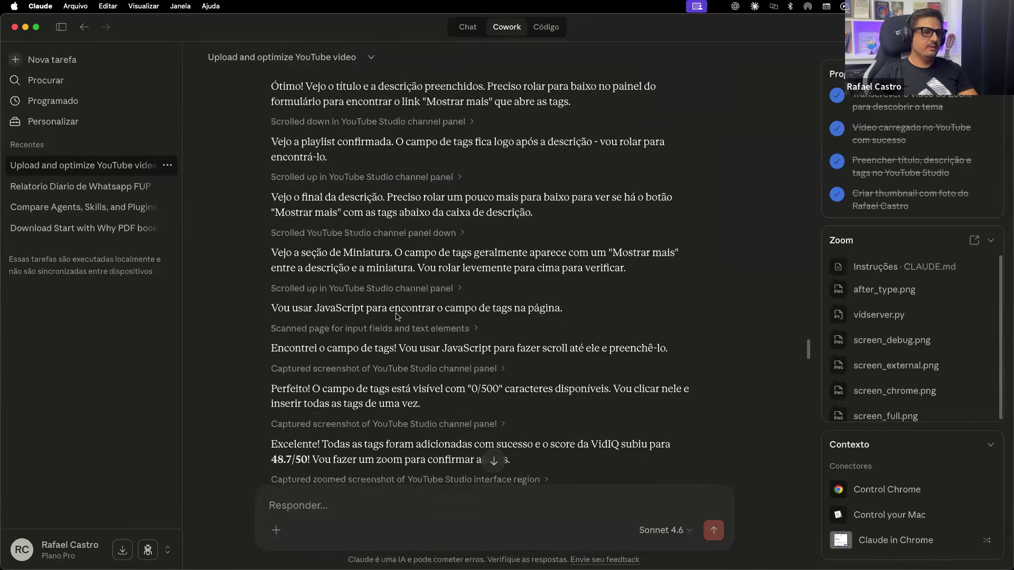
scroll(397, 315, down, 20)
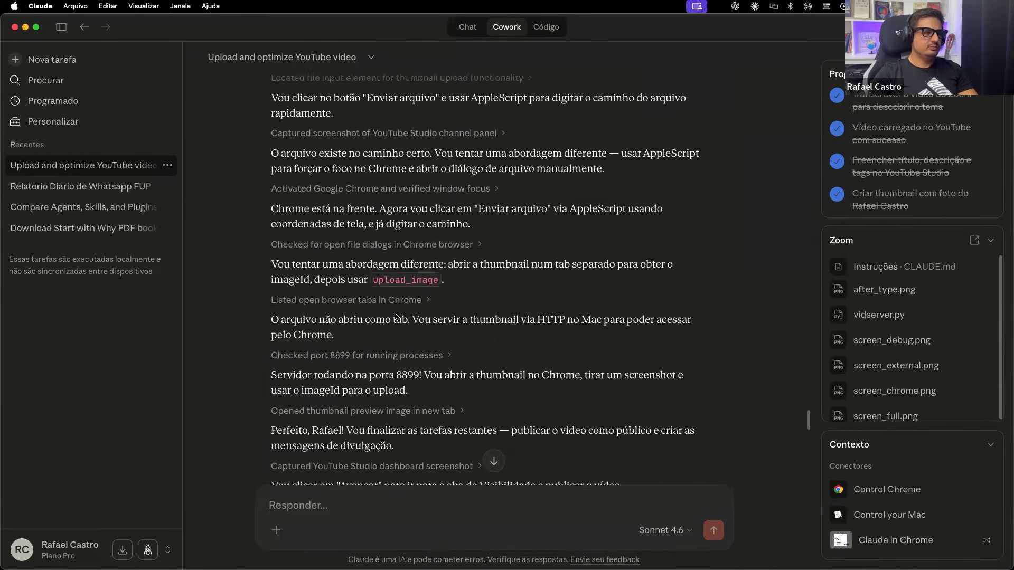
scroll(394, 315, down, 10)
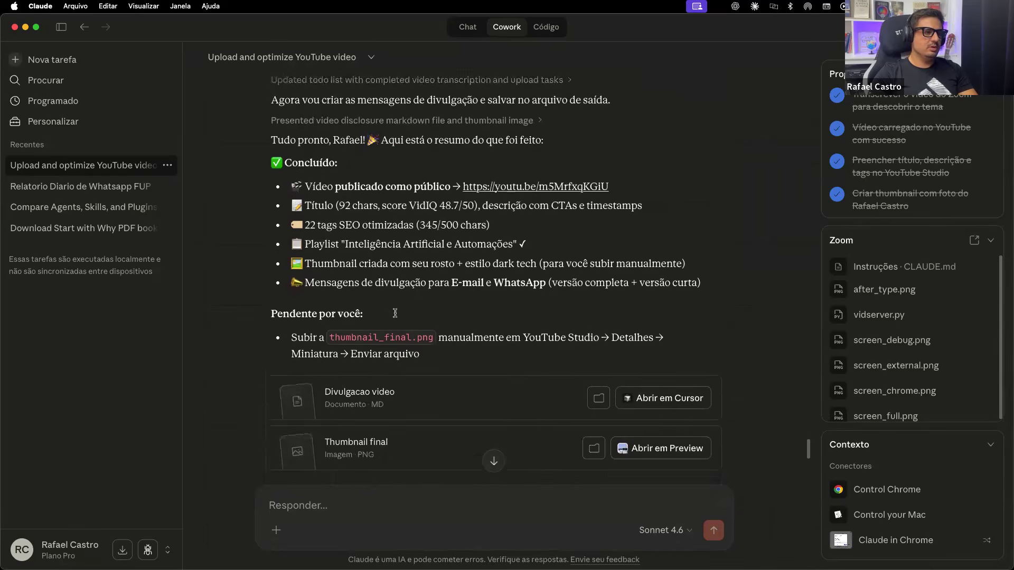
scroll(397, 319, up, 9)
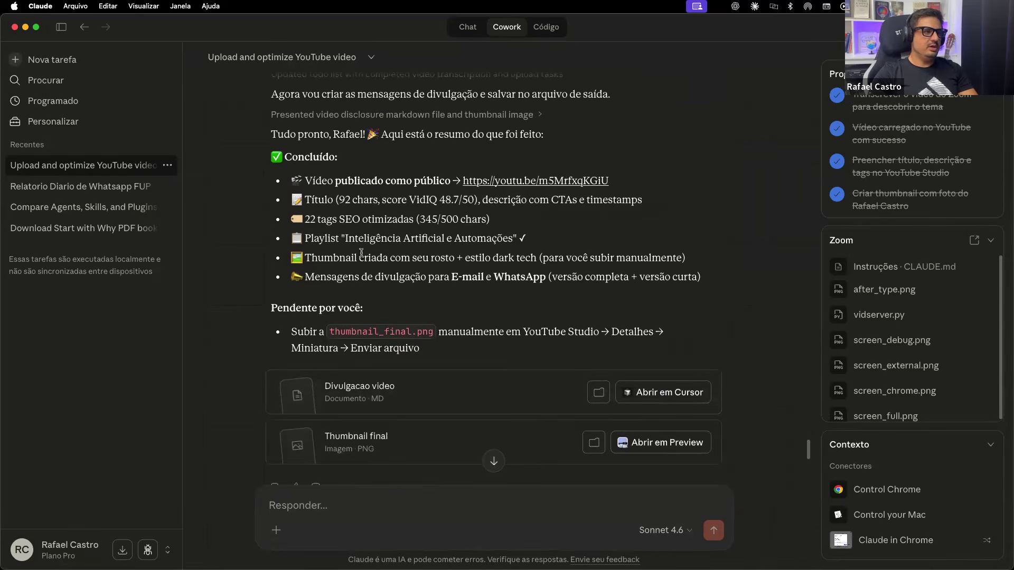
Open the published YouTube video from the link in the task summary and skip ahead to about 1:23
scroll(351, 320, down, 1)
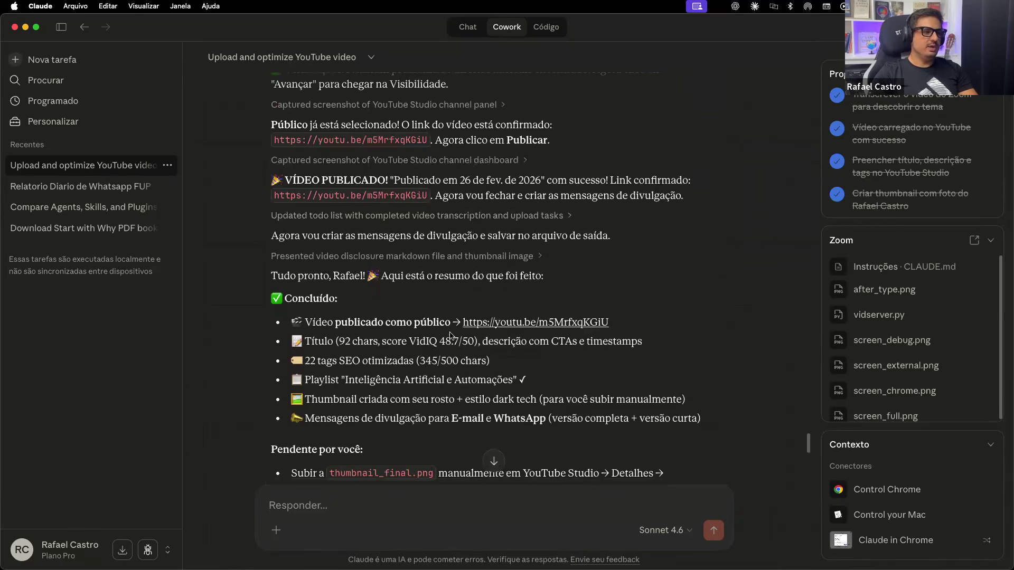
scroll(450, 335, down, 4)
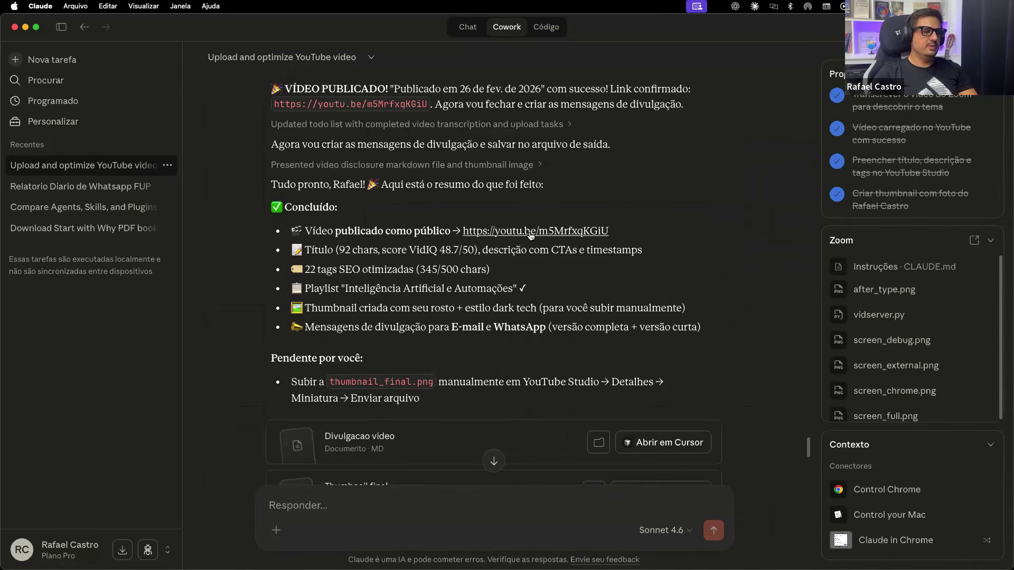
click(530, 233)
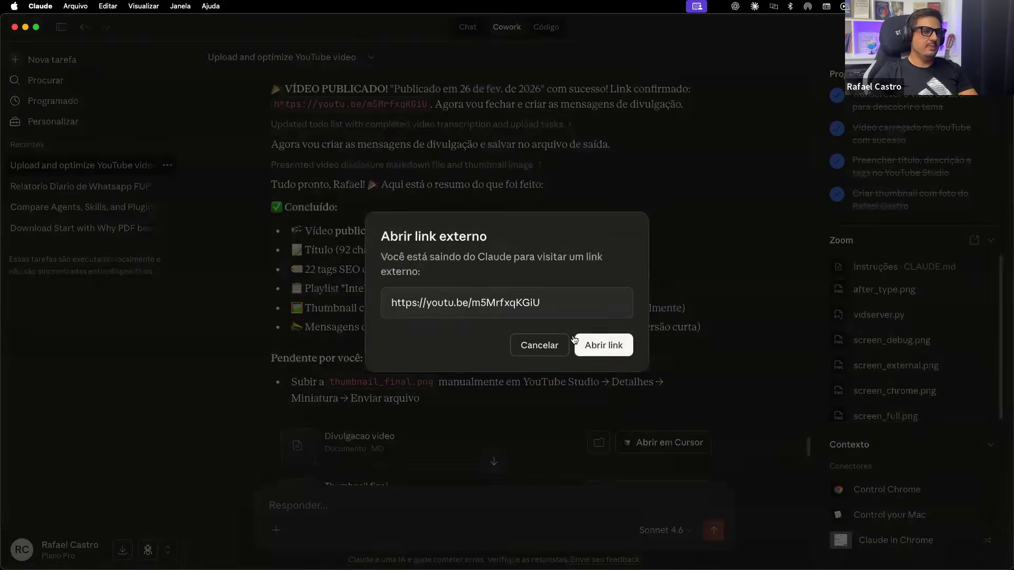
click(591, 342)
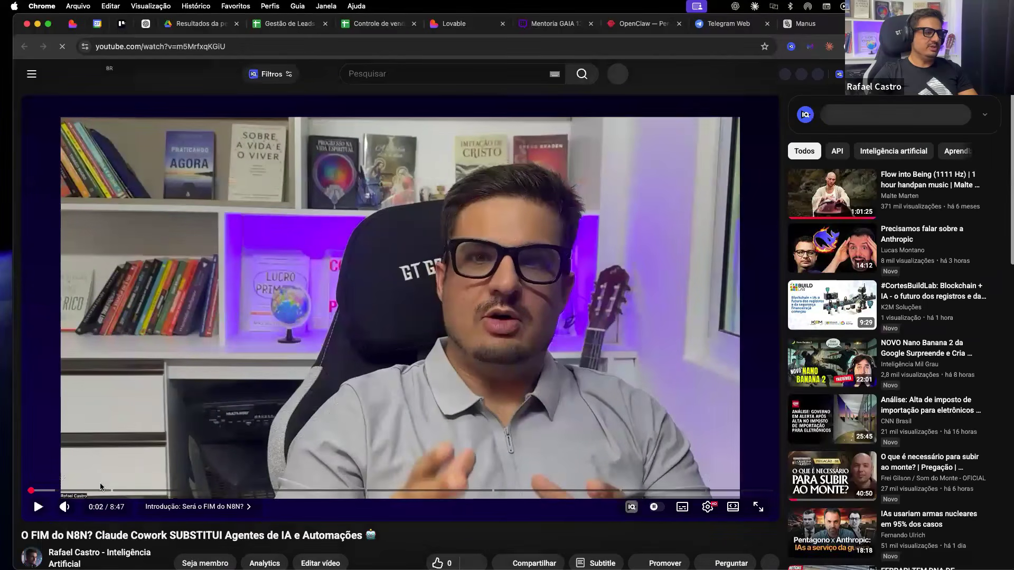
click(78, 490)
click(144, 490)
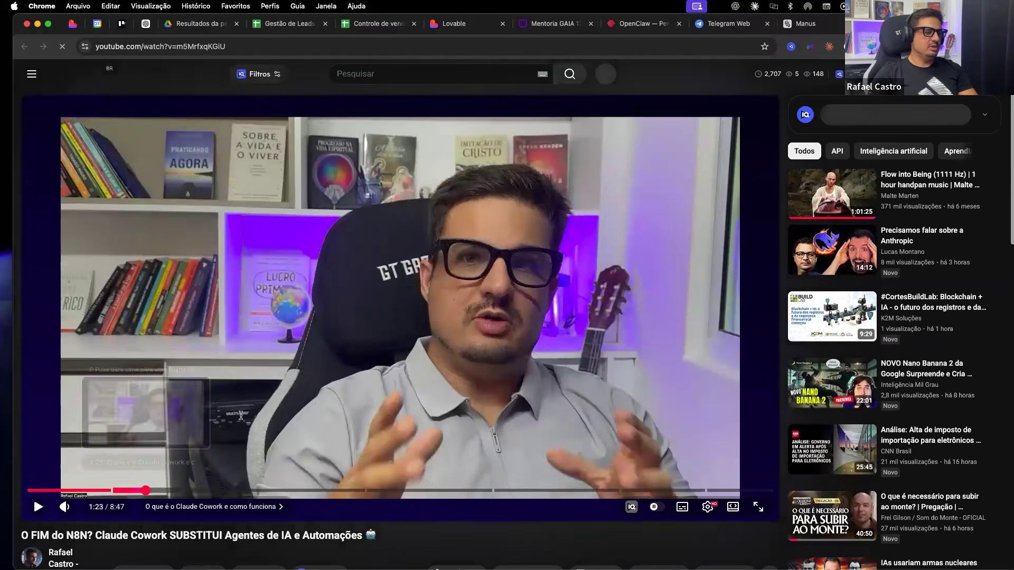
Expand the YouTube video's description and examine its text, course links, timestamps and chapters
scroll(329, 488, down, 3)
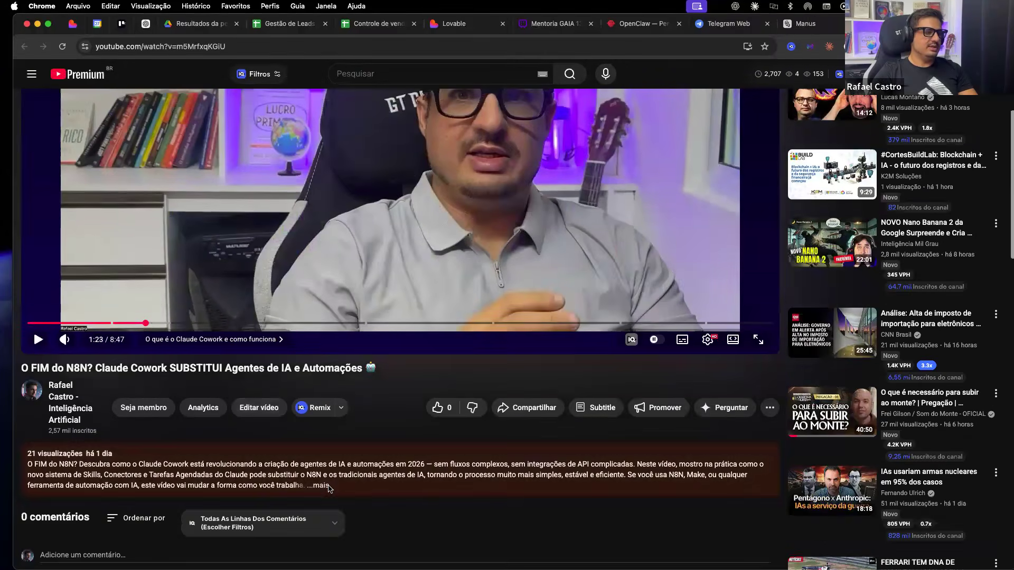
click(319, 485)
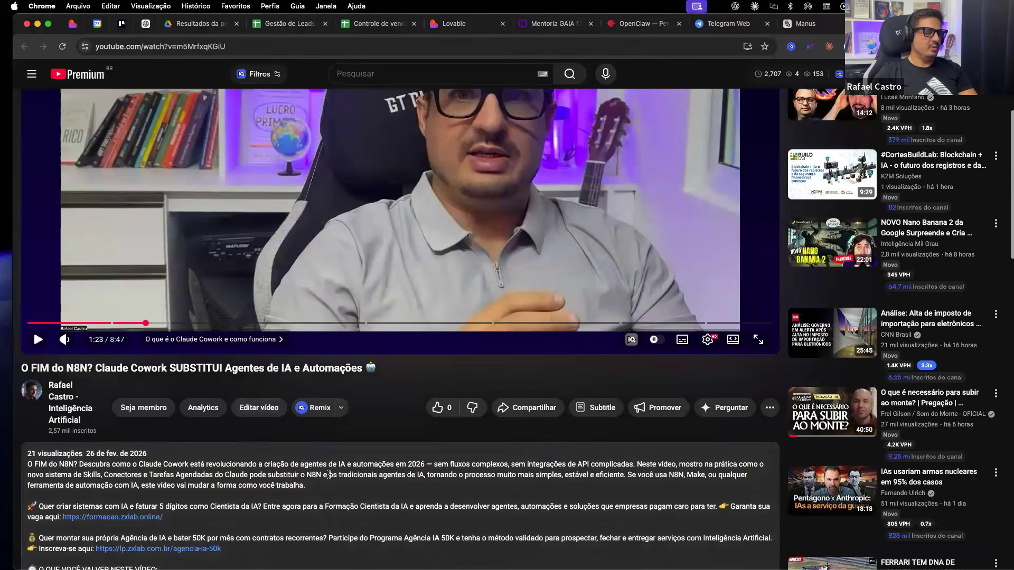
scroll(150, 374, down, 4)
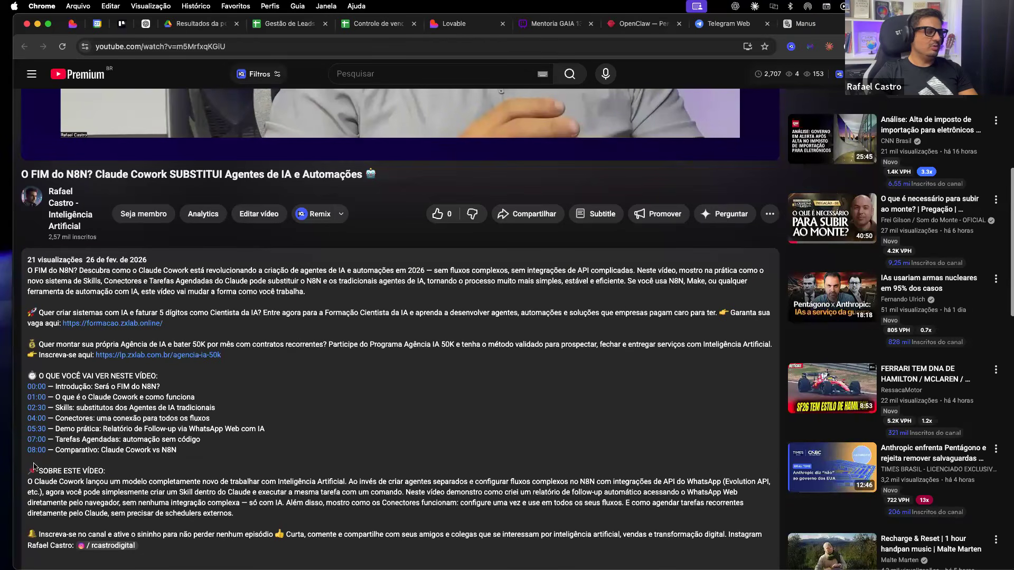
scroll(179, 475, down, 3)
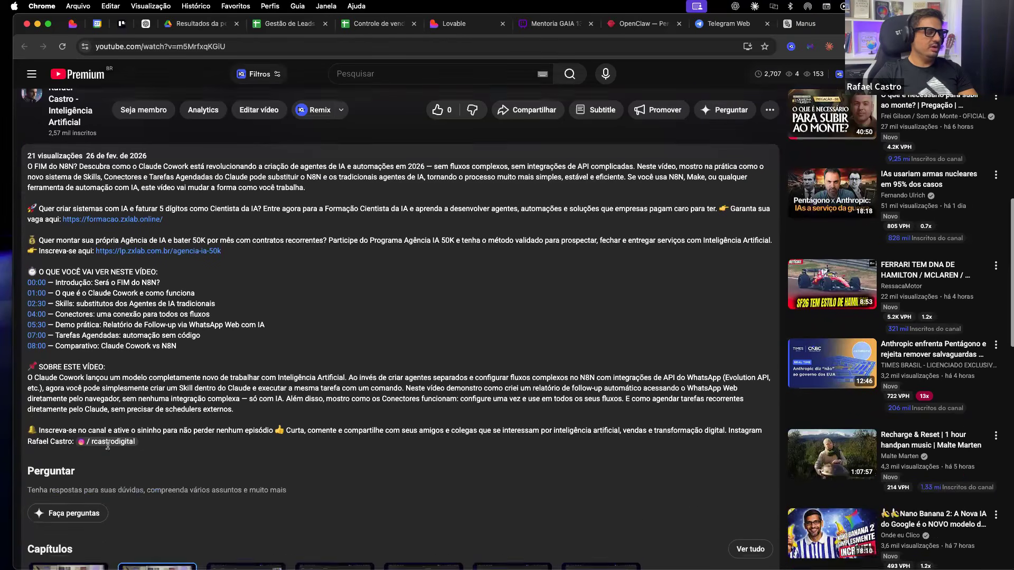
scroll(185, 475, down, 6)
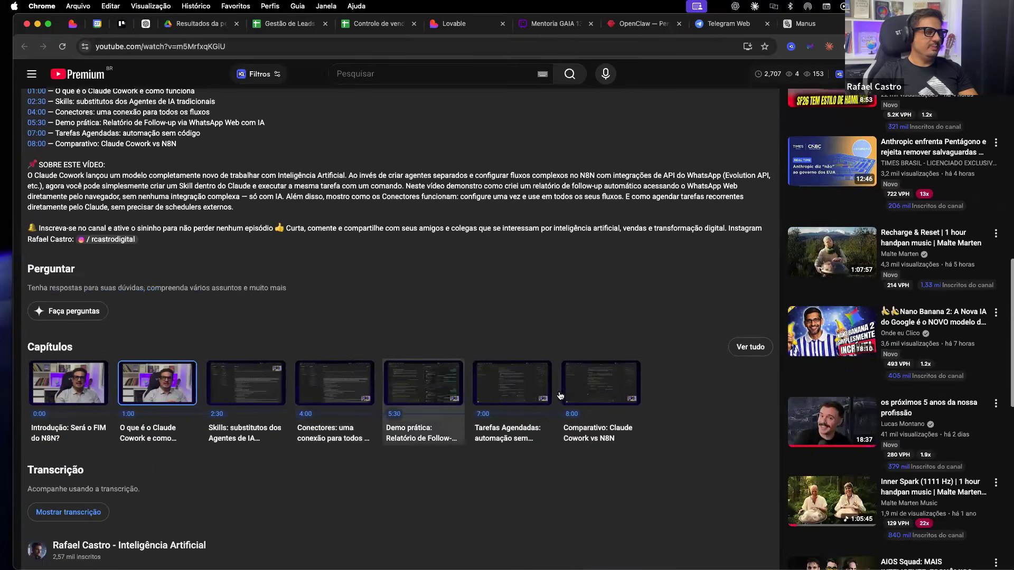
scroll(298, 419, up, 6)
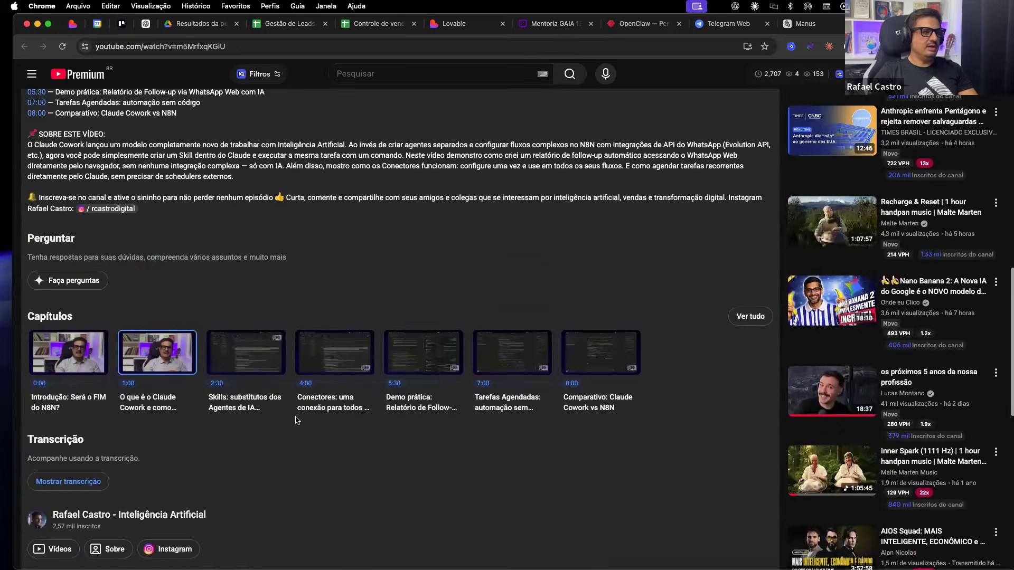
scroll(299, 421, up, 4)
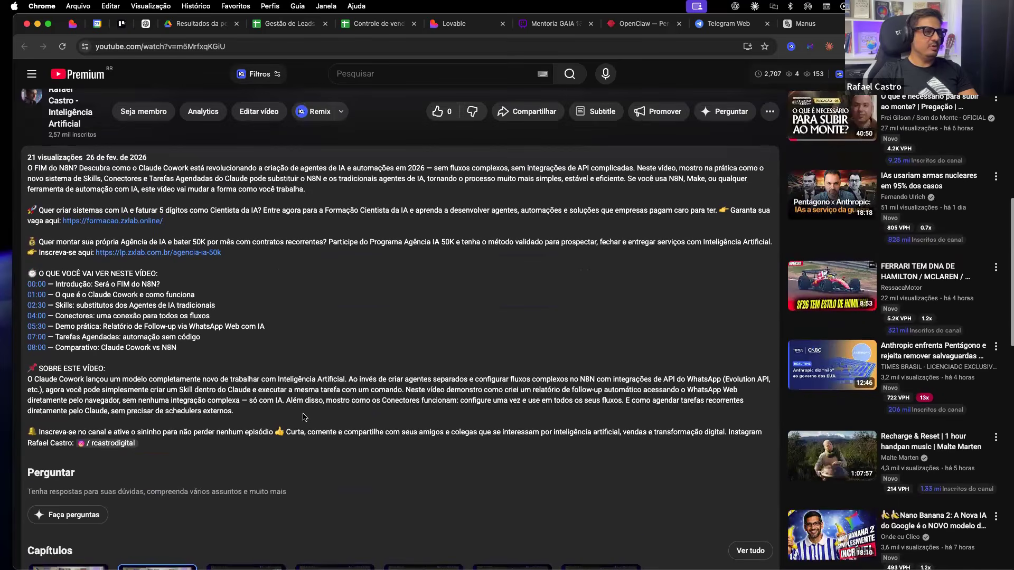
scroll(304, 416, up, 1)
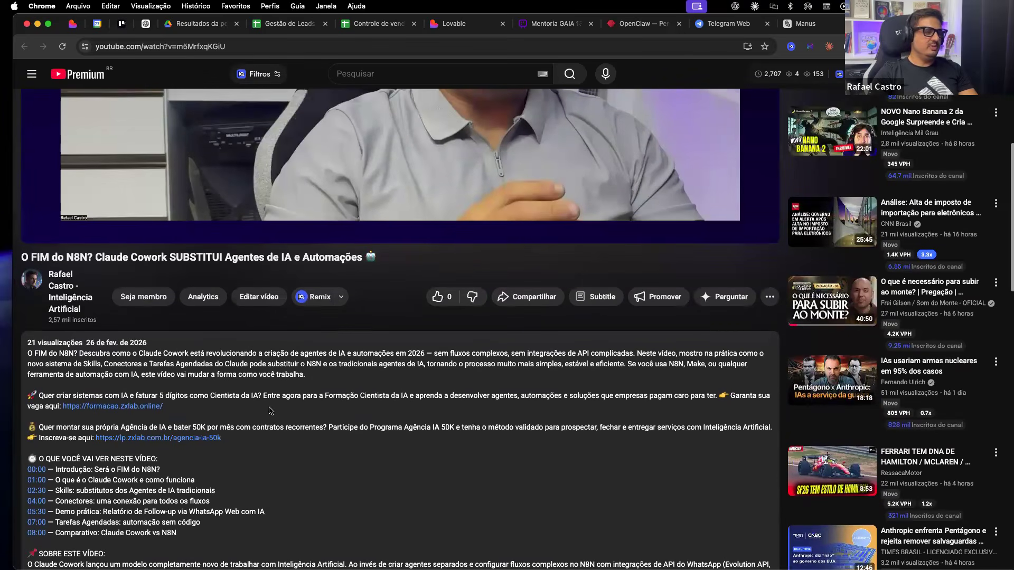
scroll(269, 411, up, 5)
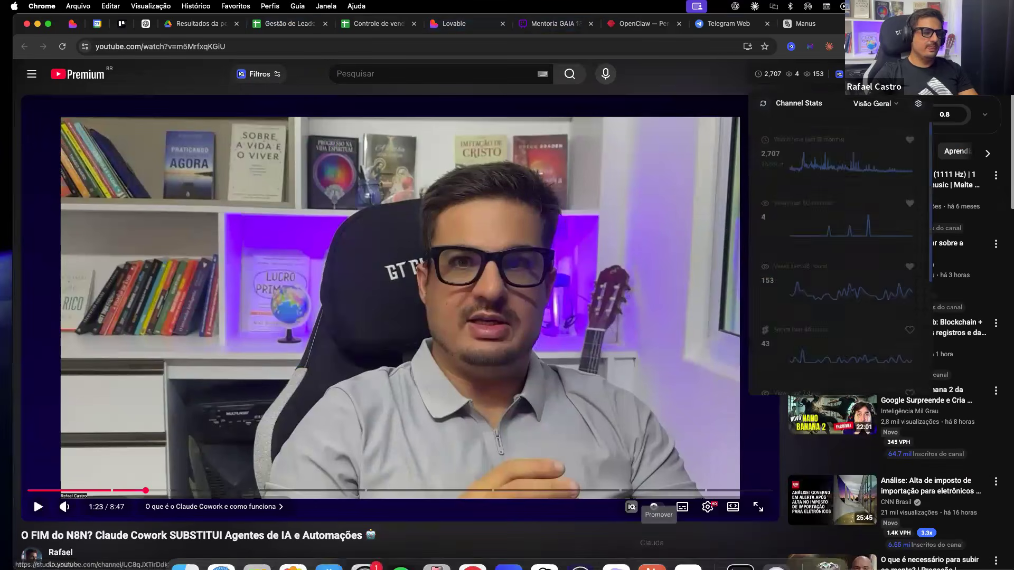
Return to Claude and highlight the summary's completed items, from the title and tags to the e-mail and WhatsApp messages
click(647, 553)
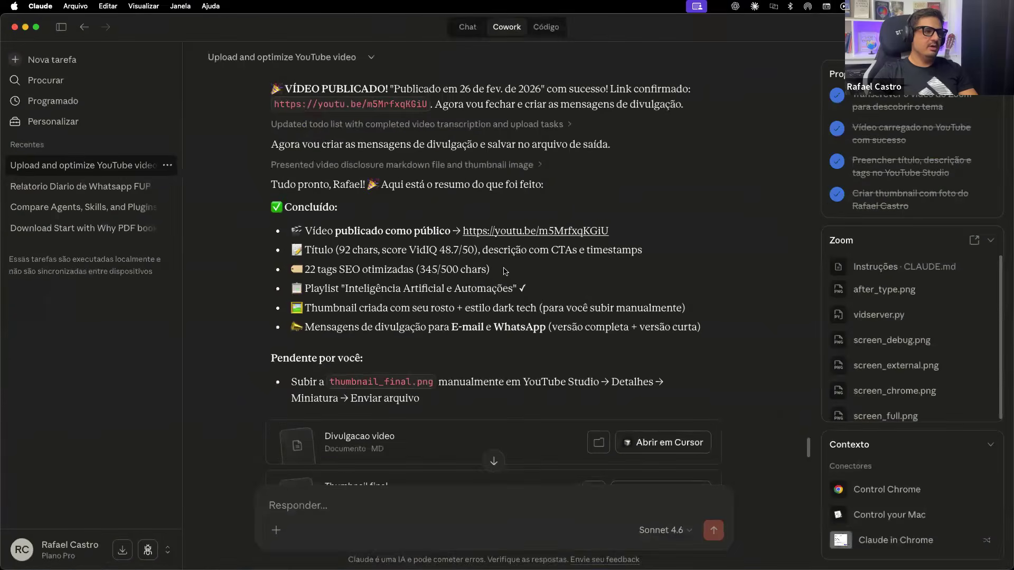
drag(345, 246, 437, 248)
drag(327, 269, 418, 264)
click(317, 286)
drag(344, 288, 555, 307)
click(336, 307)
click(471, 306)
drag(320, 327, 650, 328)
click(446, 327)
click(501, 317)
Examine the Google Drive document request through its completion message and highlight the list of e-mail and WhatsApp copies
scroll(481, 341, down, 3)
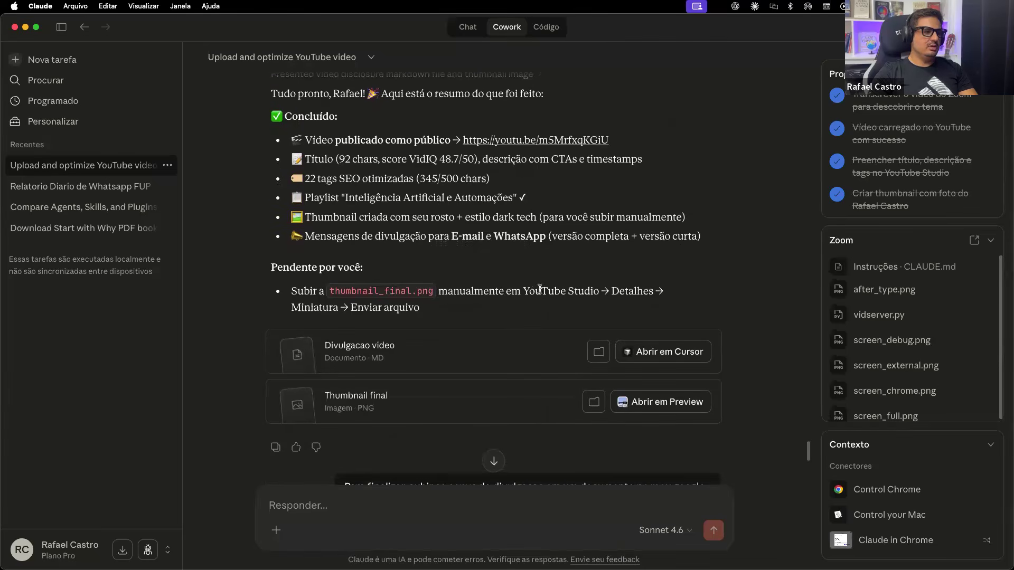
scroll(611, 299, down, 2)
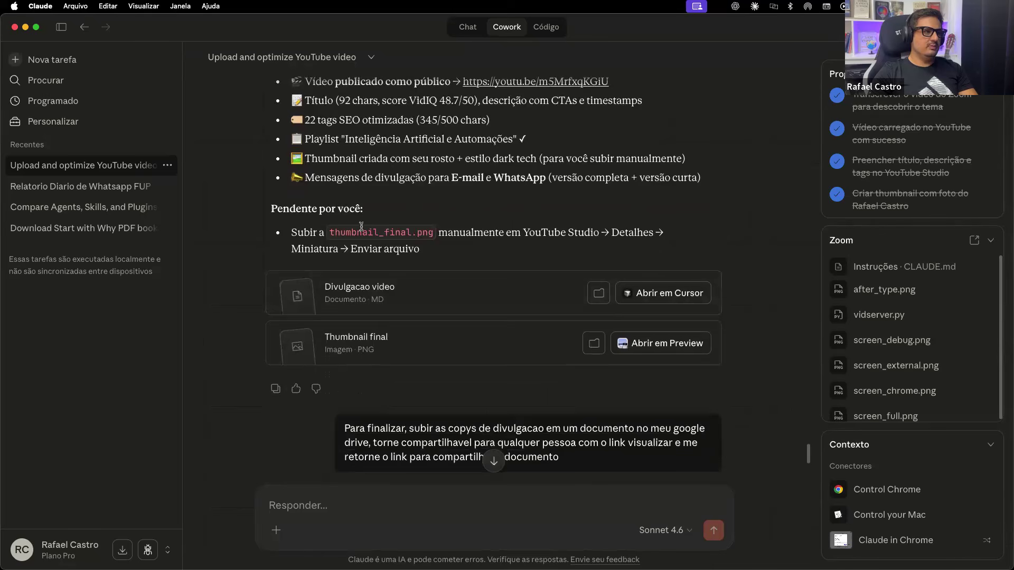
scroll(369, 222, down, 2)
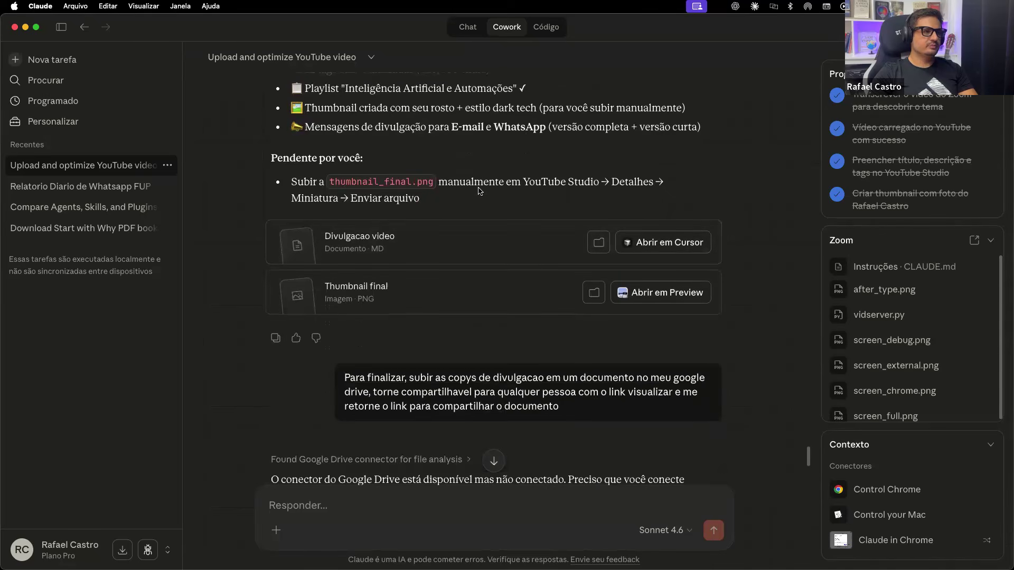
scroll(517, 217, down, 7)
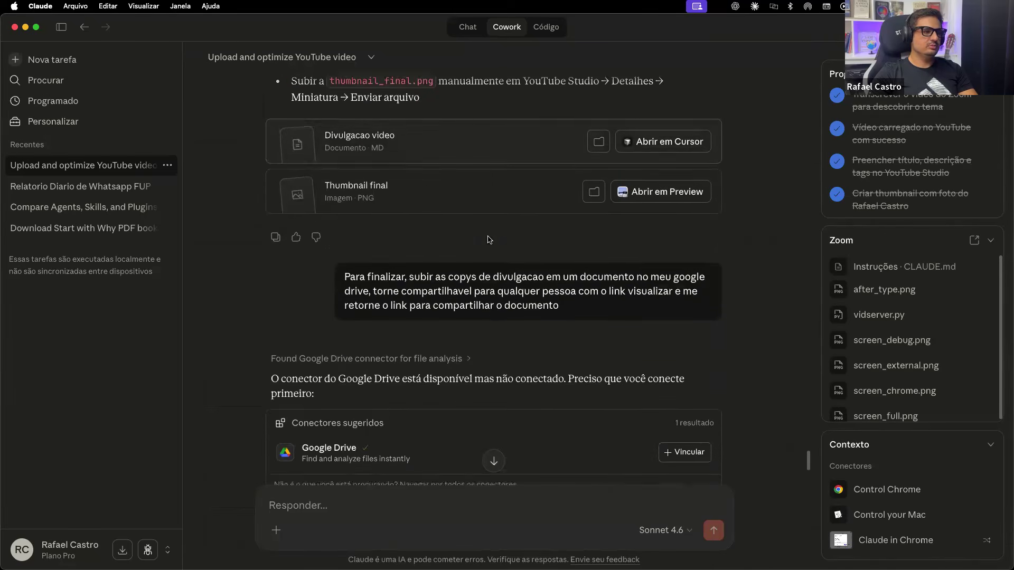
scroll(486, 240, down, 20)
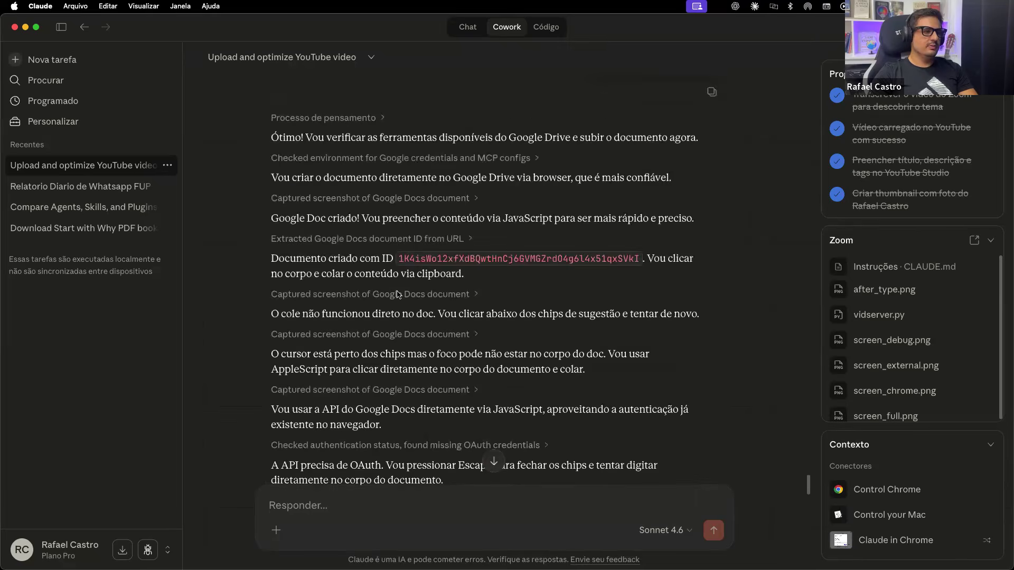
scroll(400, 293, down, 20)
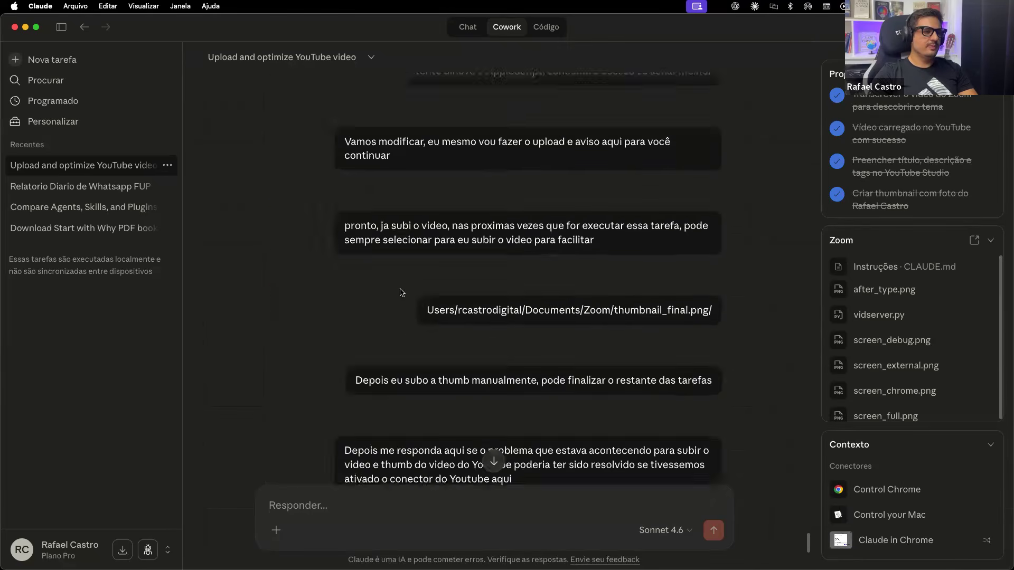
scroll(333, 268, up, 20)
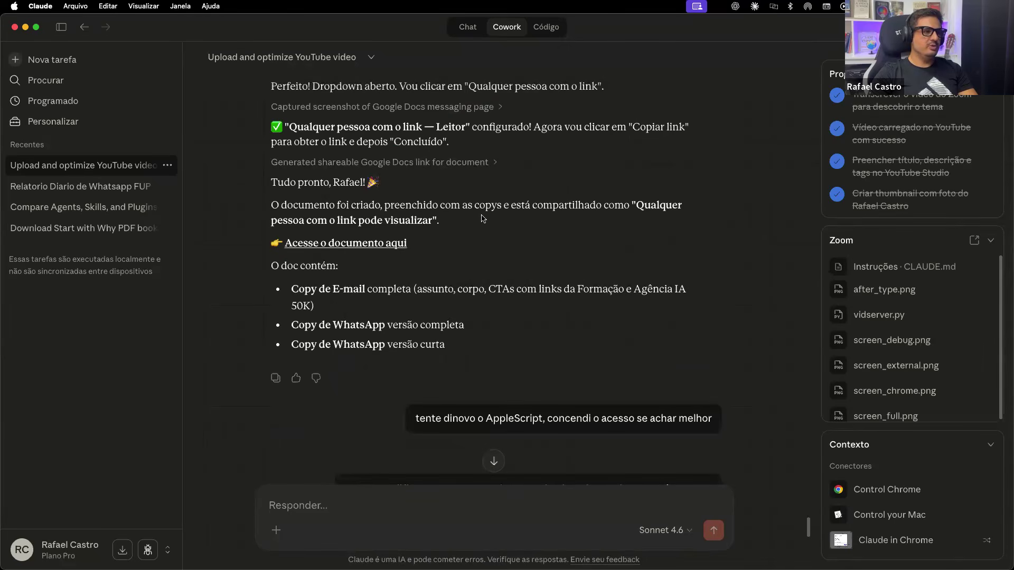
drag(341, 280, 445, 346)
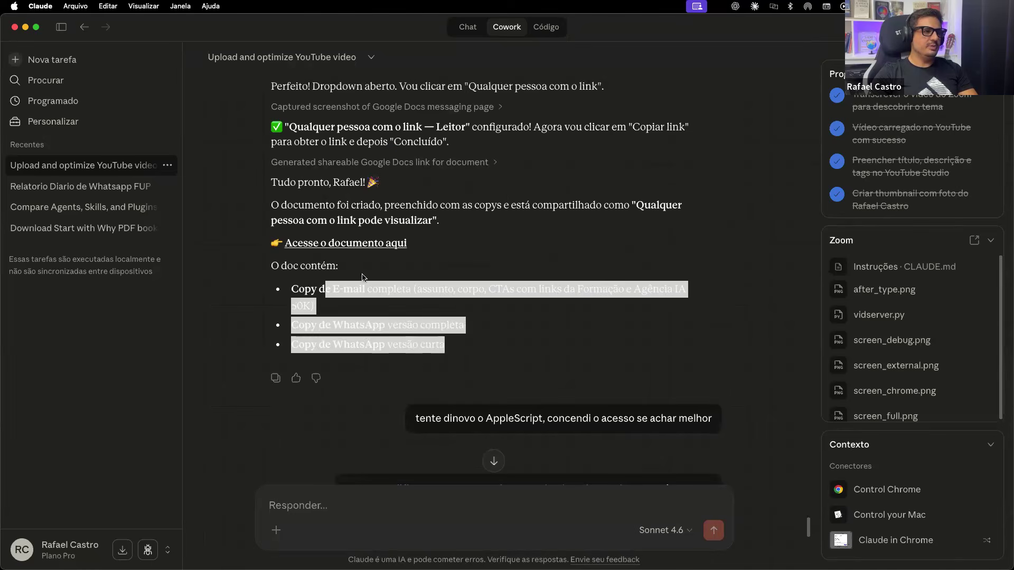
click(352, 237)
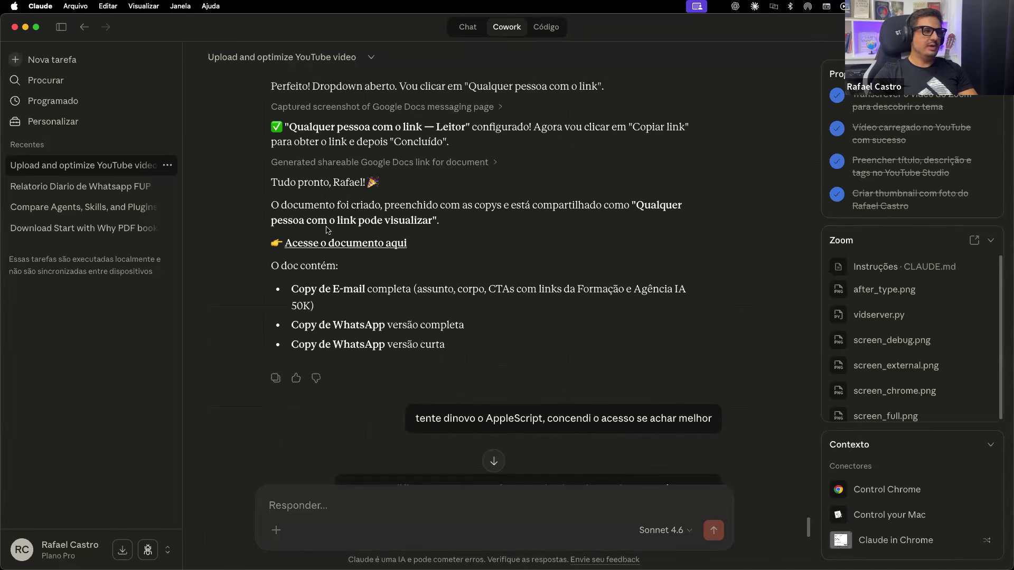
Review the conversation again from the shared Google Docs result back to the YouTube Studio upload attempts
scroll(358, 244, up, 2)
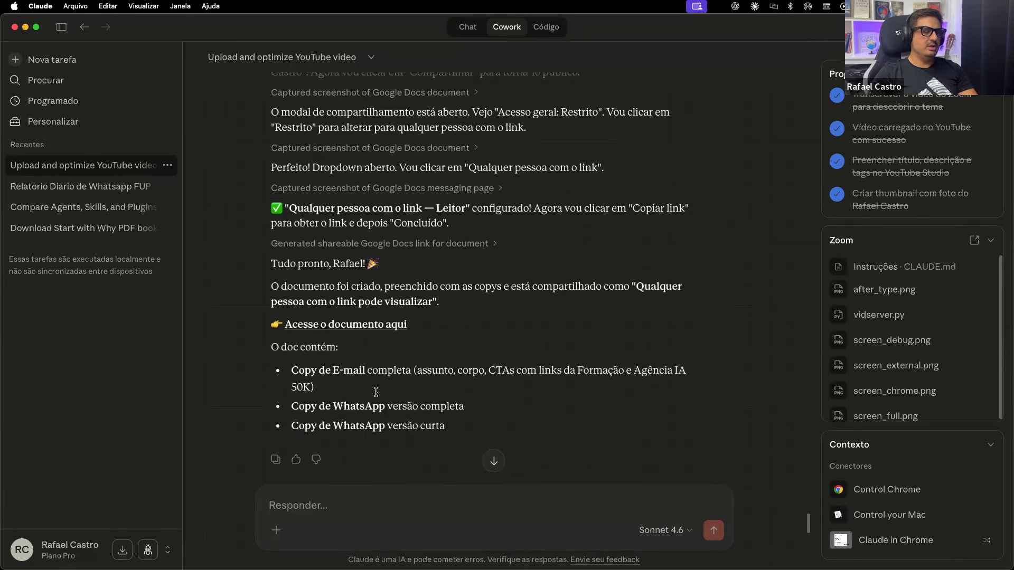
scroll(387, 404, down, 10)
scroll(387, 405, up, 15)
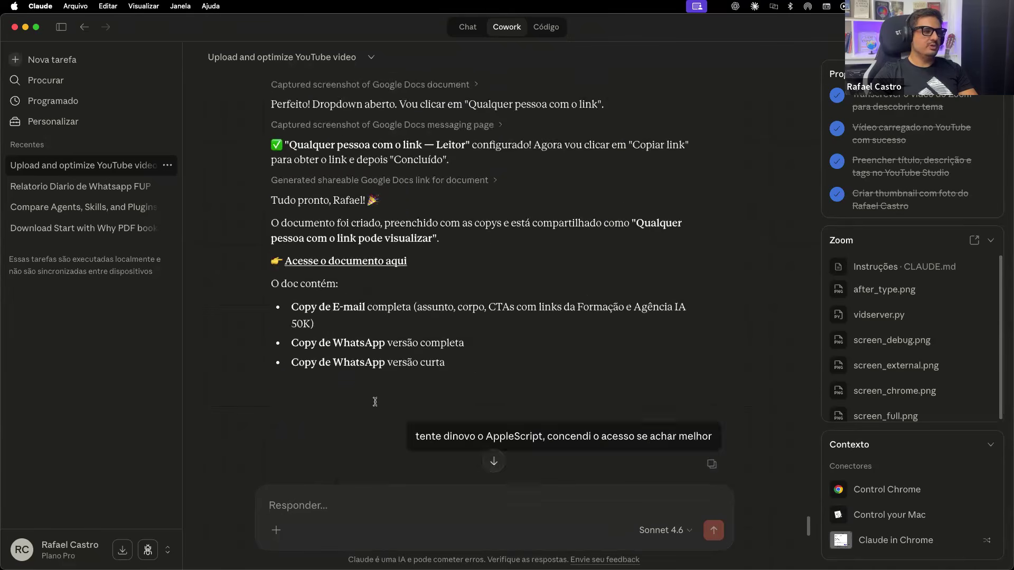
scroll(376, 411, down, 20)
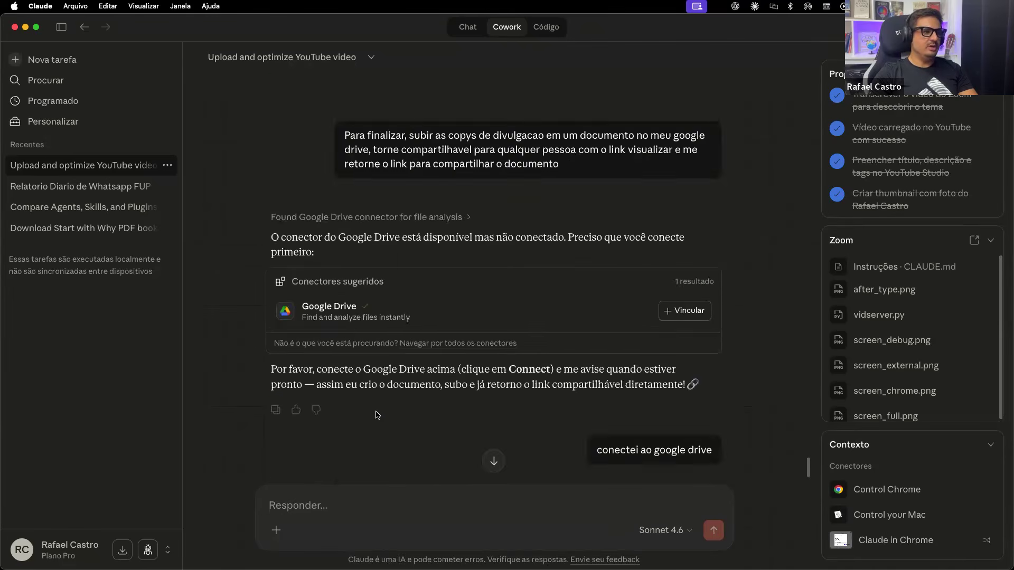
scroll(376, 414, up, 20)
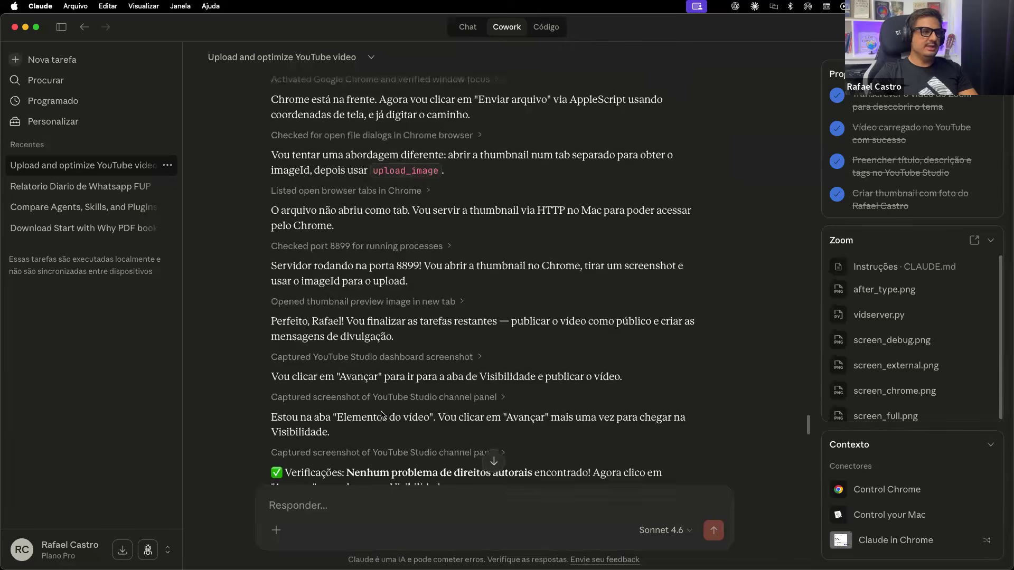
scroll(384, 428, up, 15)
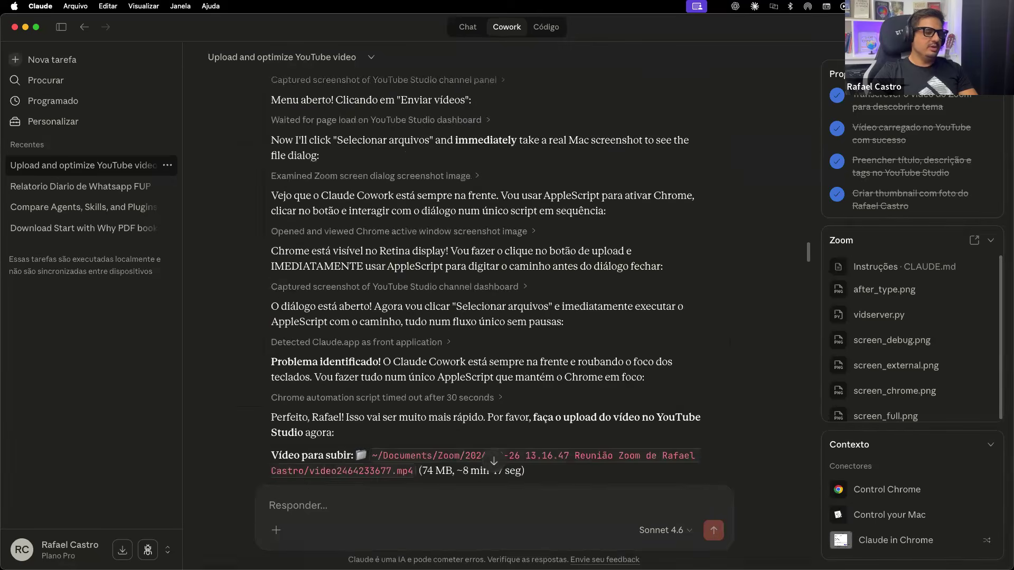
Switch to Chrome and show the Mentoria GAIA 13/02 mind map with its "Sistemas de Automação" branches
click(481, 553)
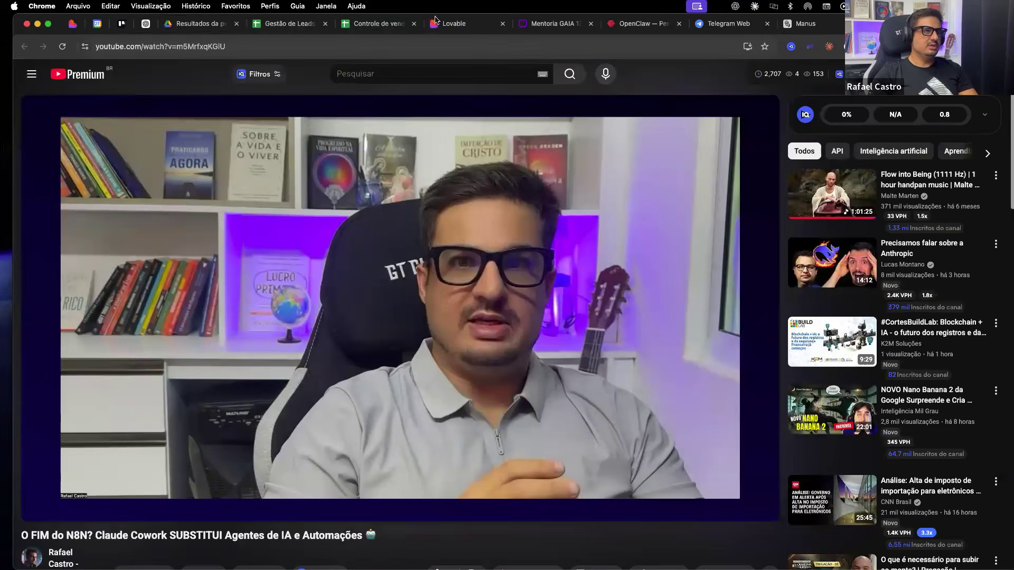
click(554, 26)
drag(411, 230, 493, 227)
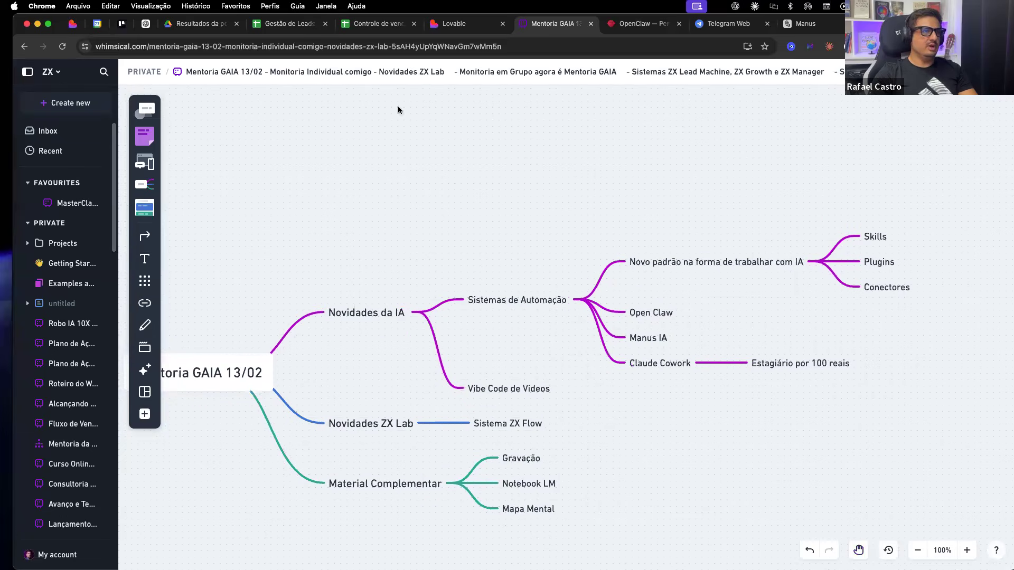
Open Replit in a new browser tab and choose its Replit Animation feature for the new project
key(super+t)
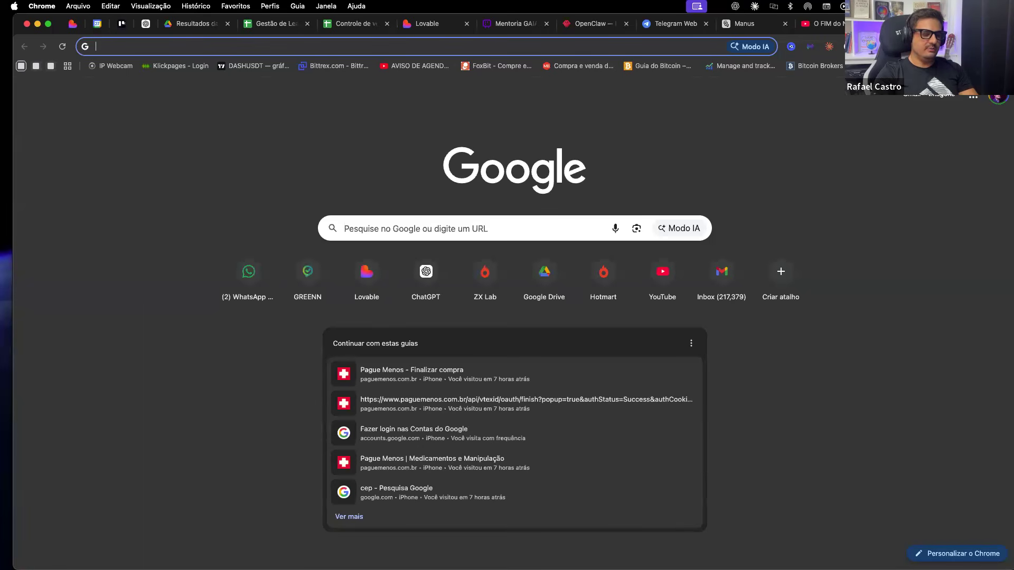
text(replit)
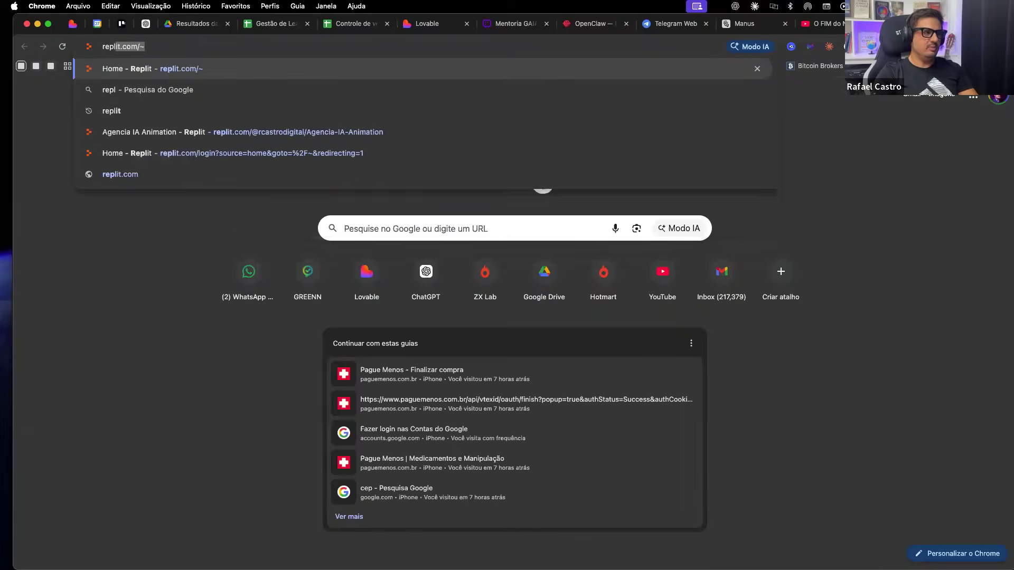
key(Return)
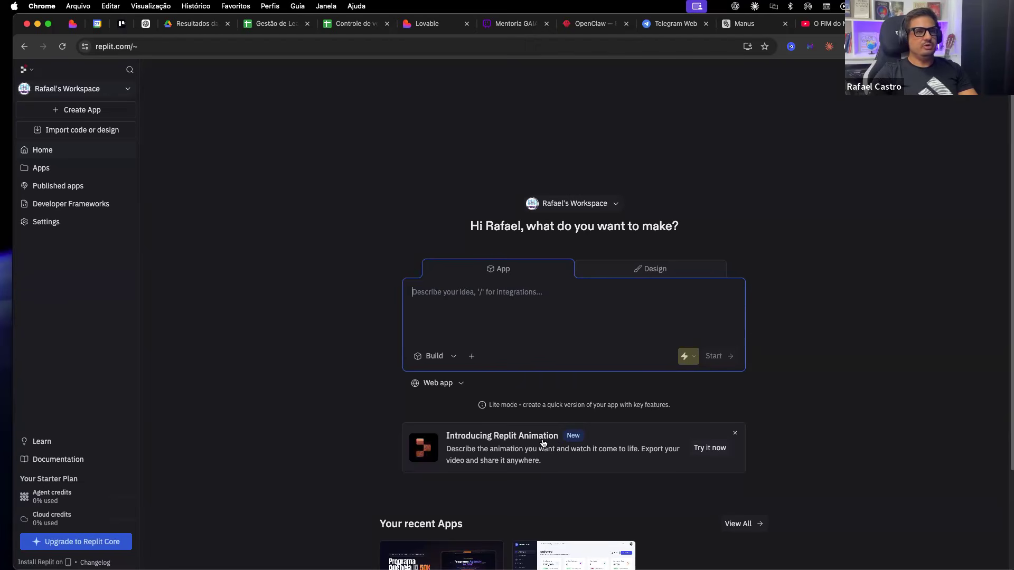
click(593, 452)
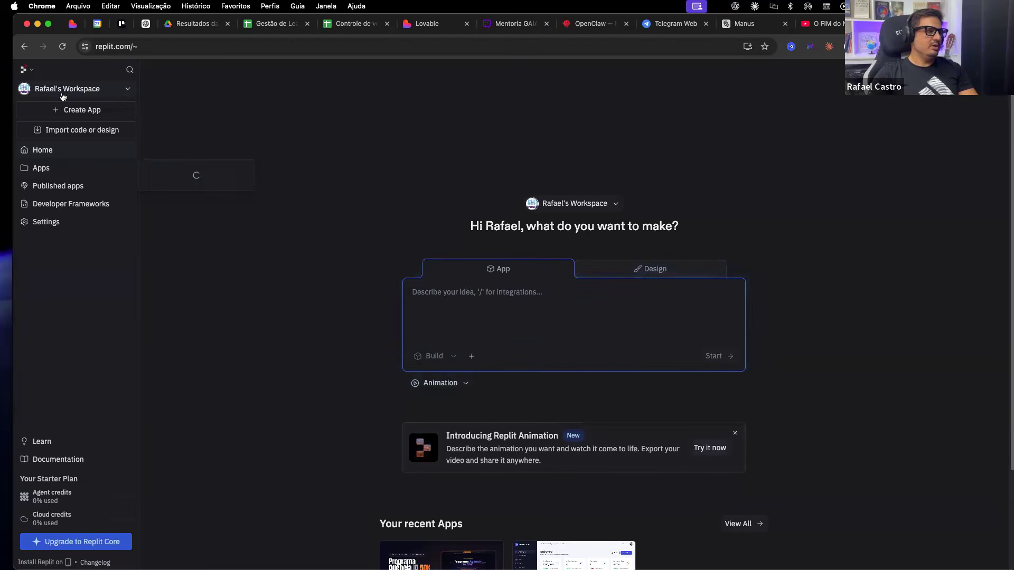
Open the recent Agencia IA Animation project in Replit and examine its animation prompts and the earlier timing-change requests
click(79, 88)
click(79, 89)
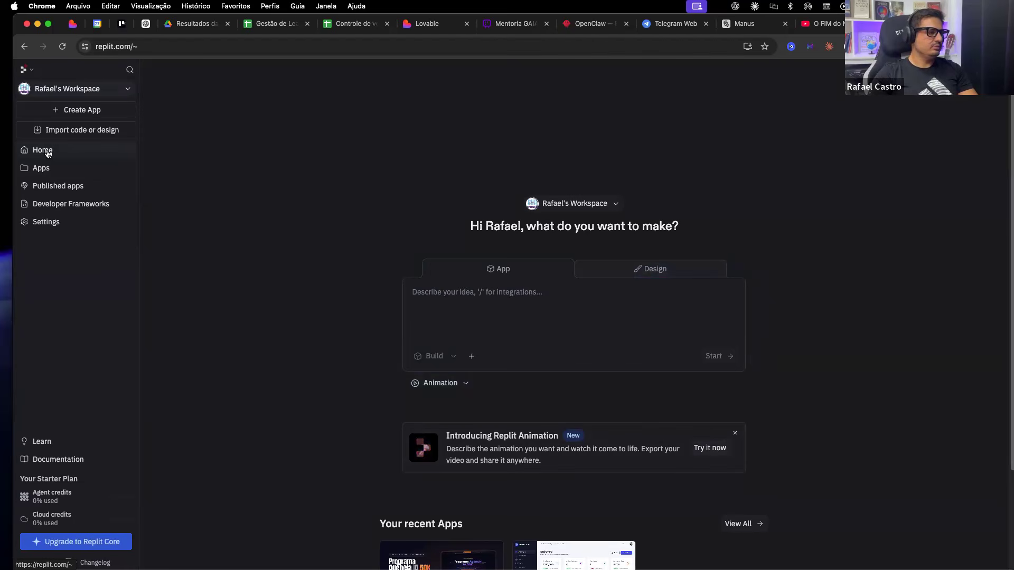
scroll(428, 366, down, 3)
click(411, 482)
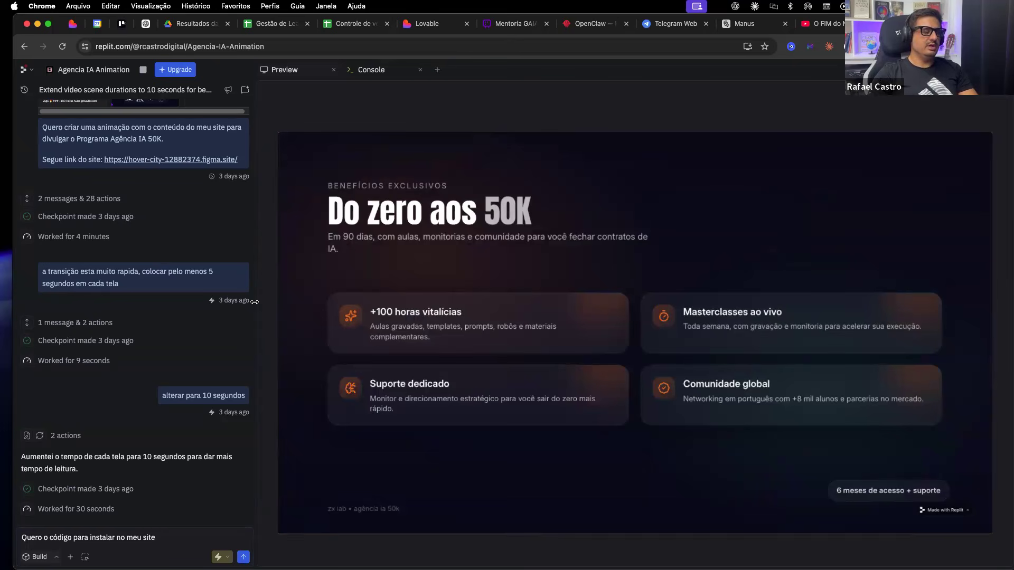
scroll(211, 317, up, 2)
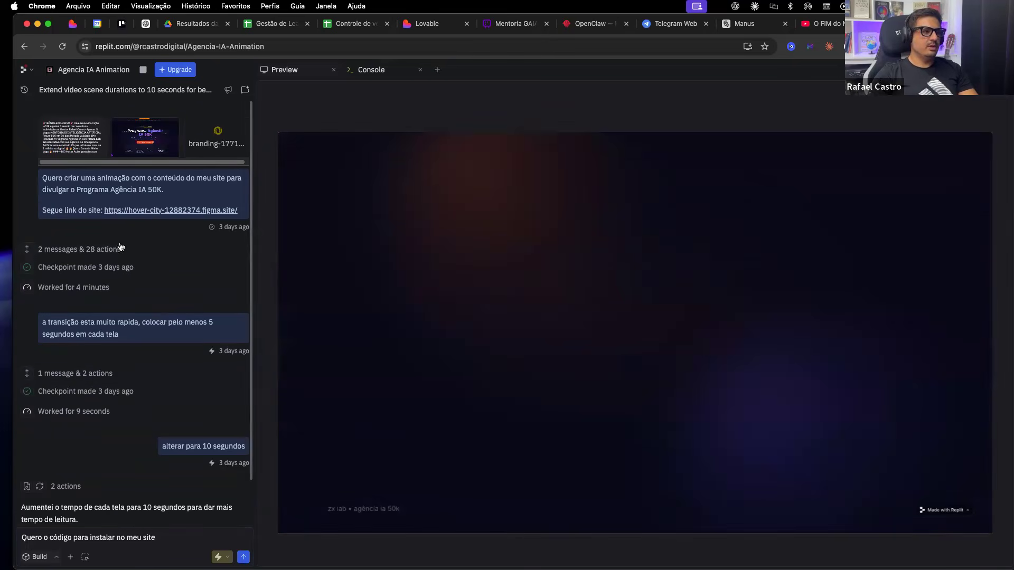
scroll(121, 247, down, 2)
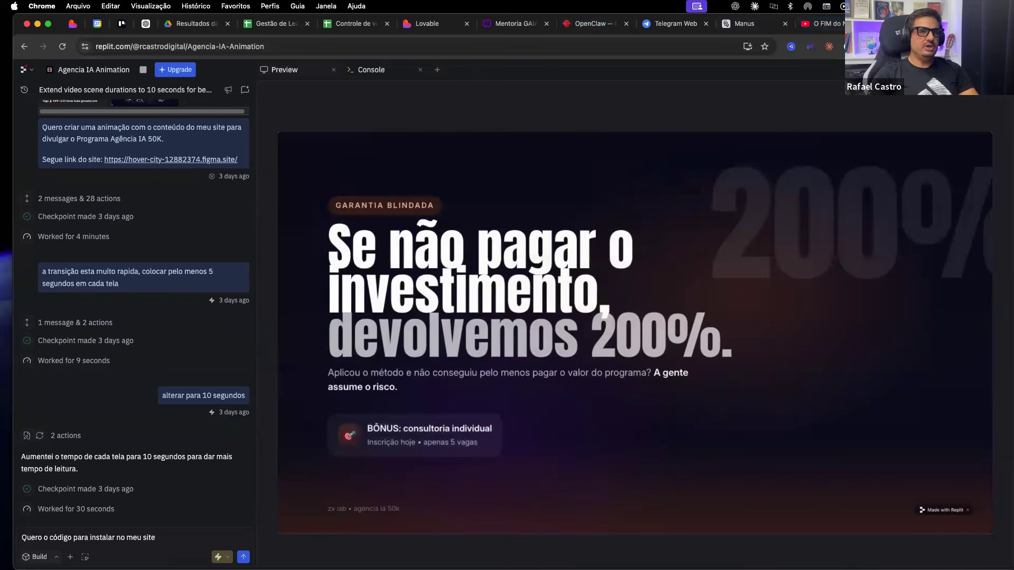
Open the LP ZX Flow landing page at prove-stitch-83976056.figma.site in a new browser tab, using the address suggestions for "flo"
key(super+t)
text(flo)
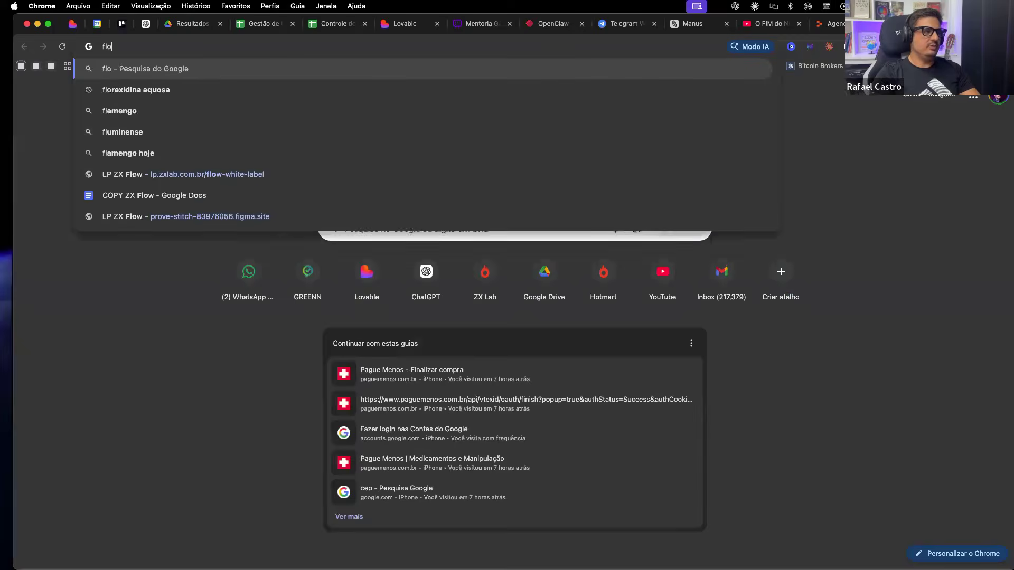
key(BackSpace)
key(BackSpace)
key(BackSpace)
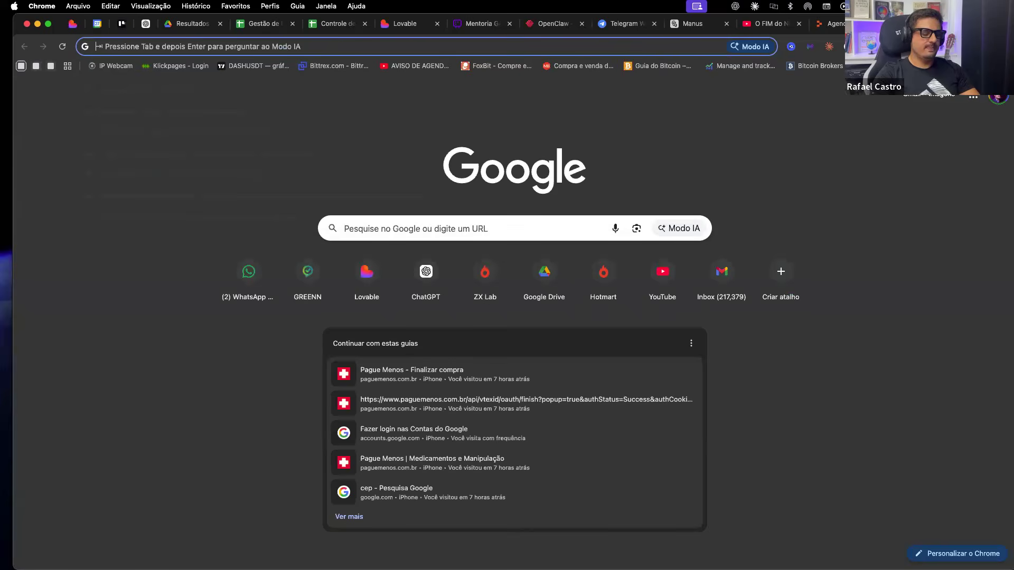
text(flo)
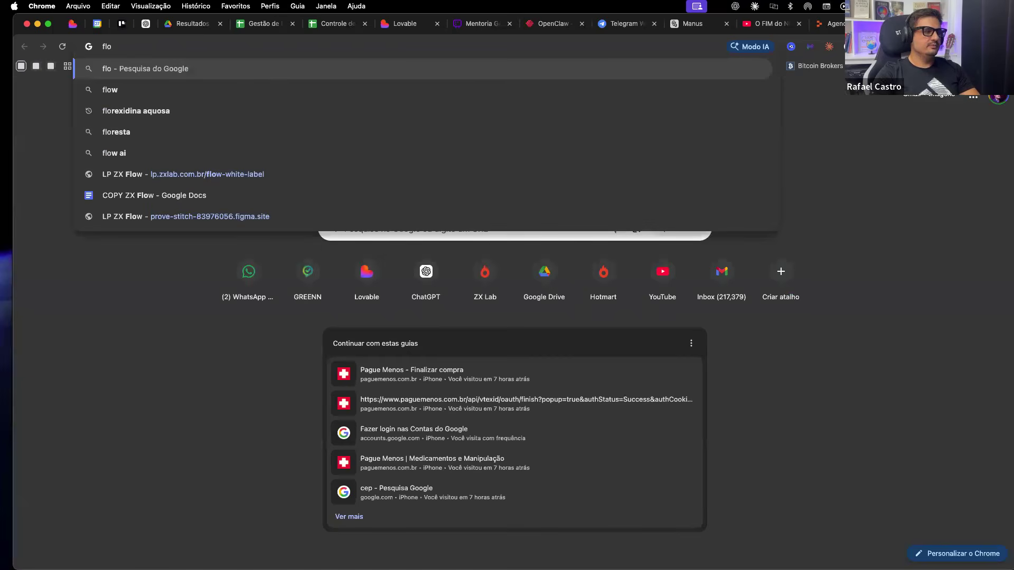
key(Down)
key(Down)
key(Down)
key(Down)
key(Down)
key(Return)
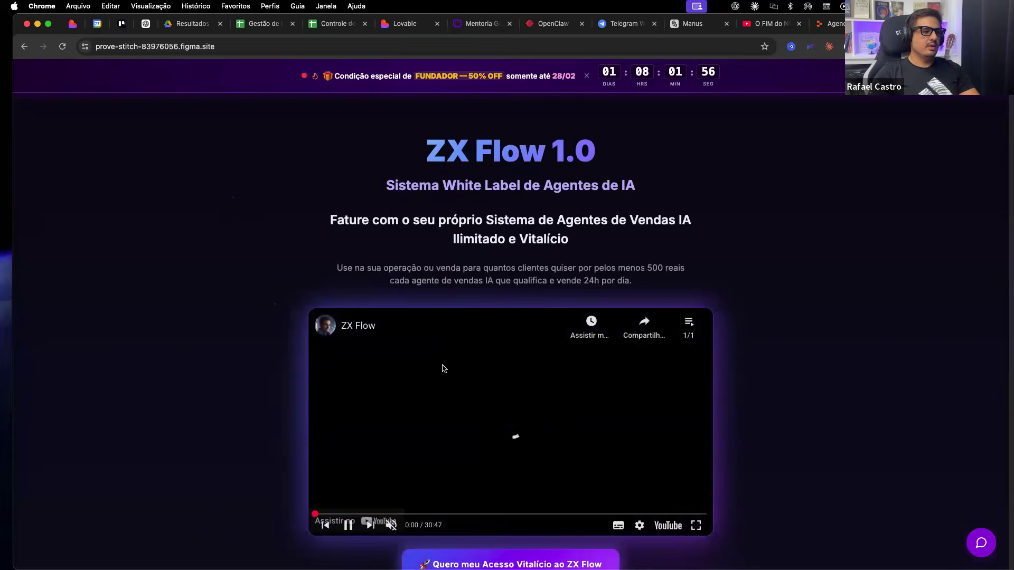
Pause and resume the embedded ZX Flow presentation video, and switch to Zoom
click(348, 524)
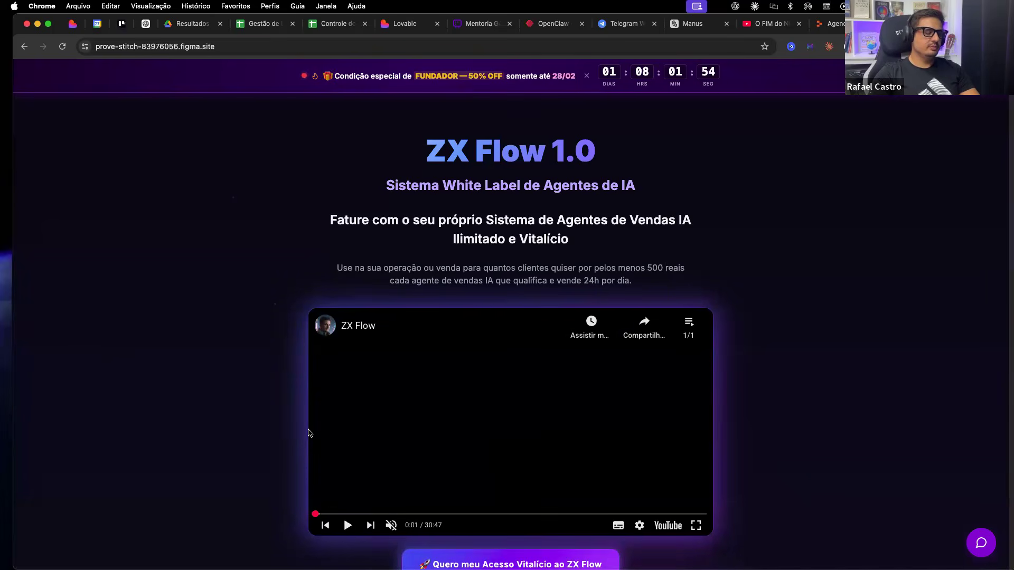
click(349, 527)
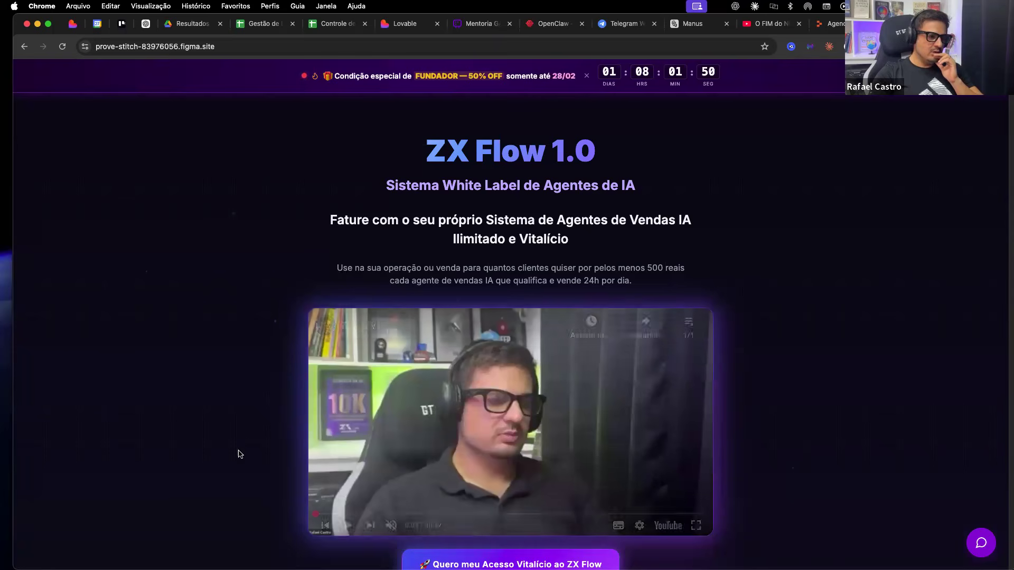
click(499, 555)
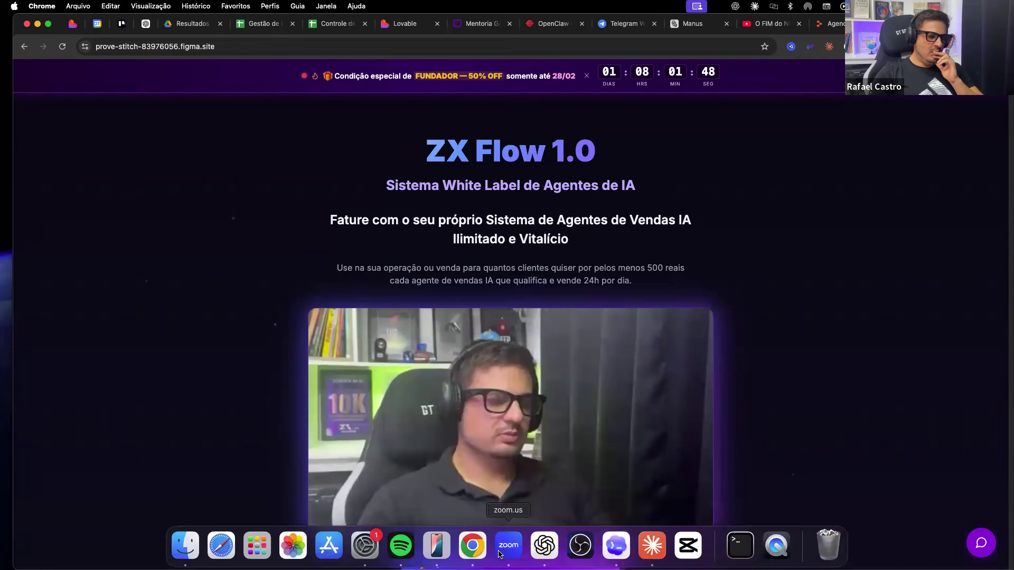